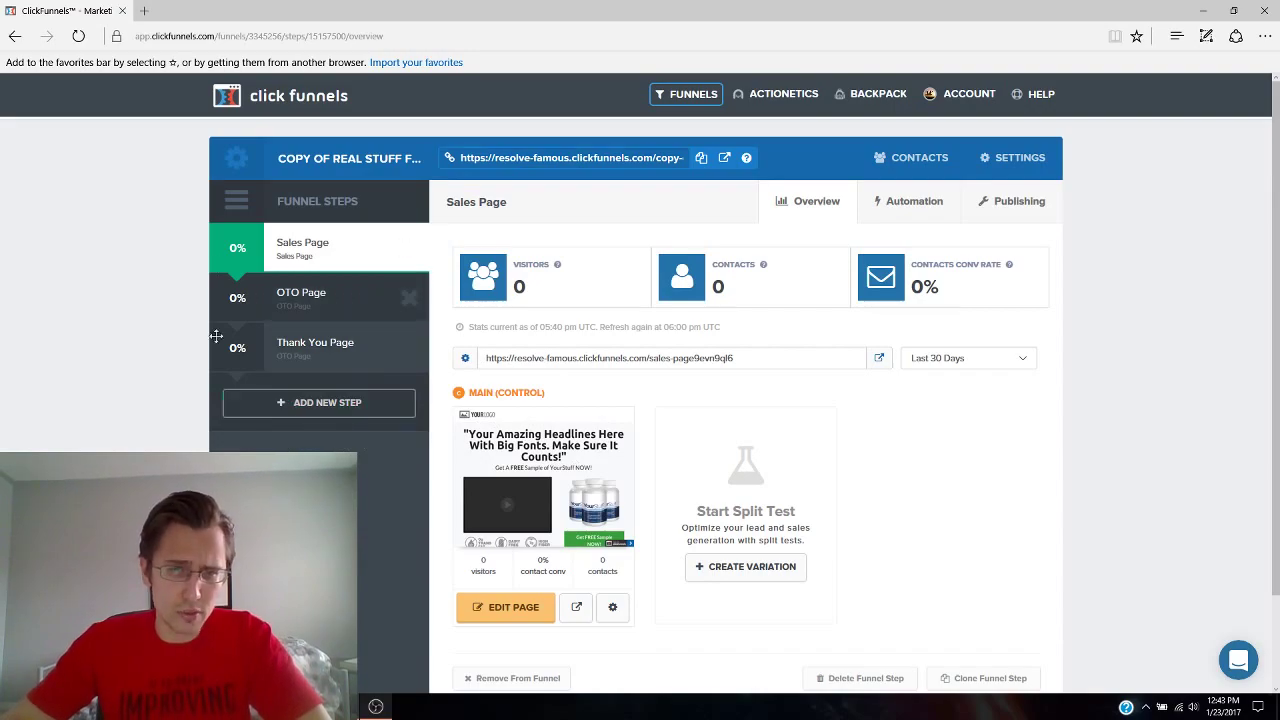
Launch the page editor on the funnel's Sales Page step with Edit Page.
left_click(499, 612)
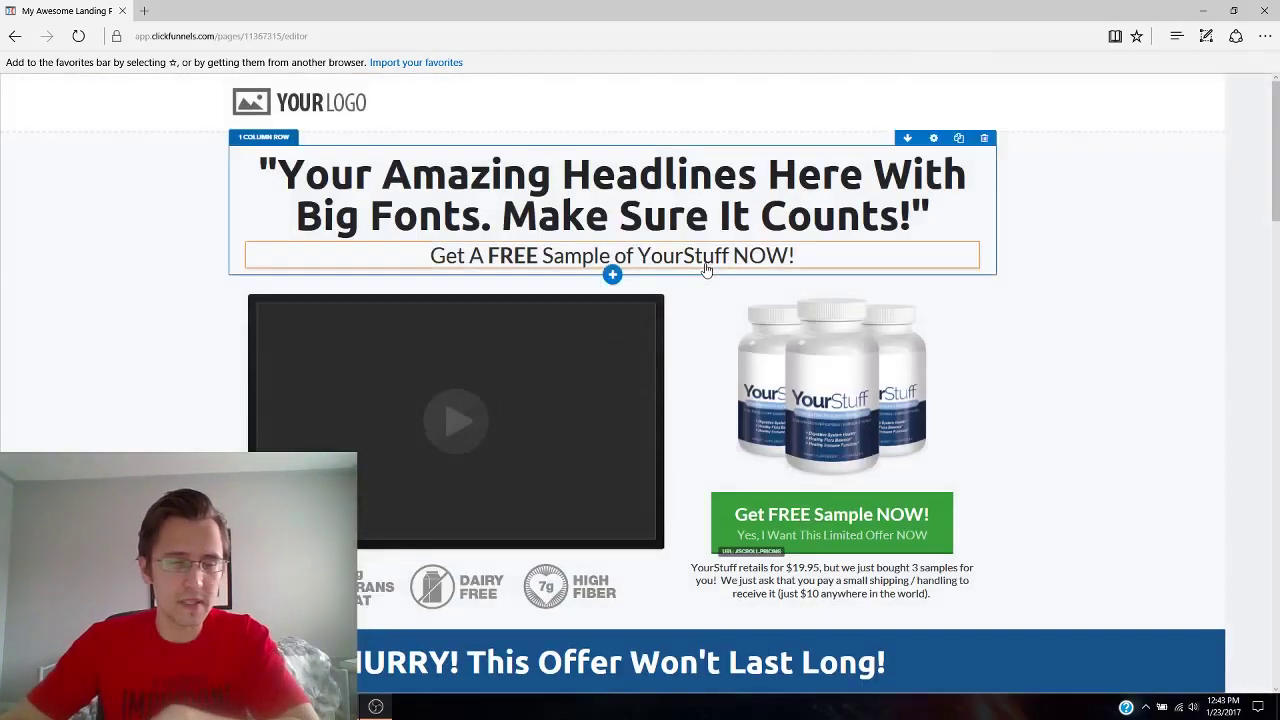
Scroll through the upper sections, the testimonials and free-sample offer, and back to the top.
scroll(1034, 323, "down", 3)
scroll(681, 455, "down", 15)
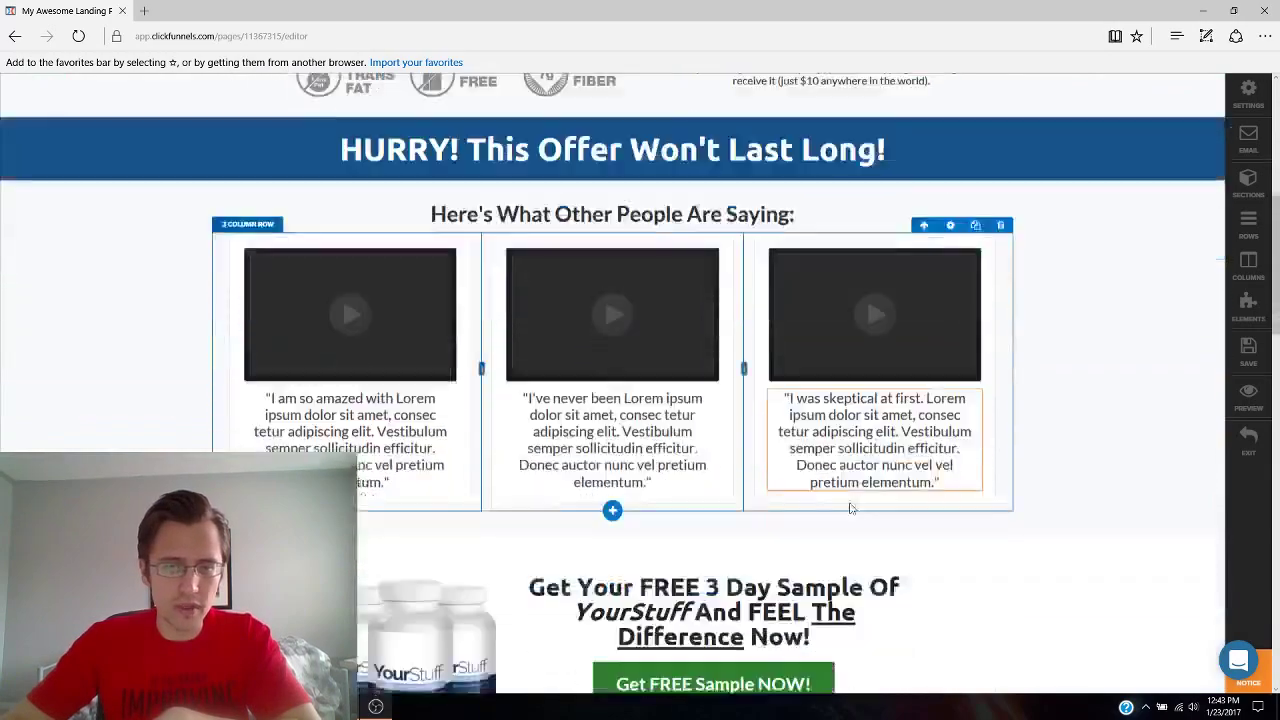
scroll(625, 430, "down", 5)
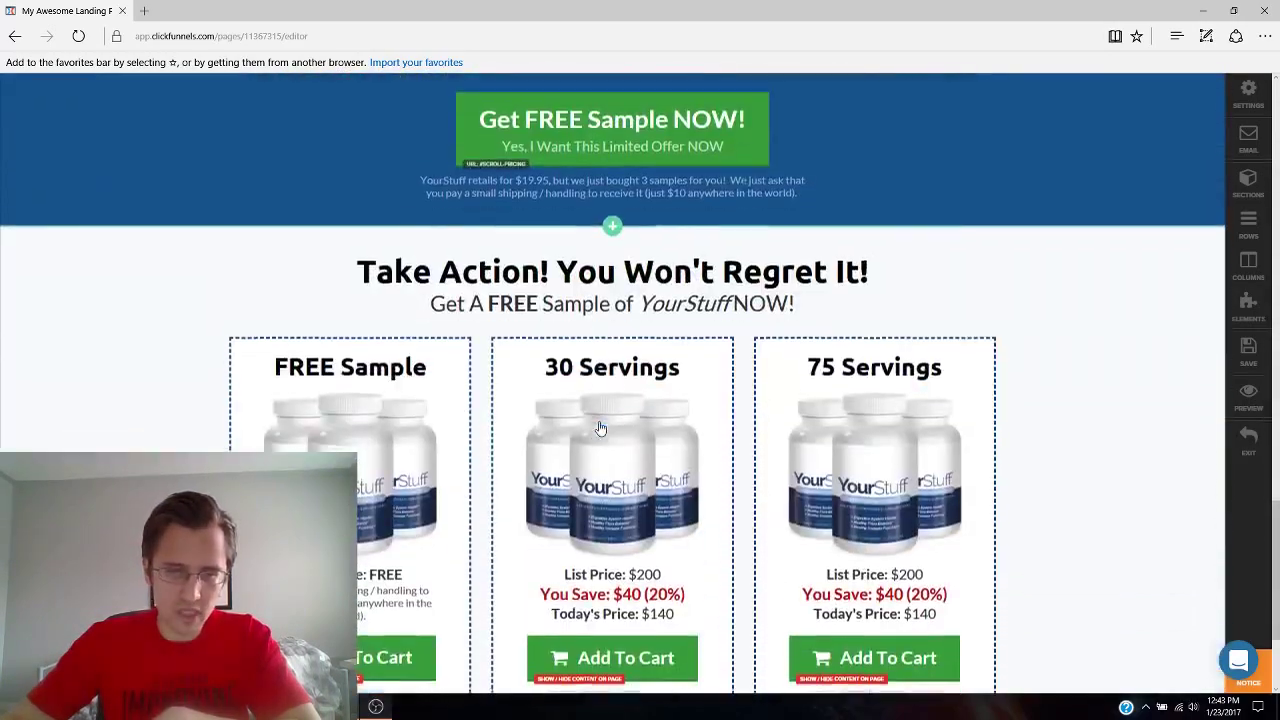
scroll(947, 376, "up", 3)
scroll(1044, 413, "up", 15)
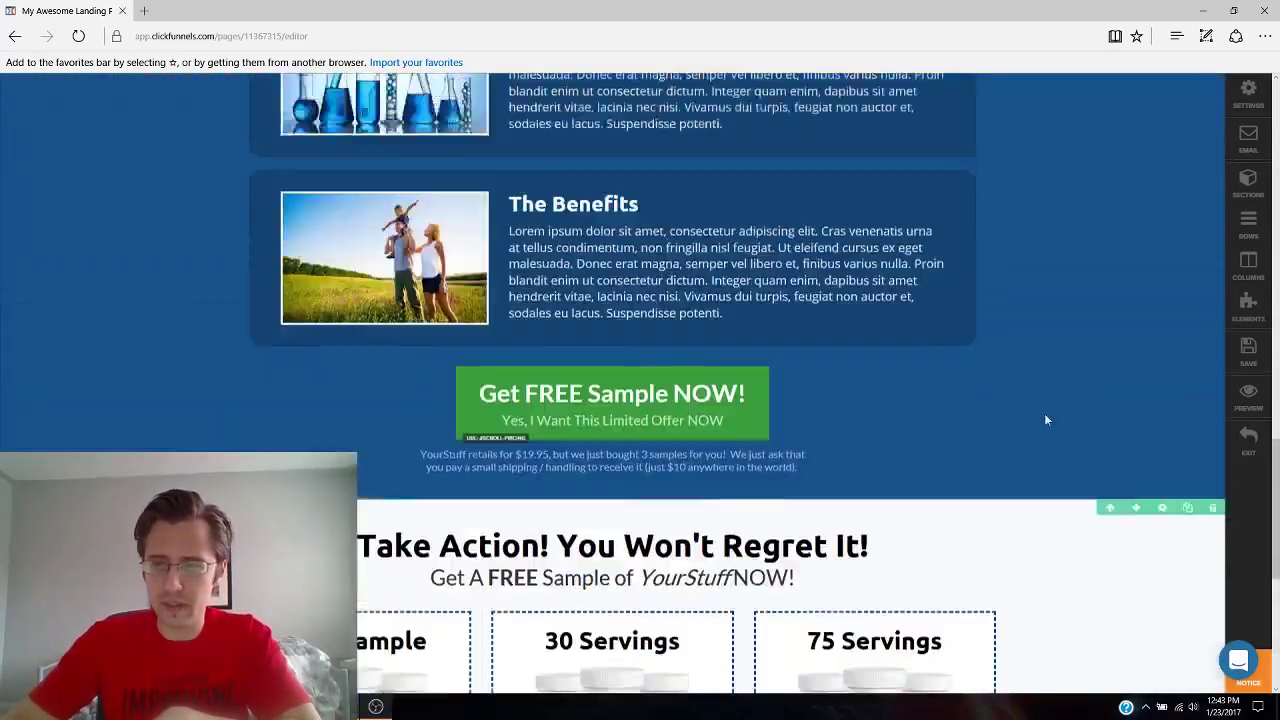
scroll(1036, 404, "up", 5)
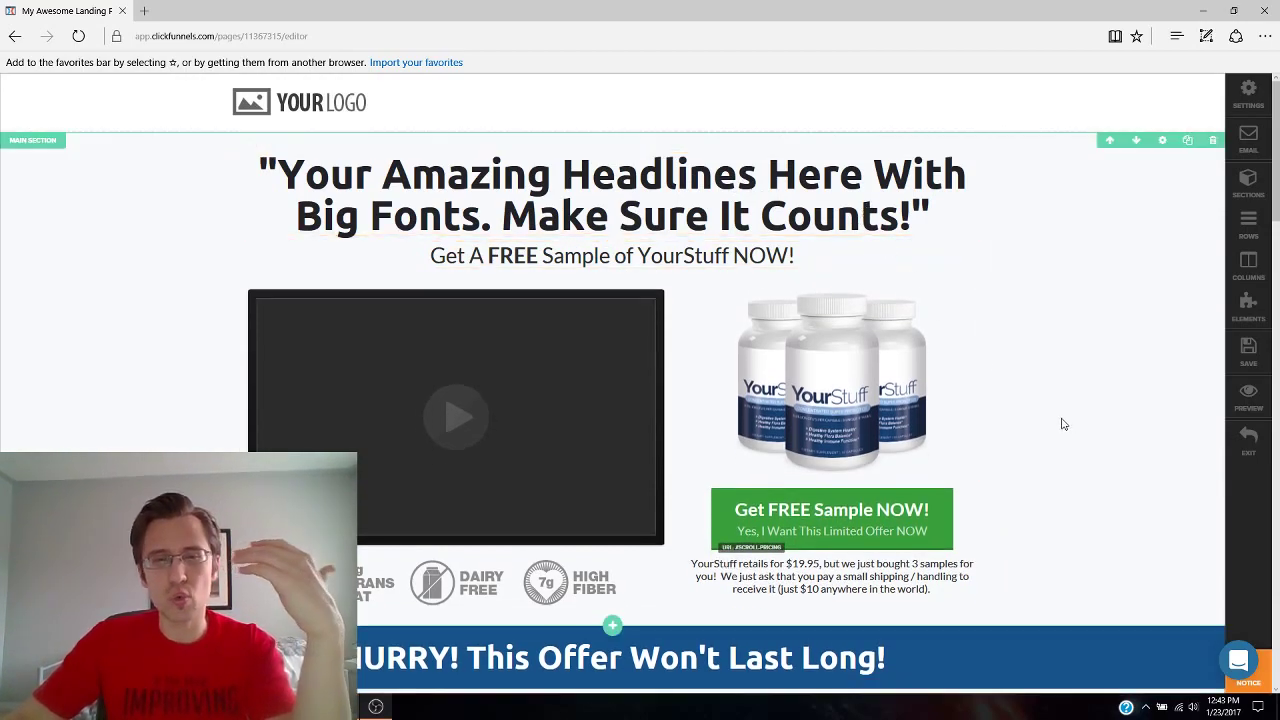
scroll(1062, 424, "down", 5)
scroll(1040, 412, "up", 5)
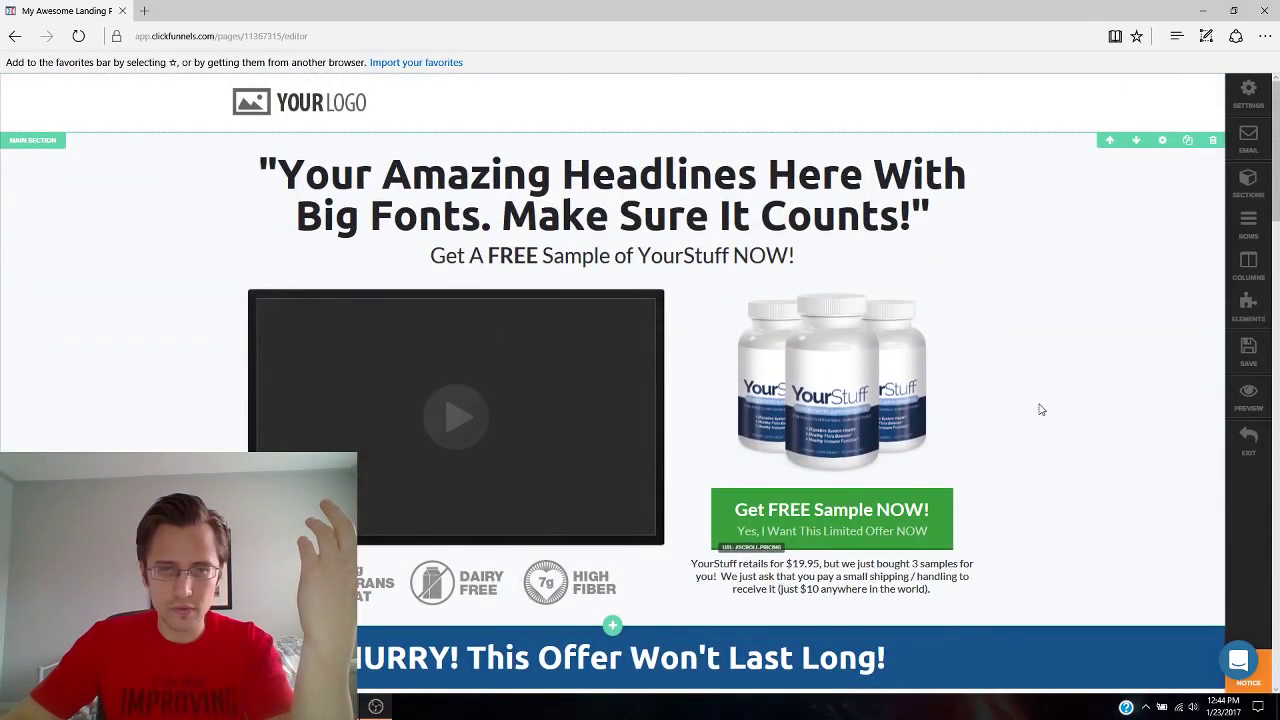
scroll(1038, 410, "down", 5)
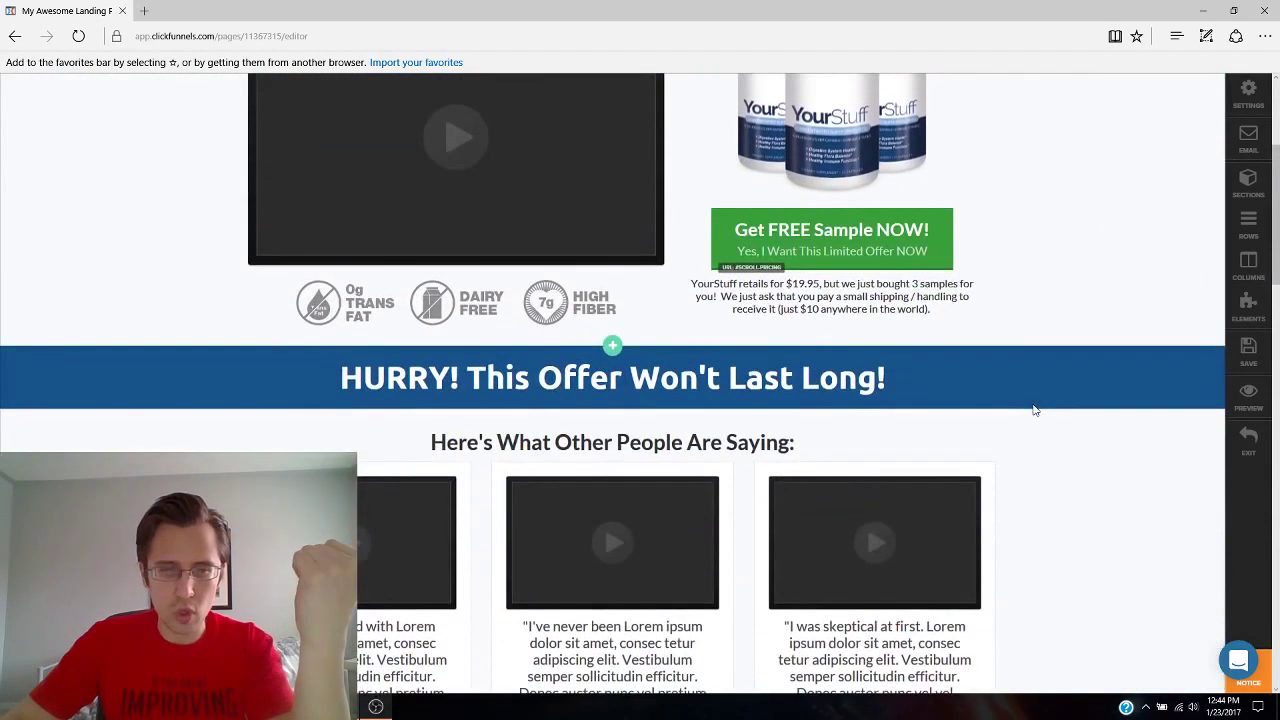
scroll(1035, 410, "up", 5)
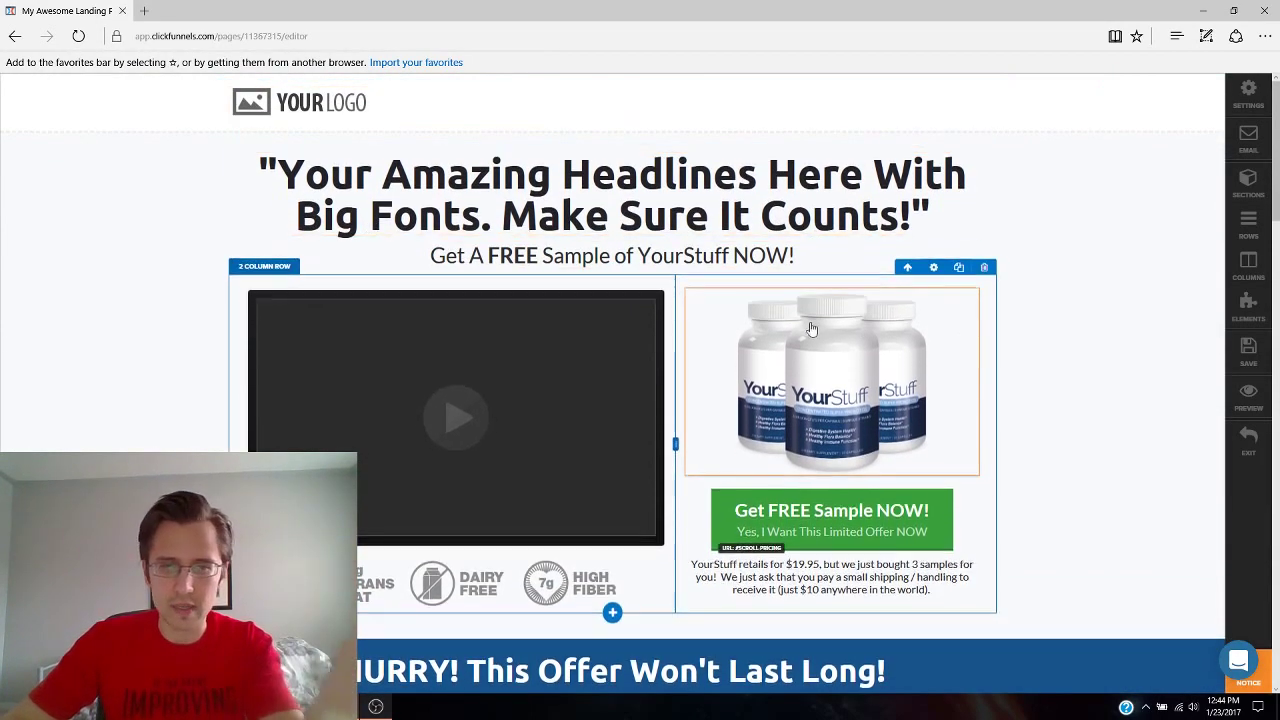
Scroll down past Why You Need YourStuff to the three pricing boxes, then return to the top.
scroll(1177, 423, "down", 5)
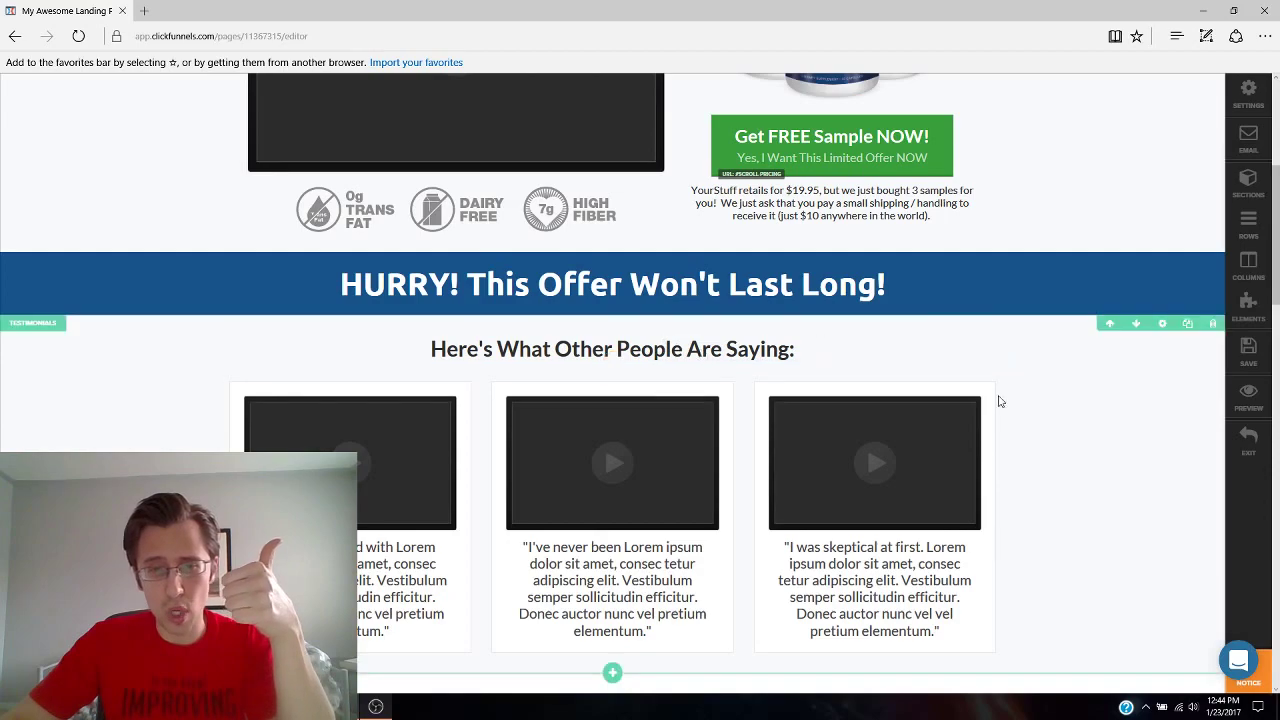
scroll(1000, 402, "down", 4)
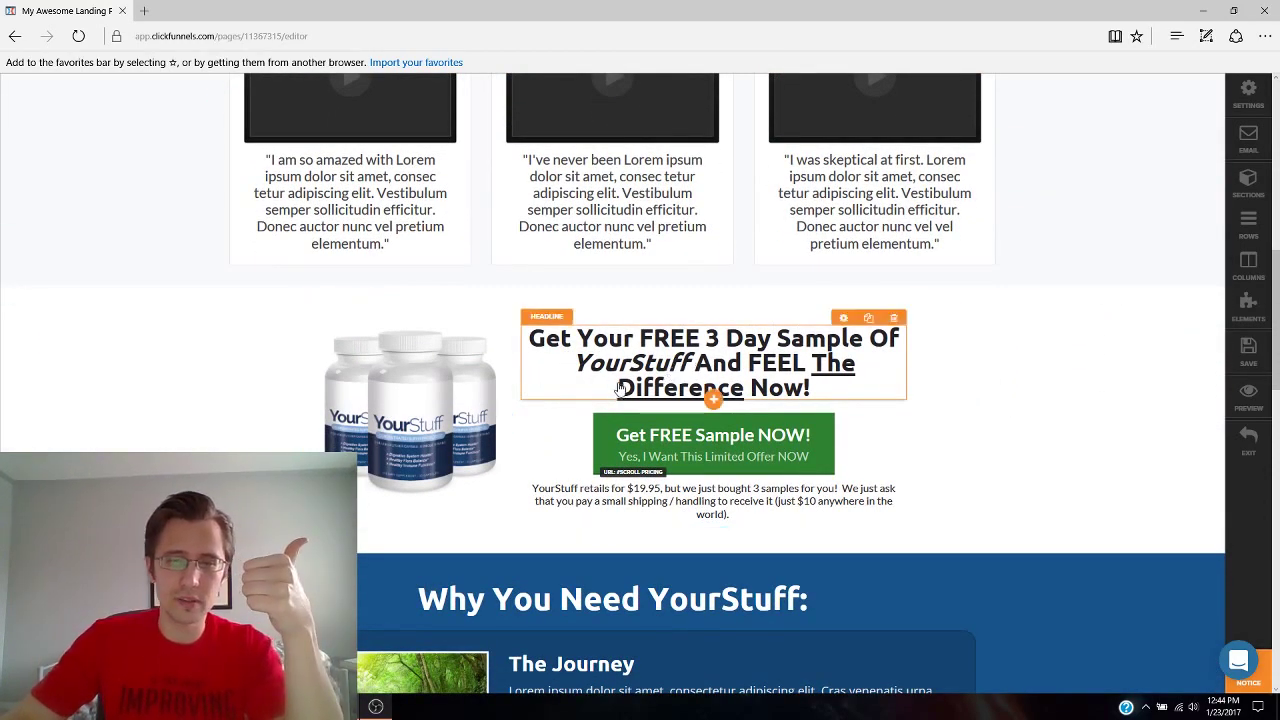
scroll(971, 377, "down", 1)
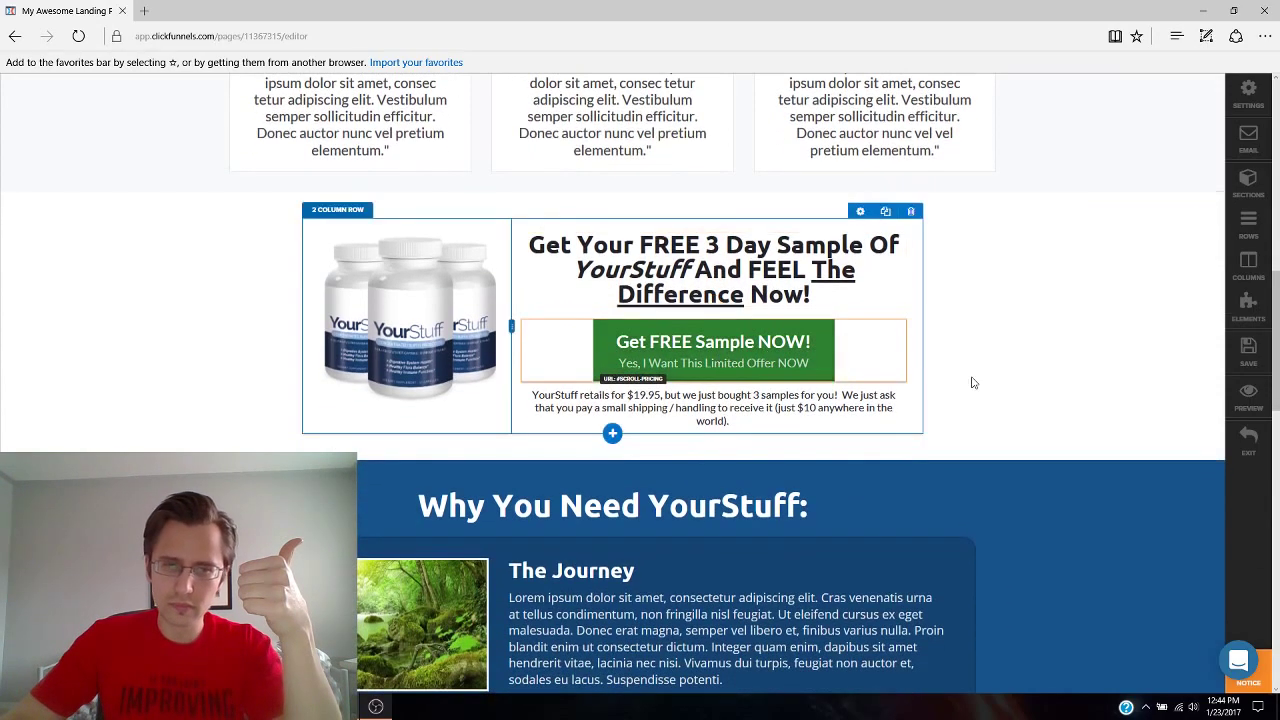
scroll(877, 331, "up", 7)
scroll(915, 462, "down", 2)
scroll(915, 462, "down", 5)
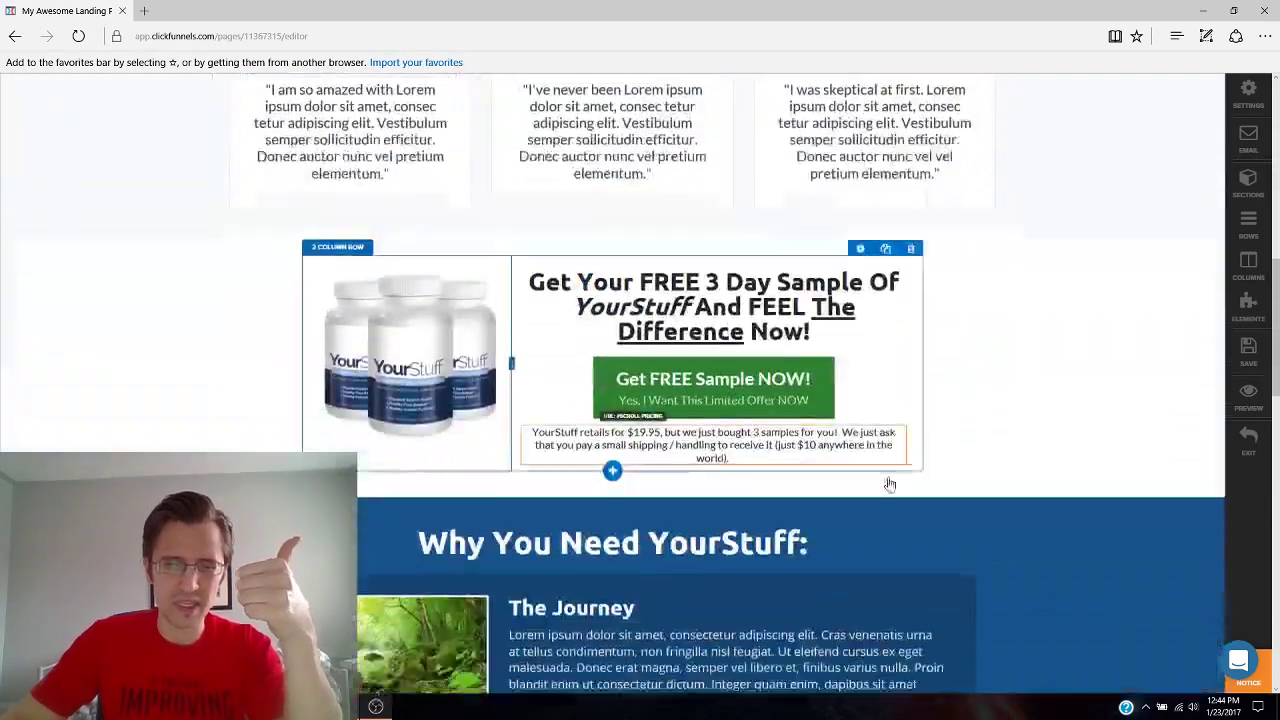
scroll(627, 266, "down", 3)
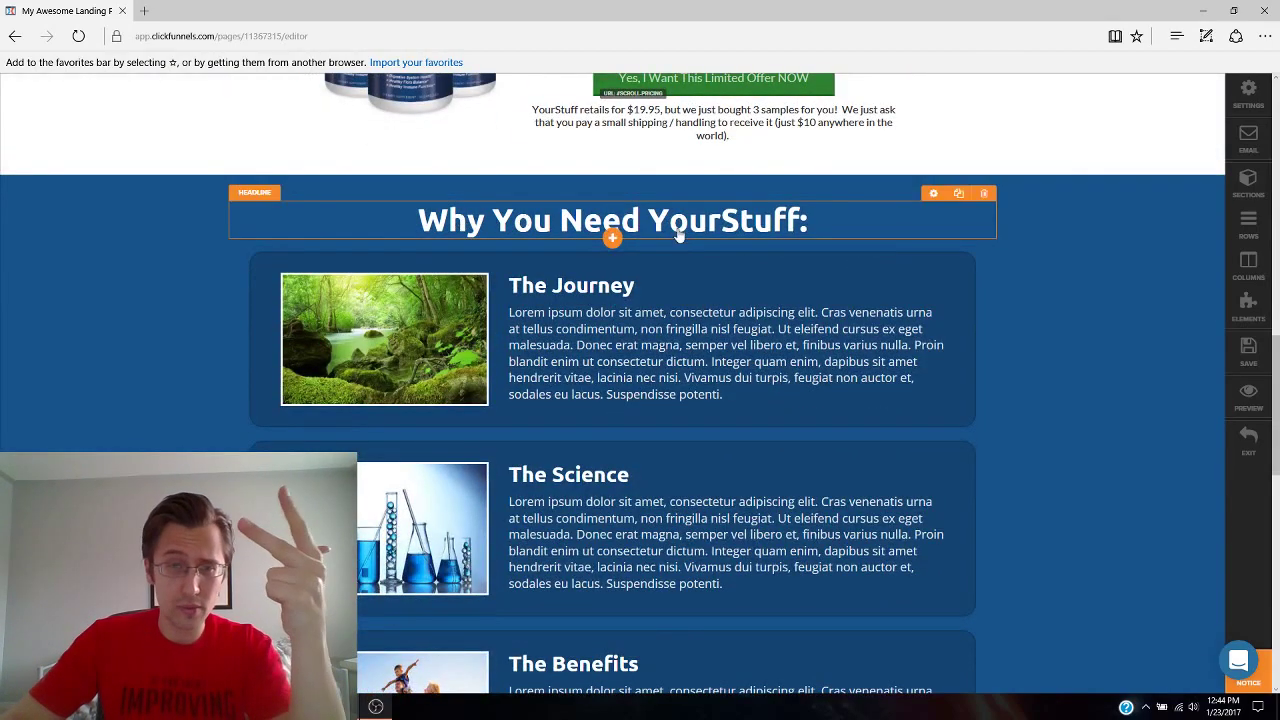
scroll(763, 285, "down", 5)
scroll(763, 285, "down", 4)
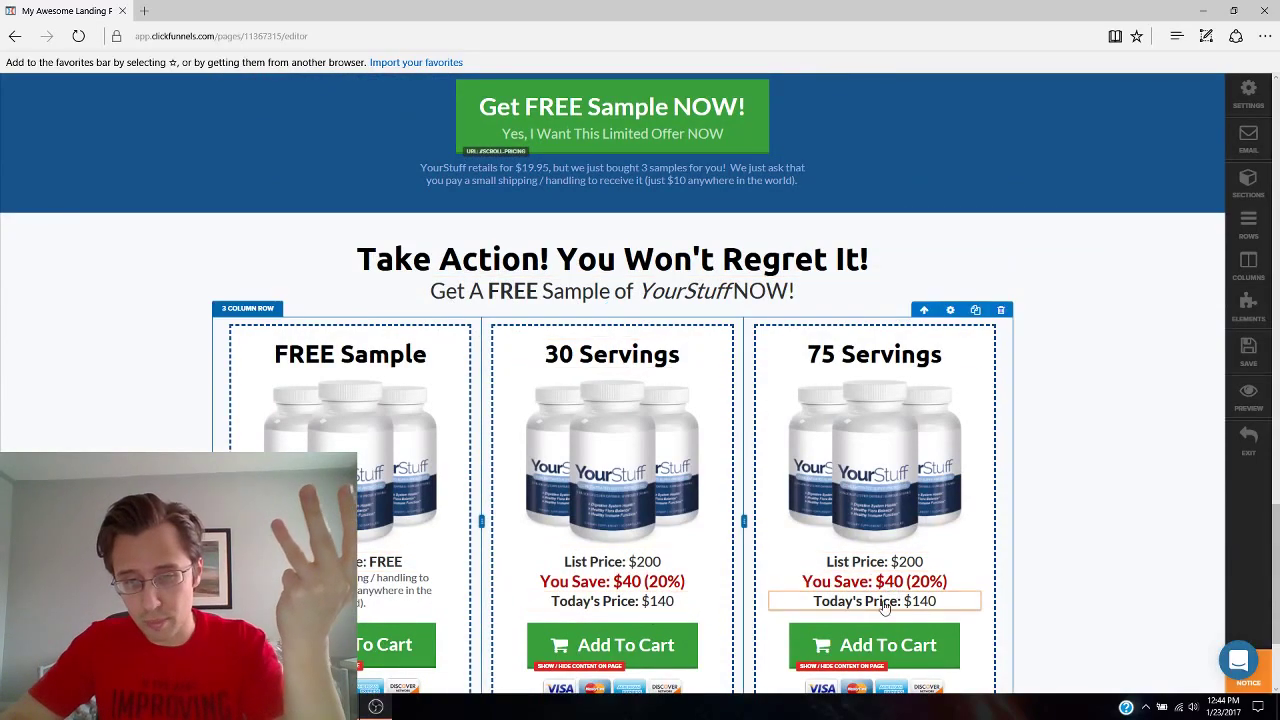
scroll(851, 401, "up", 2)
scroll(851, 401, "up", 18)
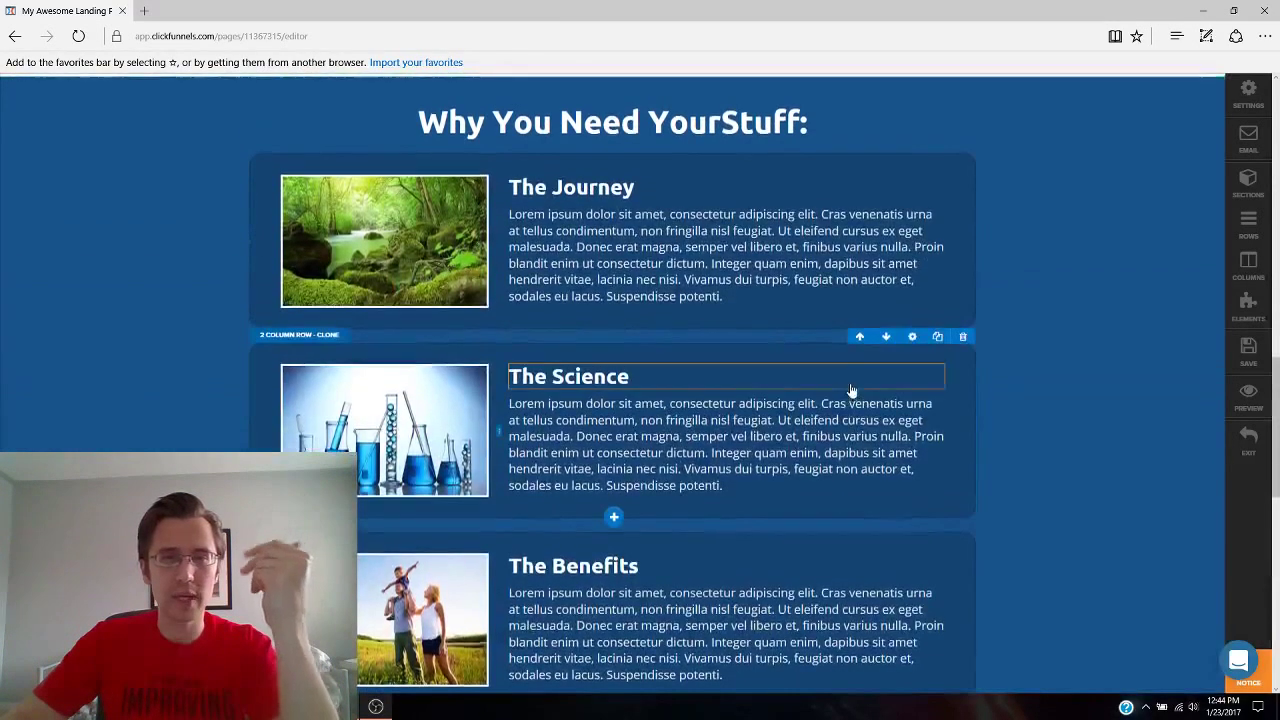
scroll(846, 297, "up", 1)
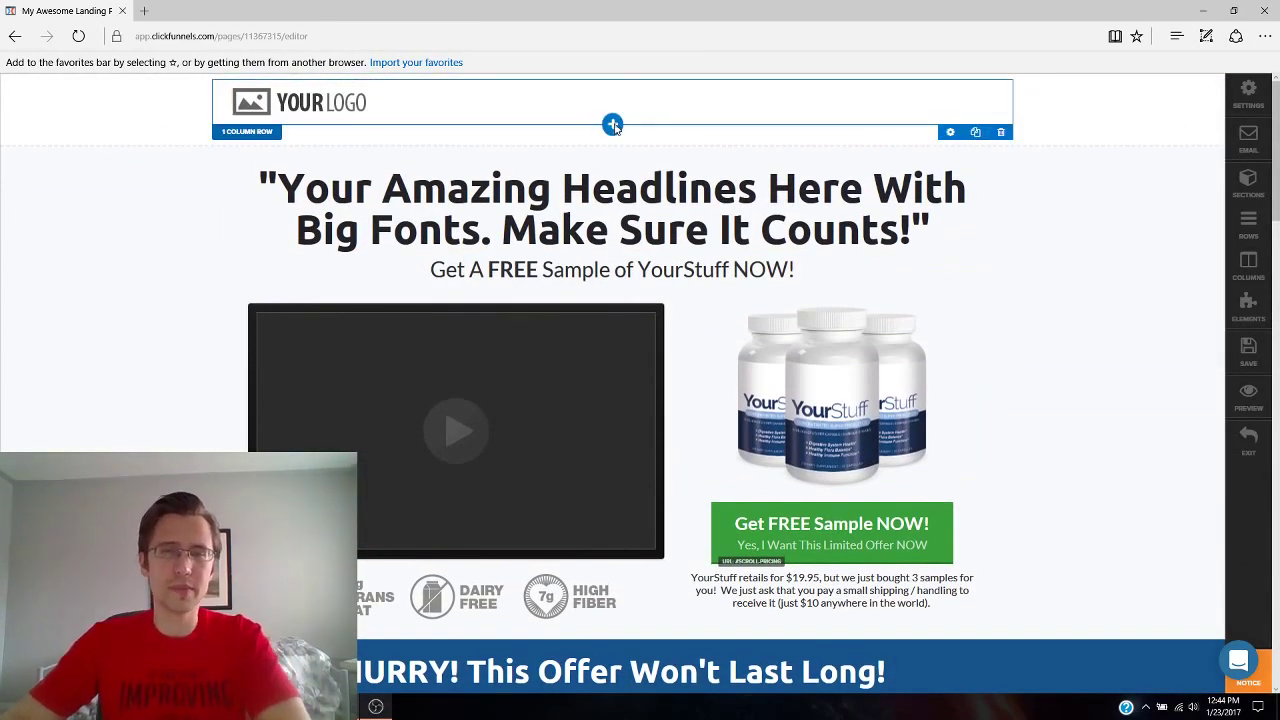
Insert a one-column row under the logo holding a Navigation element with Features, Pricing and Order Now links.
left_click(612, 124)
left_click(455, 163)
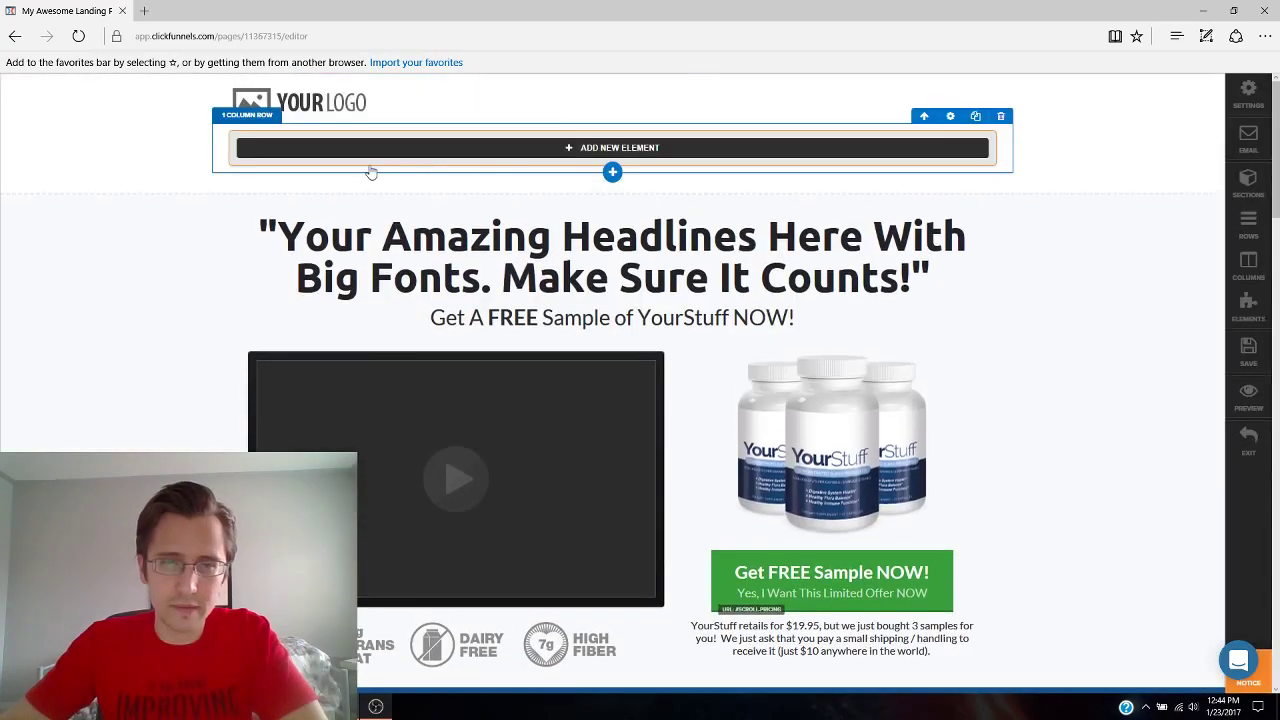
left_click(631, 152)
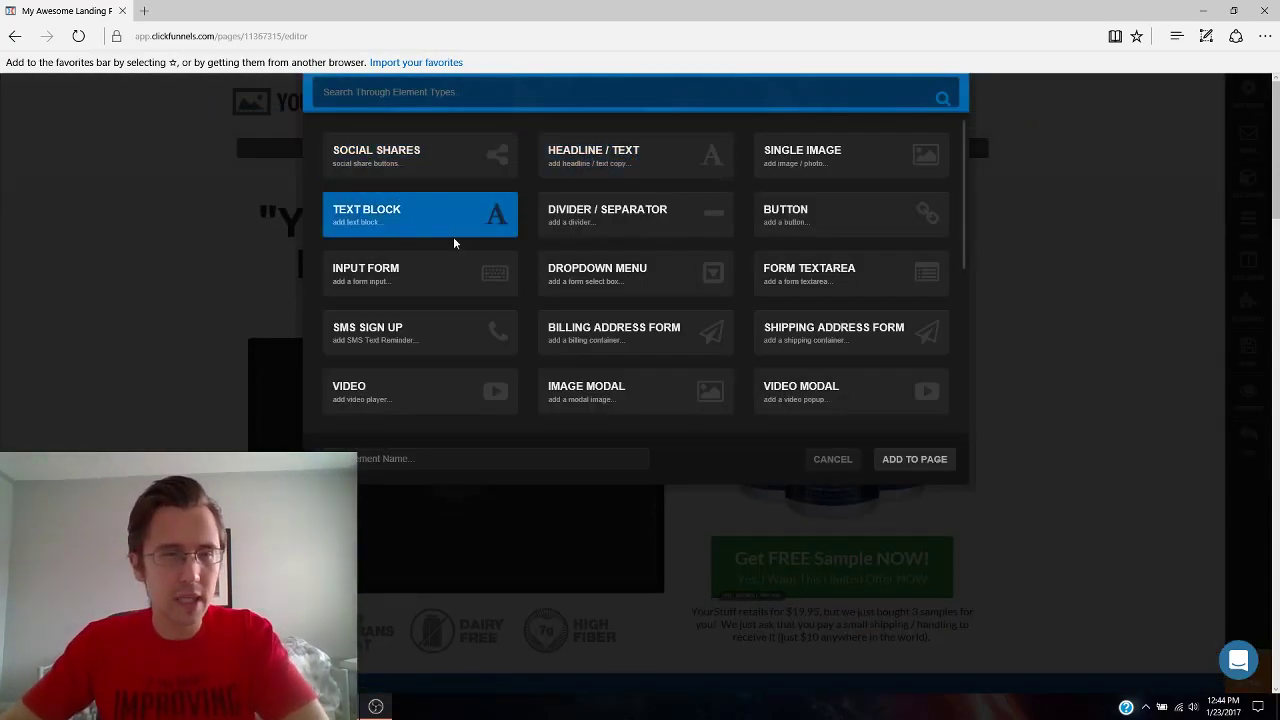
scroll(586, 280, "down", 5)
scroll(586, 280, "down", 1)
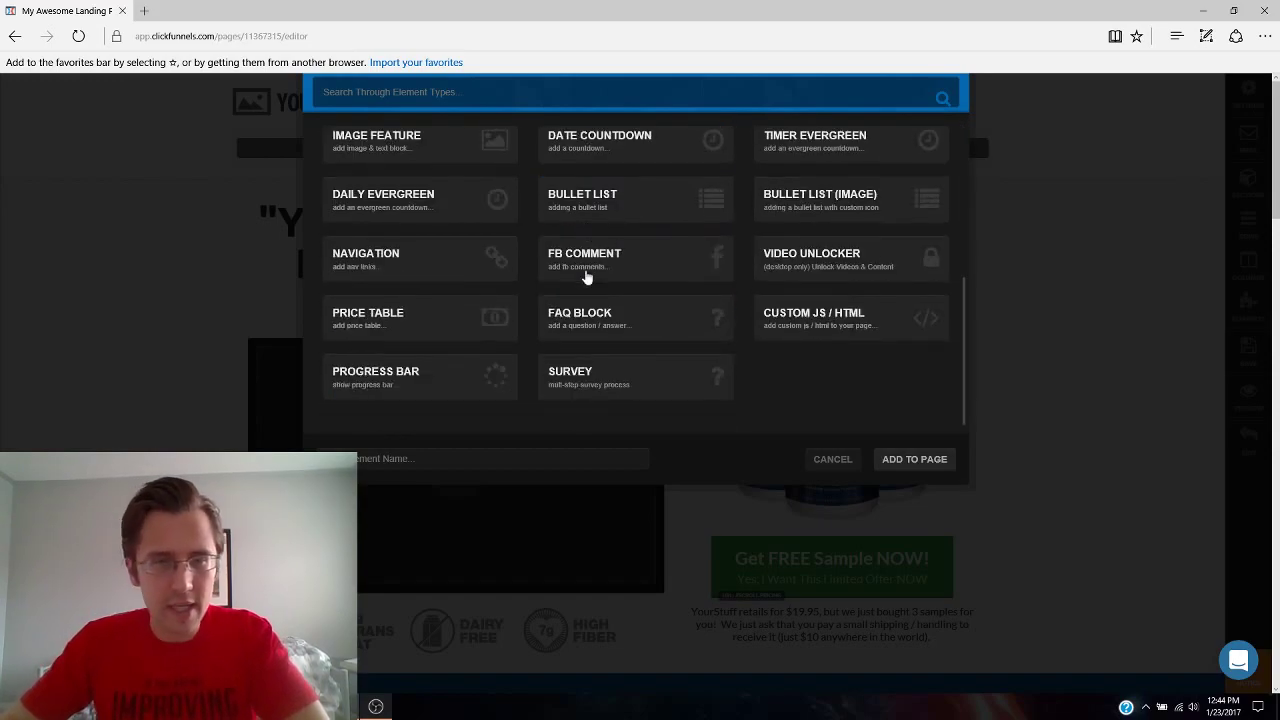
left_click(461, 273)
scroll(461, 273, "up", 3)
scroll(461, 273, "down", 2)
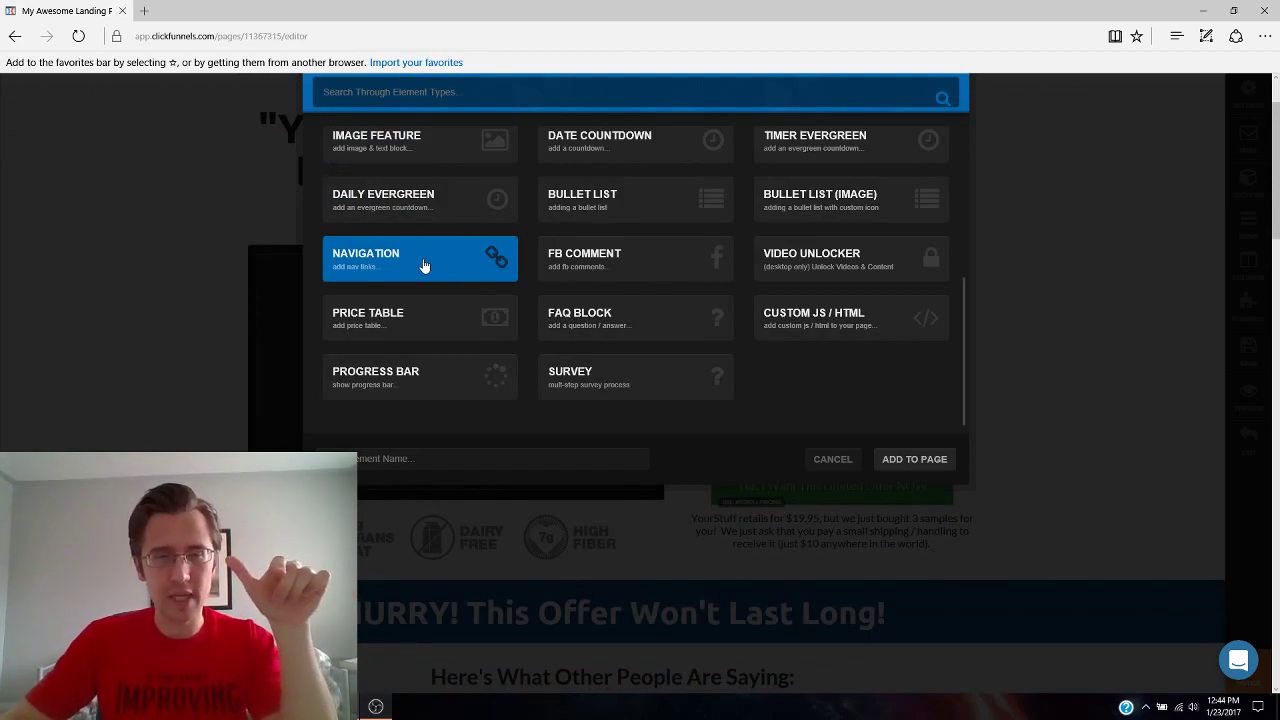
key("Escape")
scroll(597, 236, "up", 1)
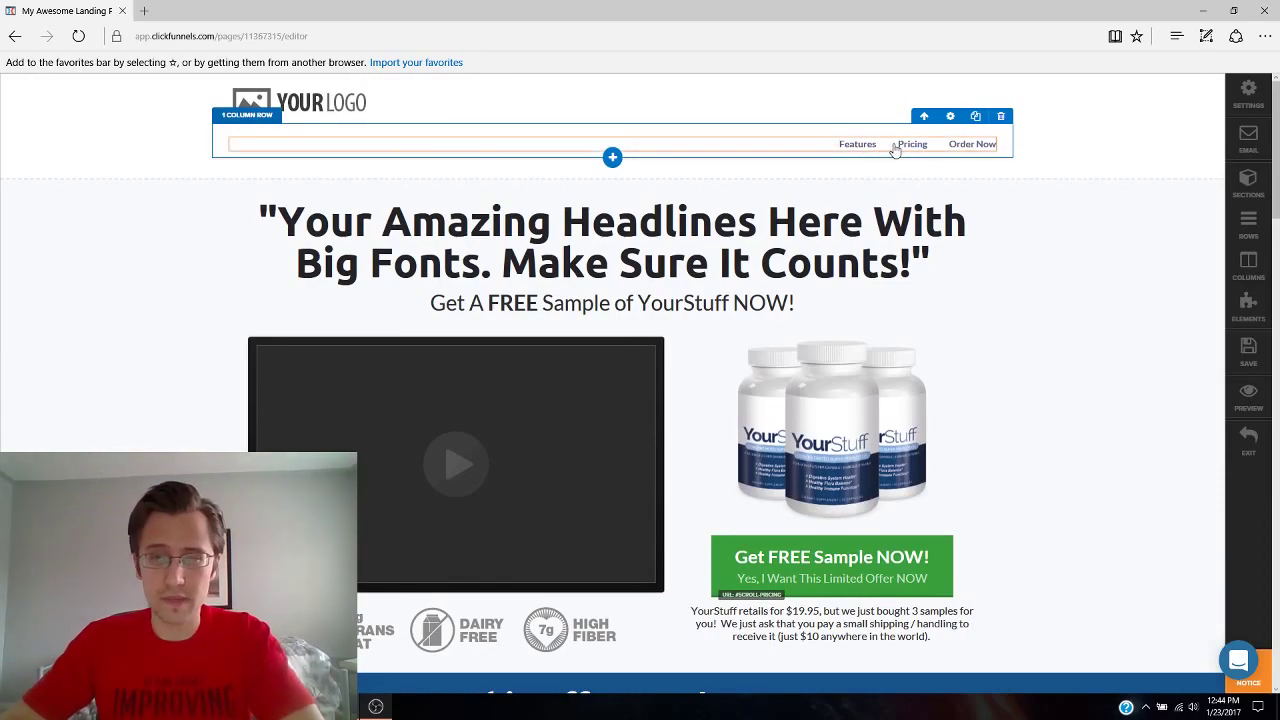
Open the navigation row's settings, look through them, and close the panel.
left_click(951, 118)
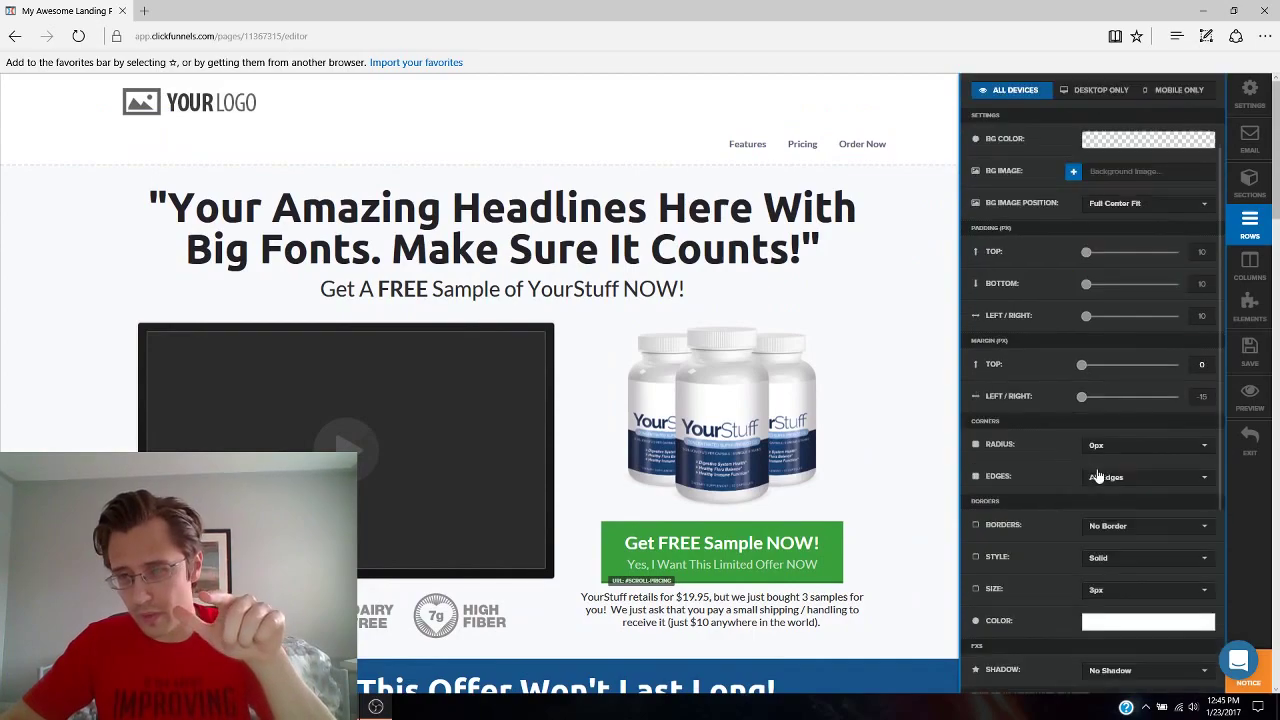
scroll(1097, 477, "down", 3)
scroll(1096, 472, "down", 1)
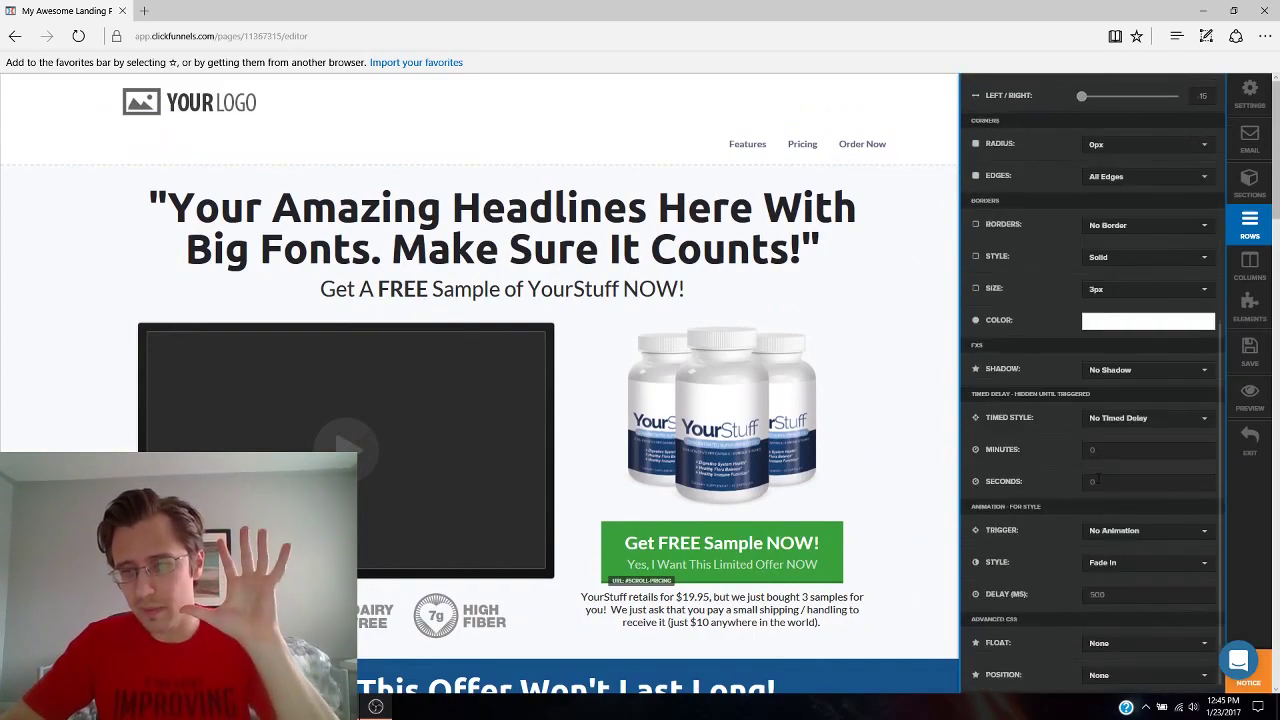
scroll(1112, 350, "down", 2)
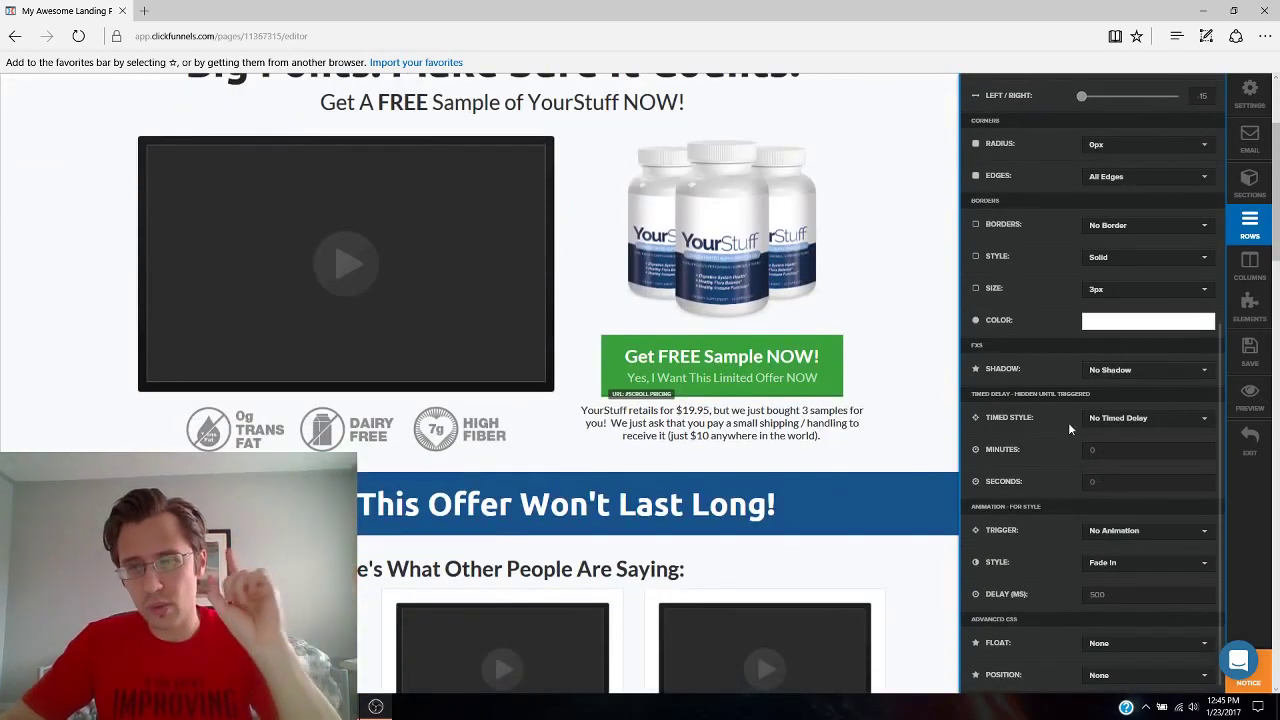
scroll(1066, 427, "up", 4)
scroll(755, 314, "up", 2)
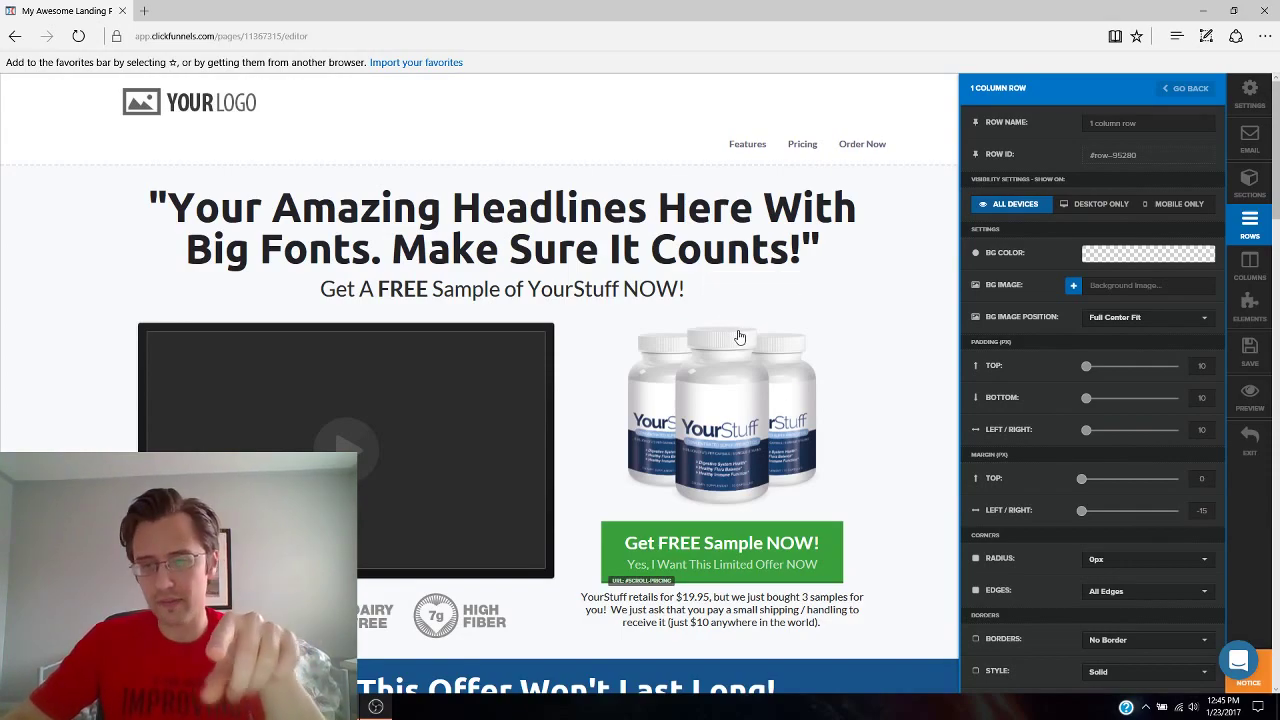
scroll(1046, 394, "down", 3)
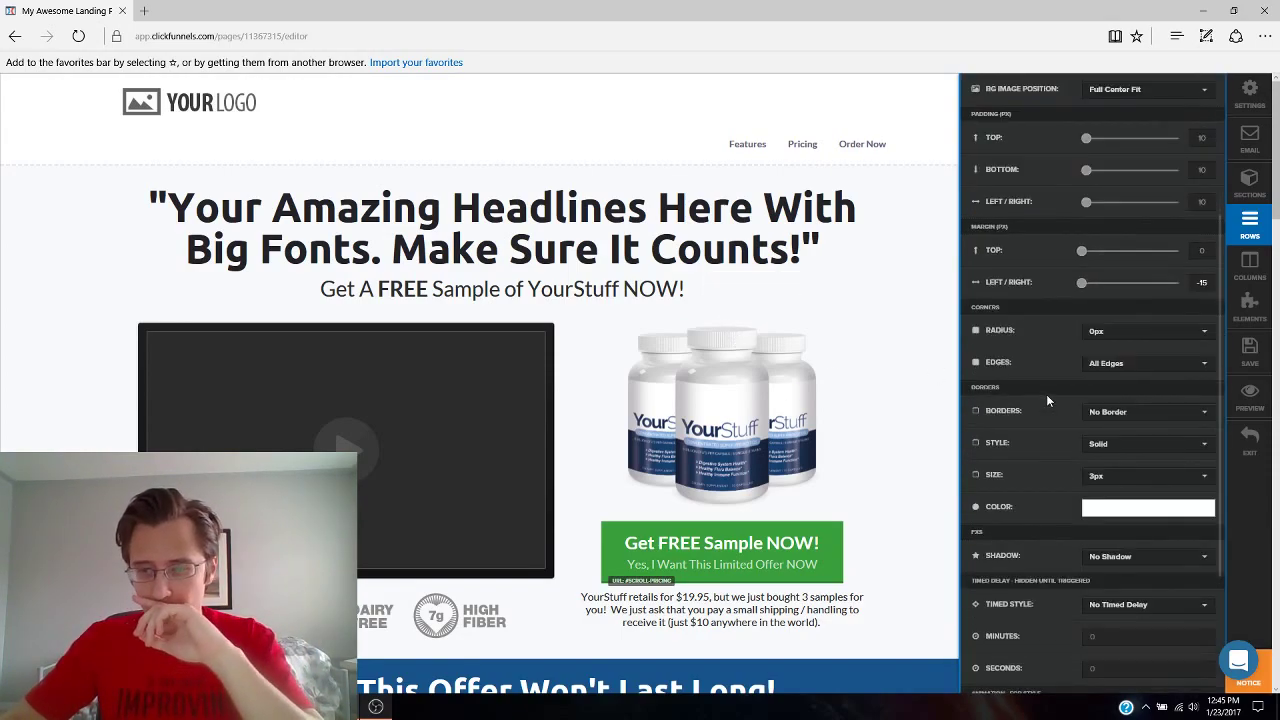
scroll(1046, 396, "down", 1)
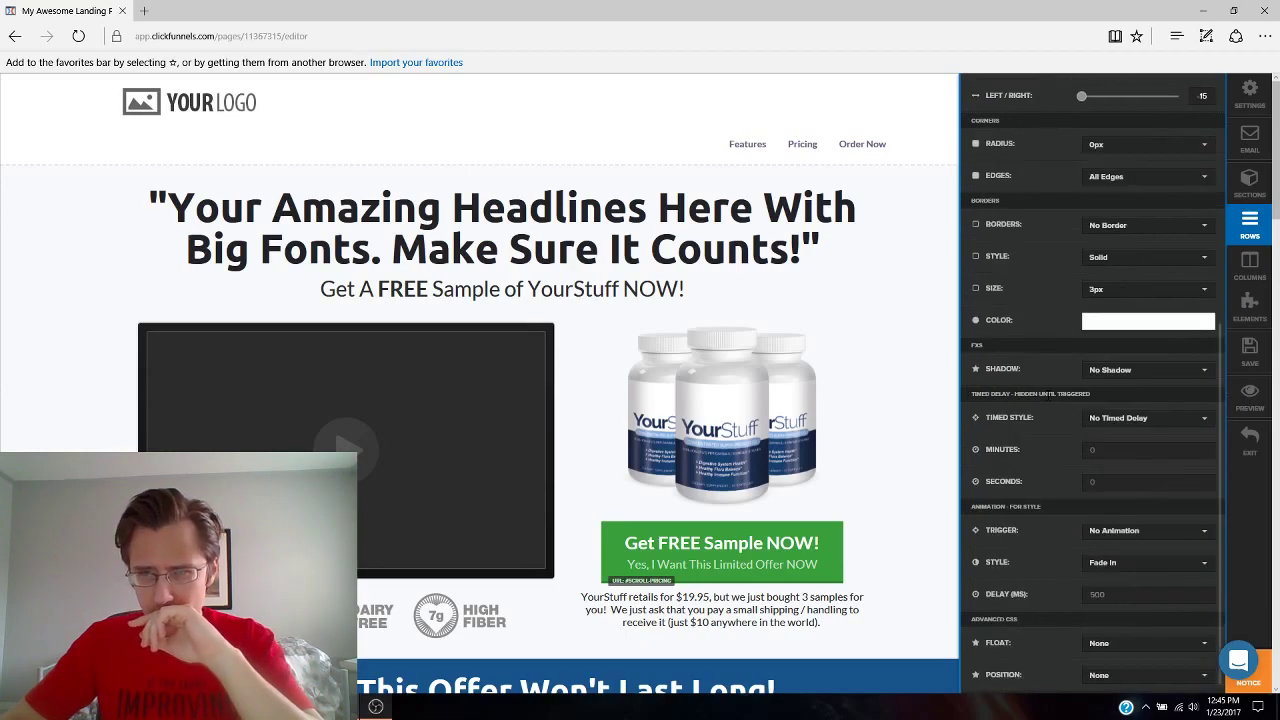
scroll(1046, 394, "up", 4)
left_click(1186, 89)
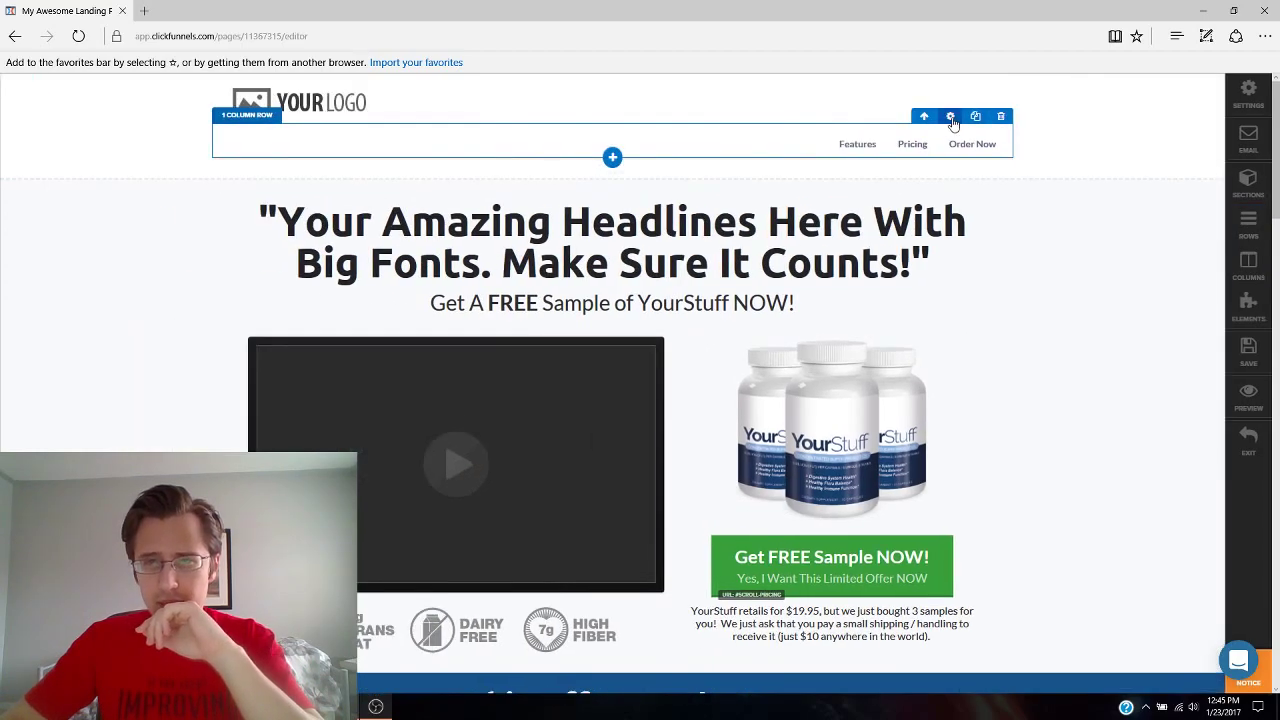
Reopen the 1 Column Row settings, review them, then close them to restore the full-width editor.
left_click(950, 117)
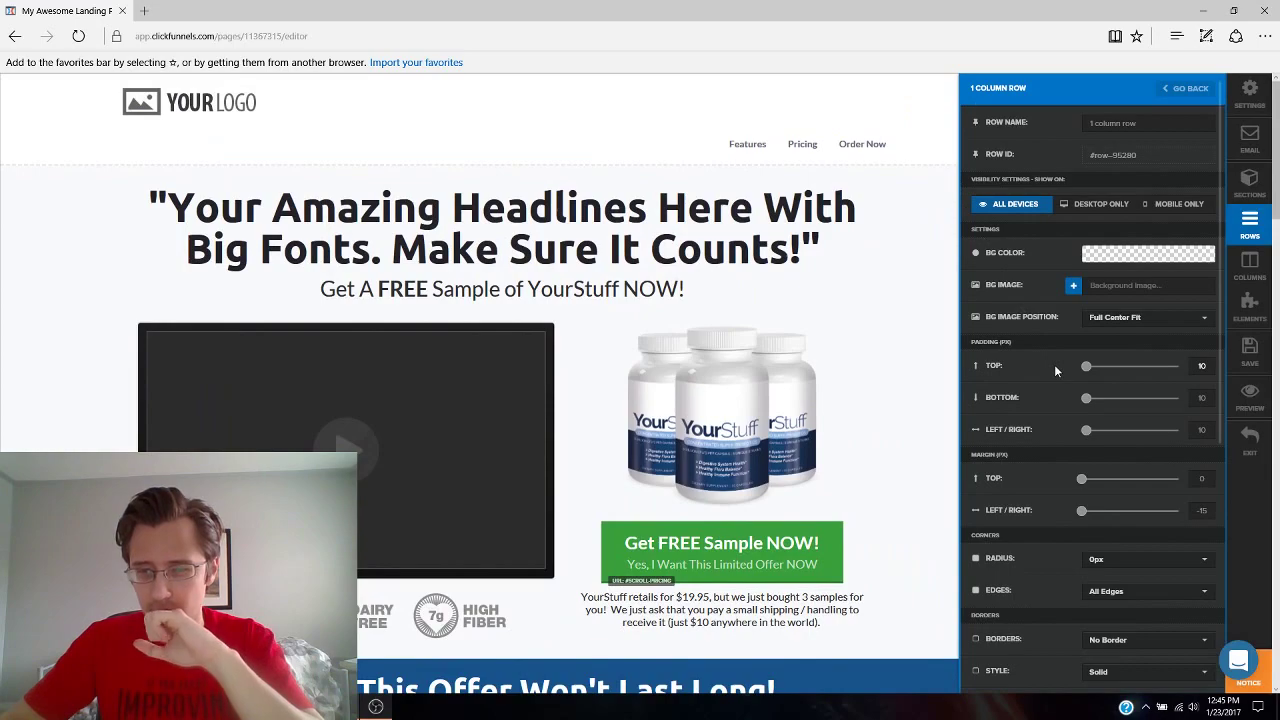
scroll(1054, 364, "down", 2)
scroll(1056, 368, "down", 2)
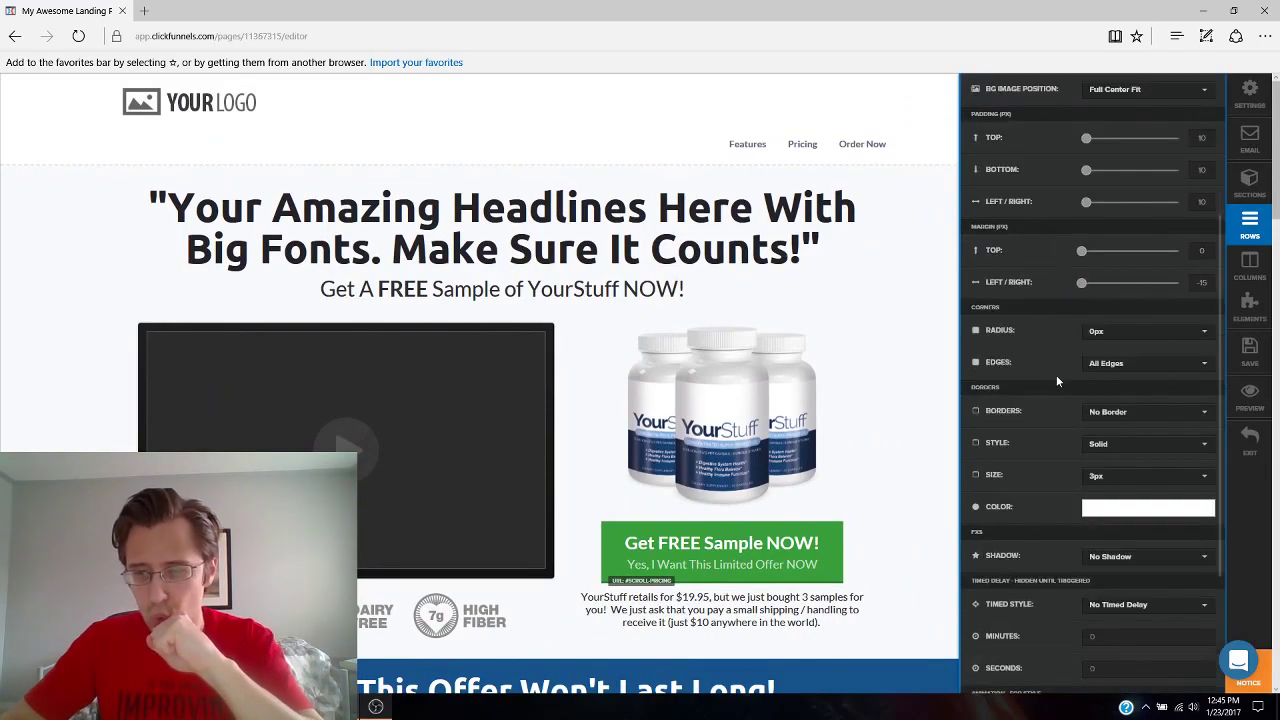
scroll(1056, 375, "down", 2)
scroll(1056, 375, "up", 5)
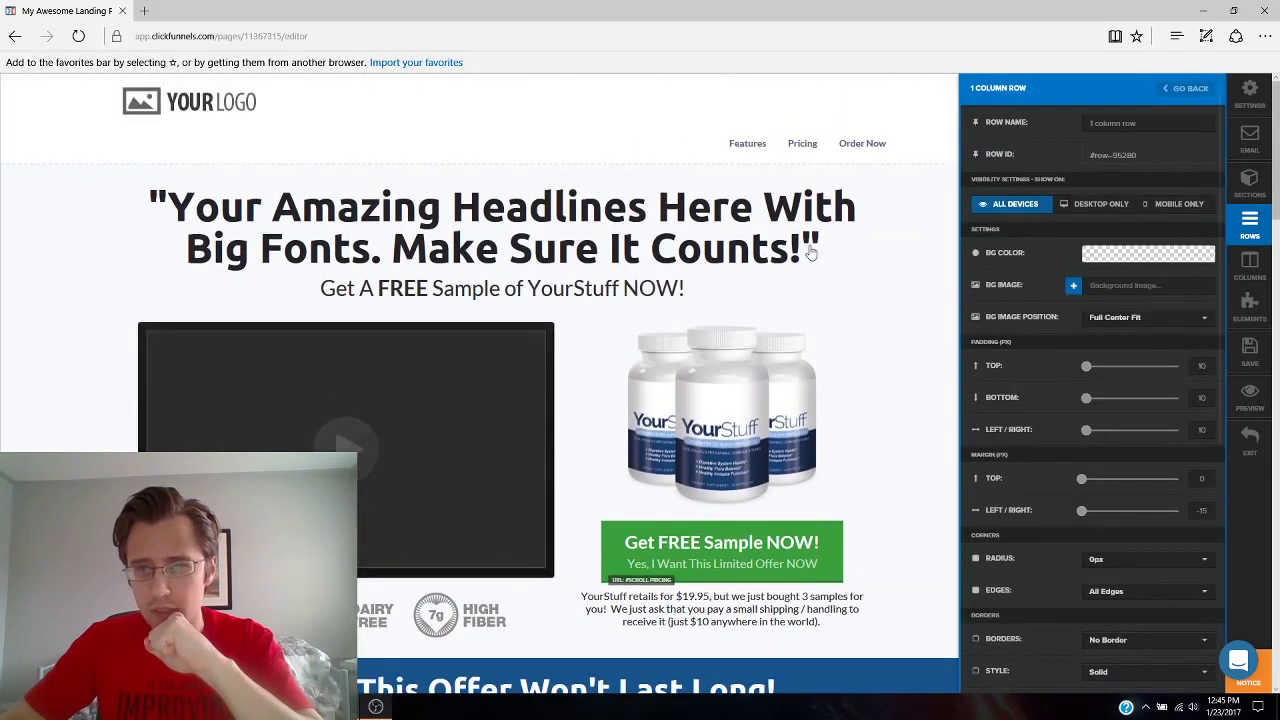
left_click(812, 253)
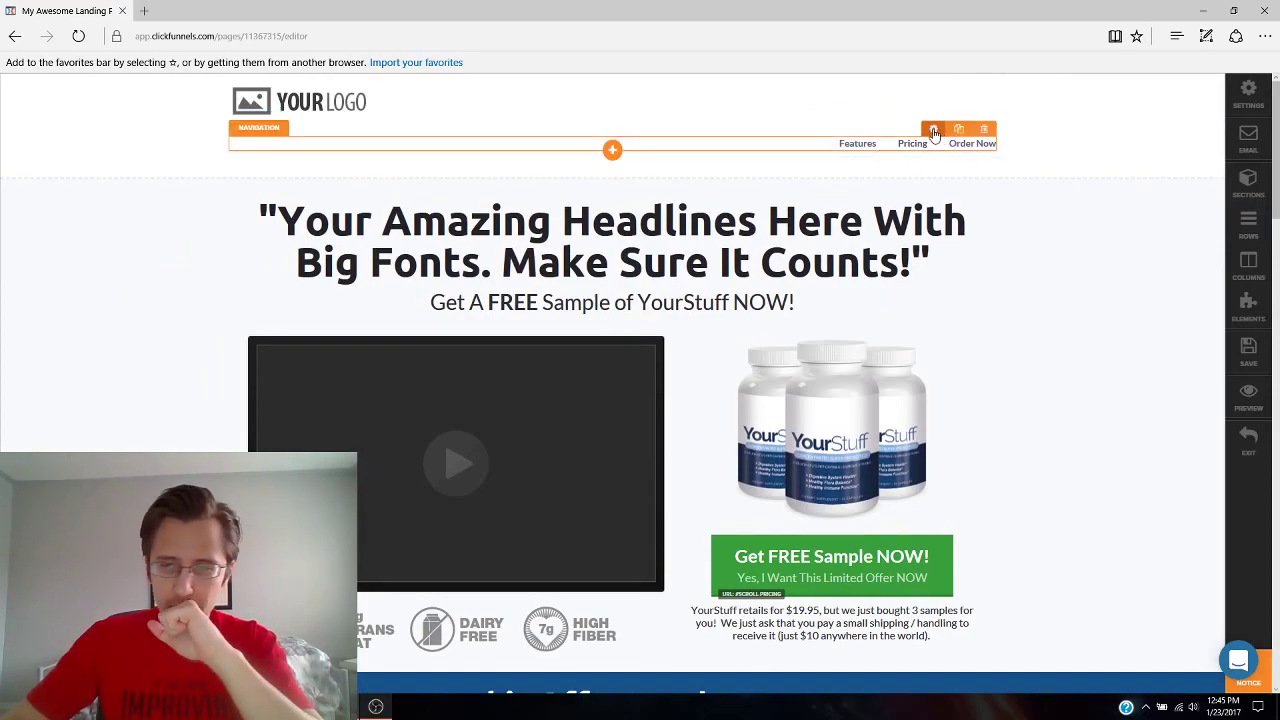
Set the navigation element's # of Links to 4 Links.
left_click(932, 130)
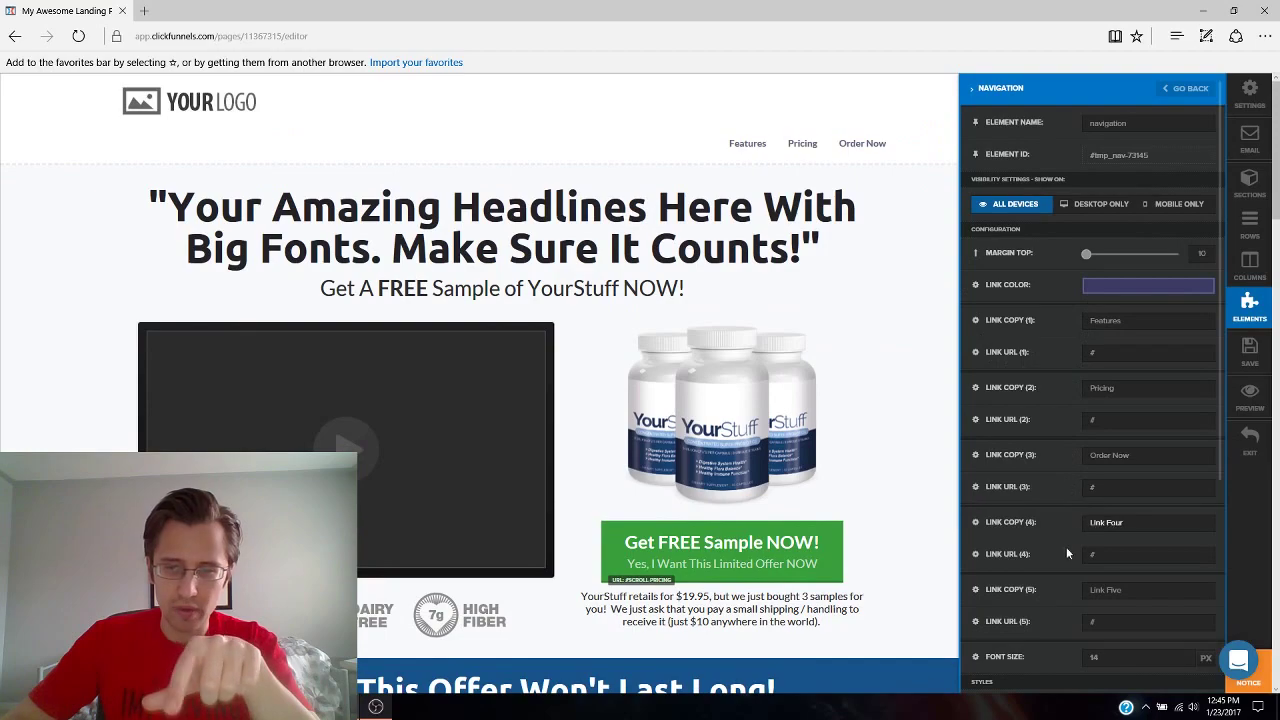
scroll(1100, 448, "down", 2)
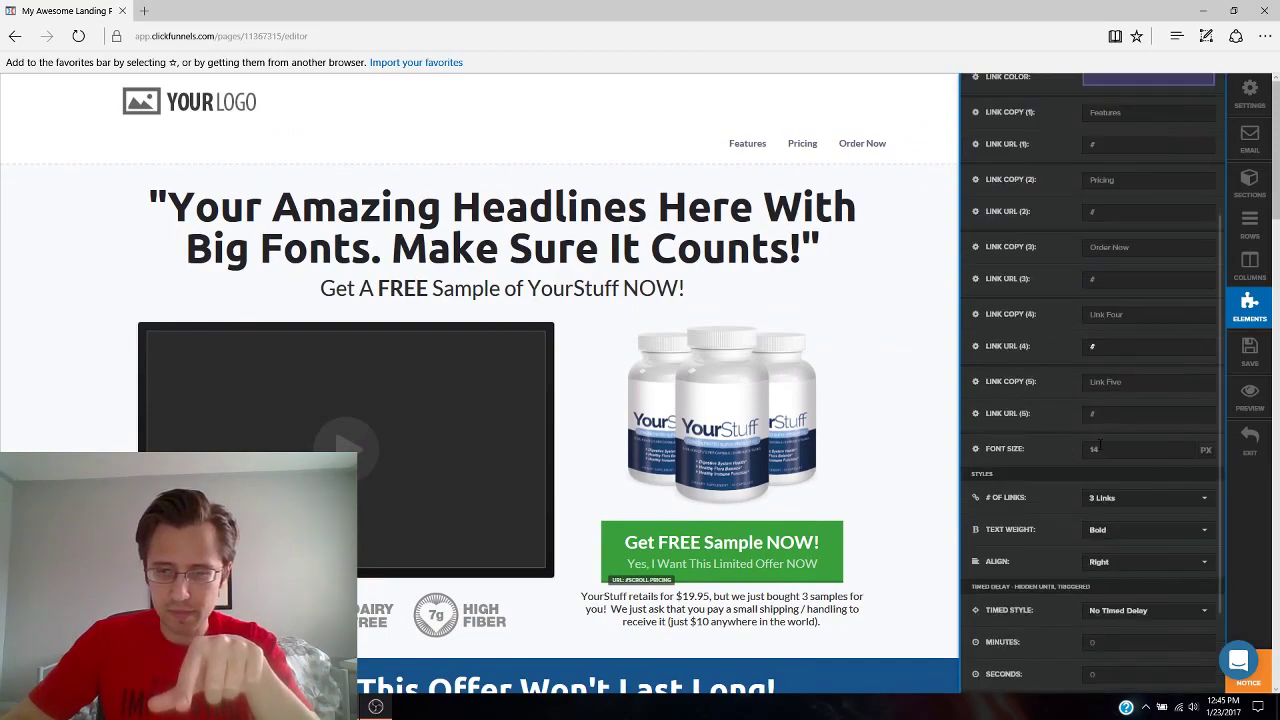
left_click(1114, 503)
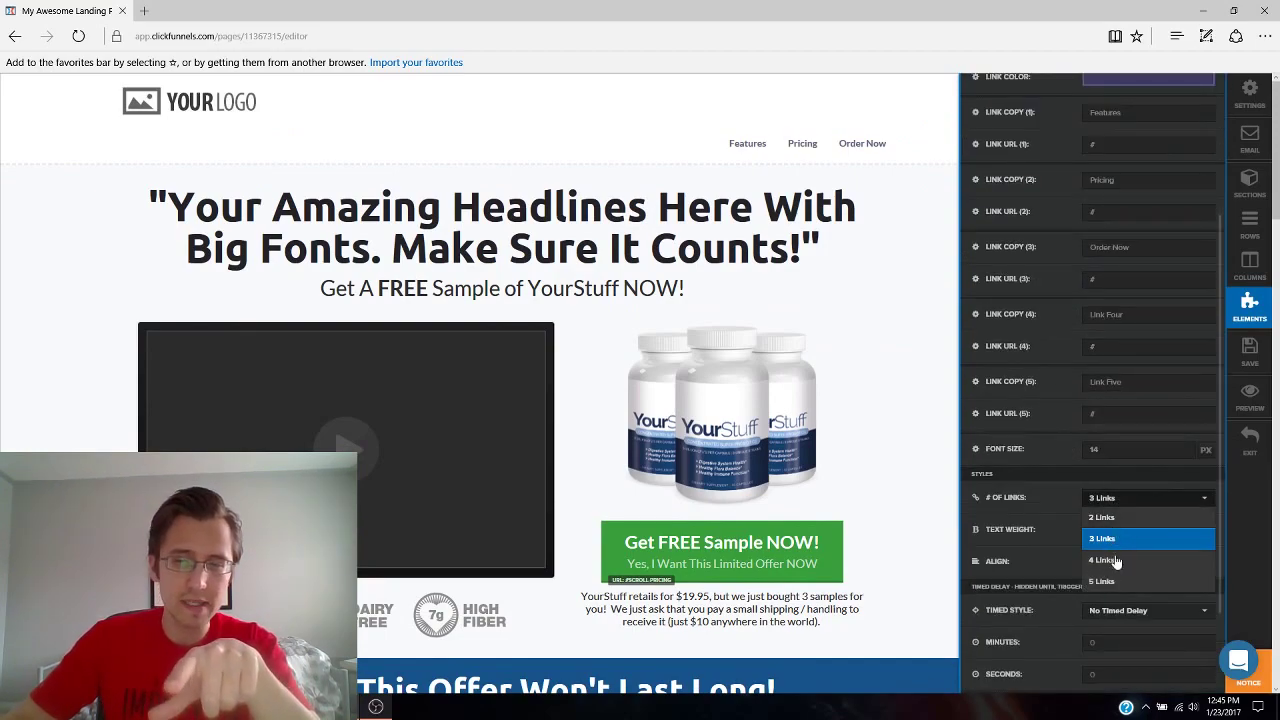
left_click(1061, 433)
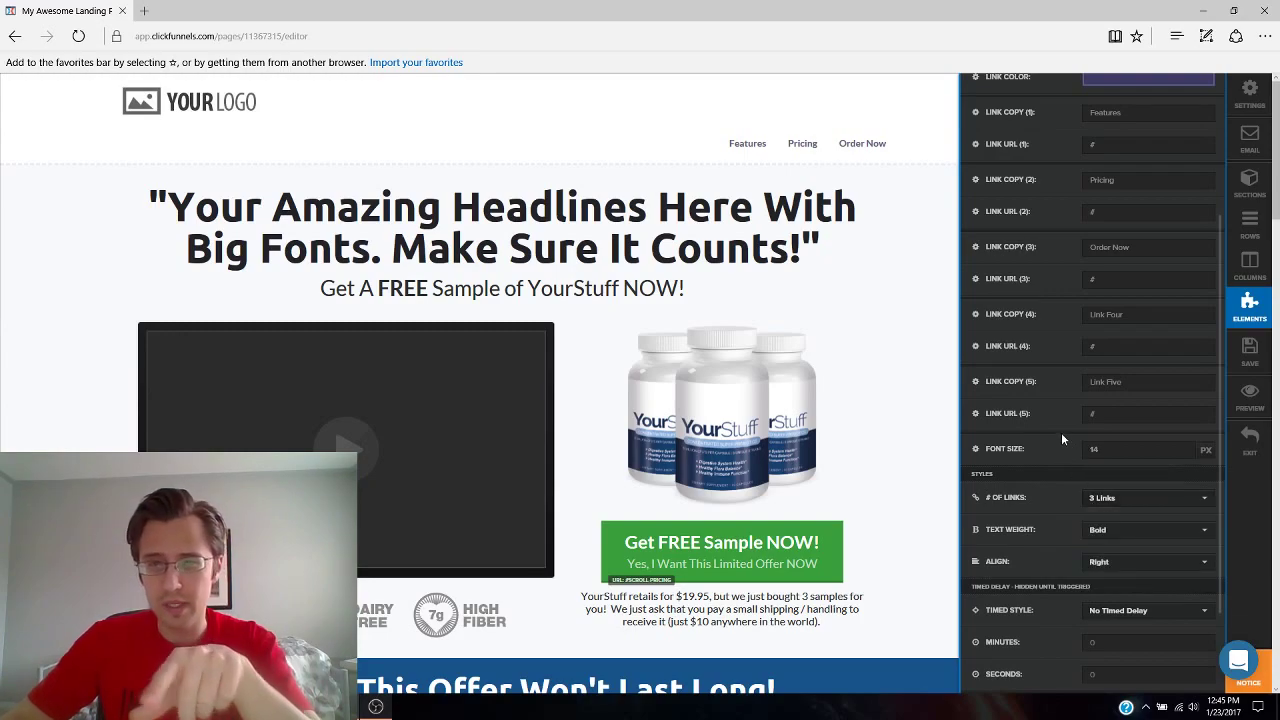
left_click(1102, 500)
left_click(1109, 561)
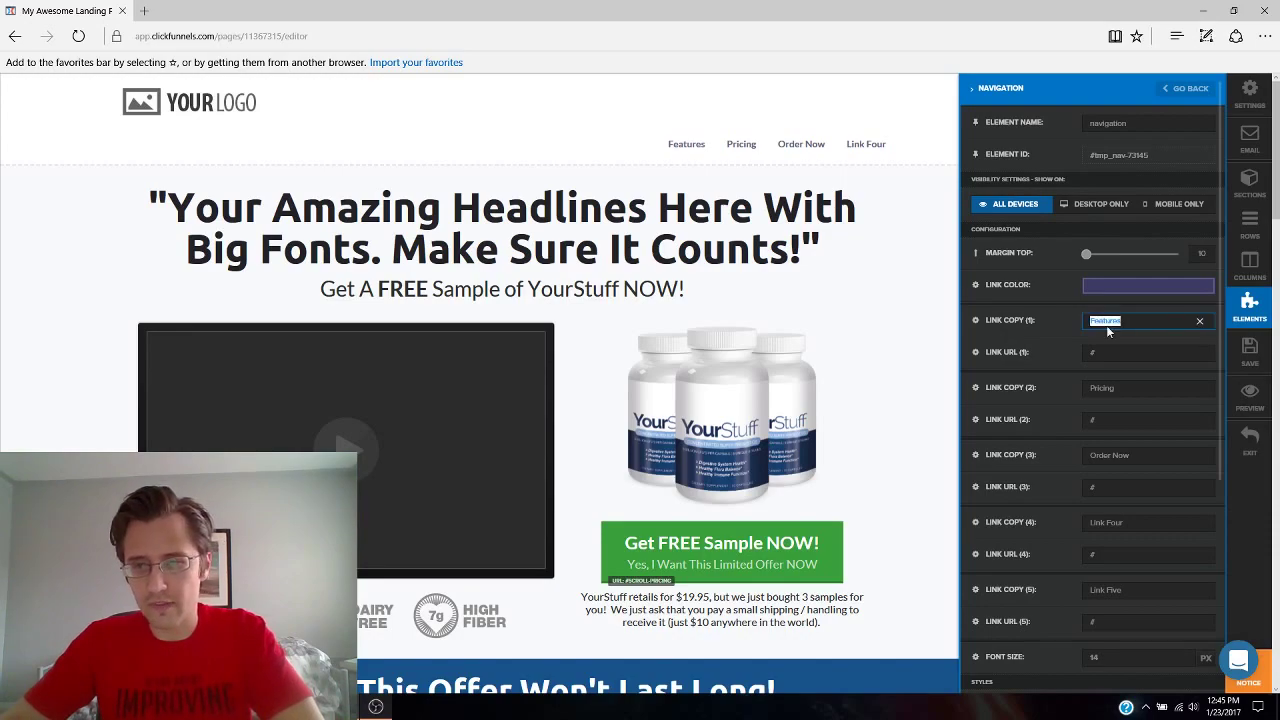
Highlight the four link text fields: Features, Pricing, Order Now and Link Four.
triple_click(1006, 322)
triple_click(1006, 388)
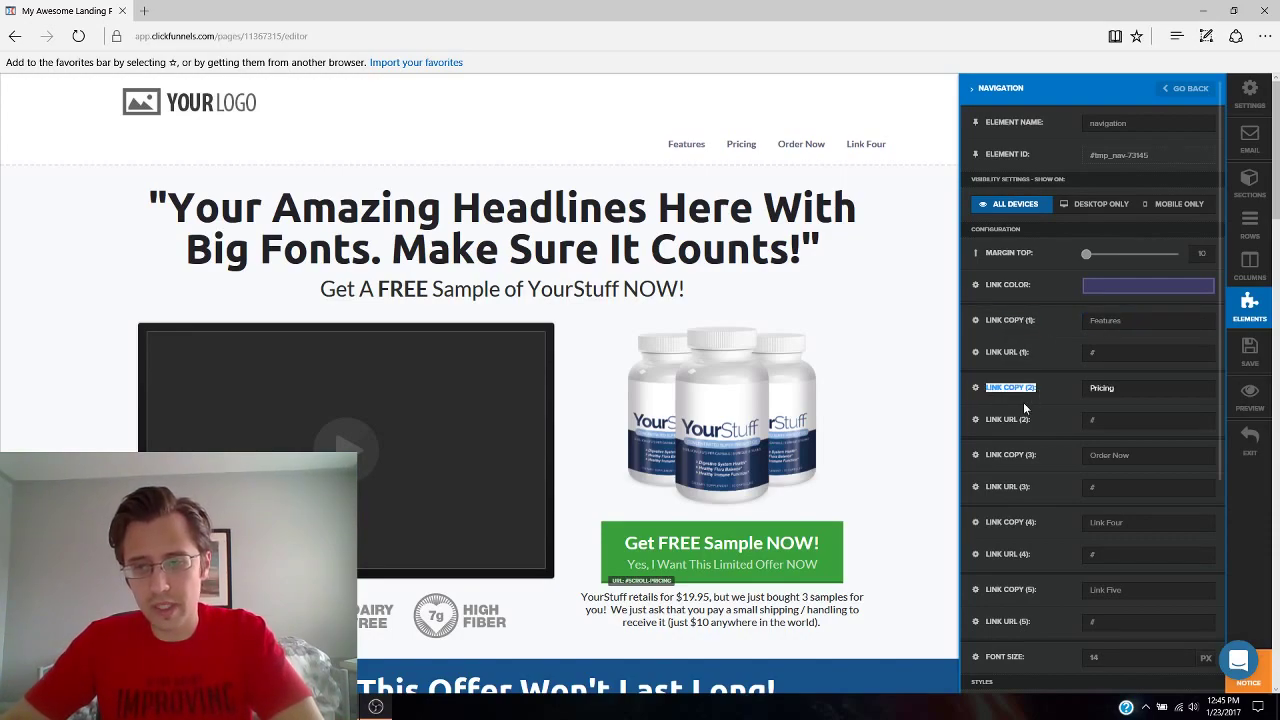
left_click_drag(986, 455, 1037, 468)
left_click_drag(986, 522, 1036, 538)
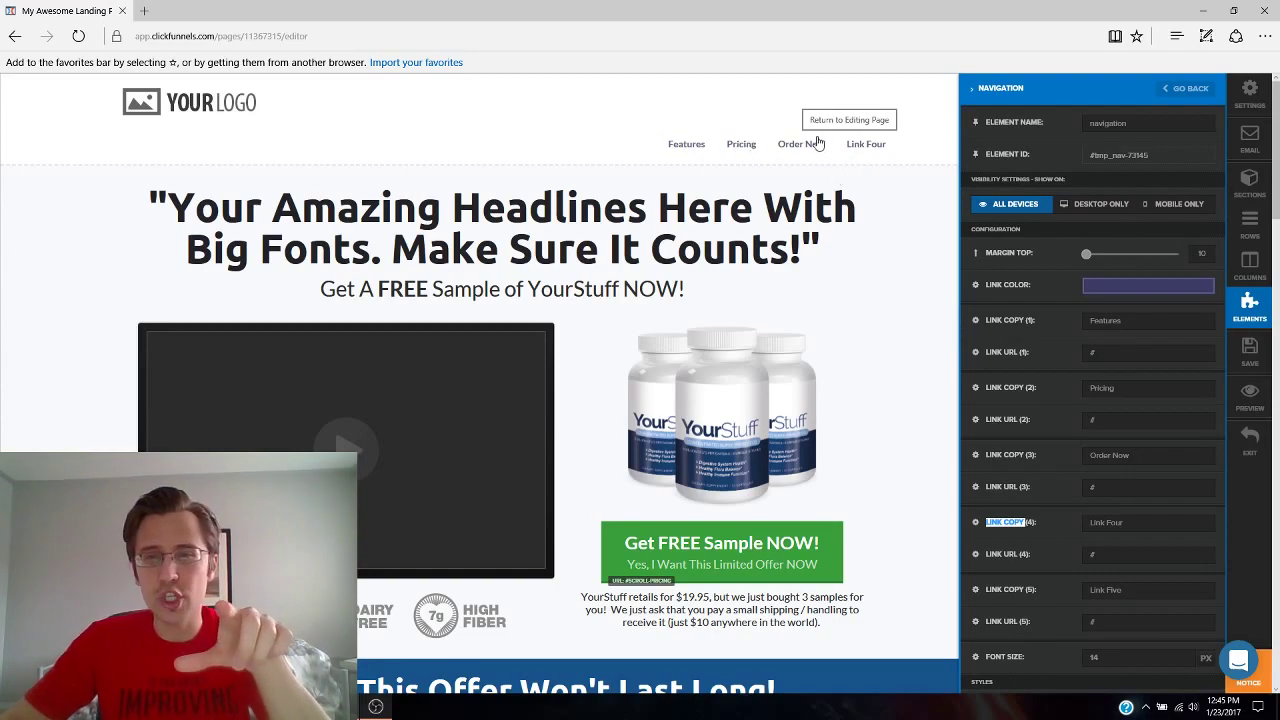
Change the navigation link colour to a brighter blue.
left_click(1127, 290)
left_click_drag(1130, 368, 1167, 332)
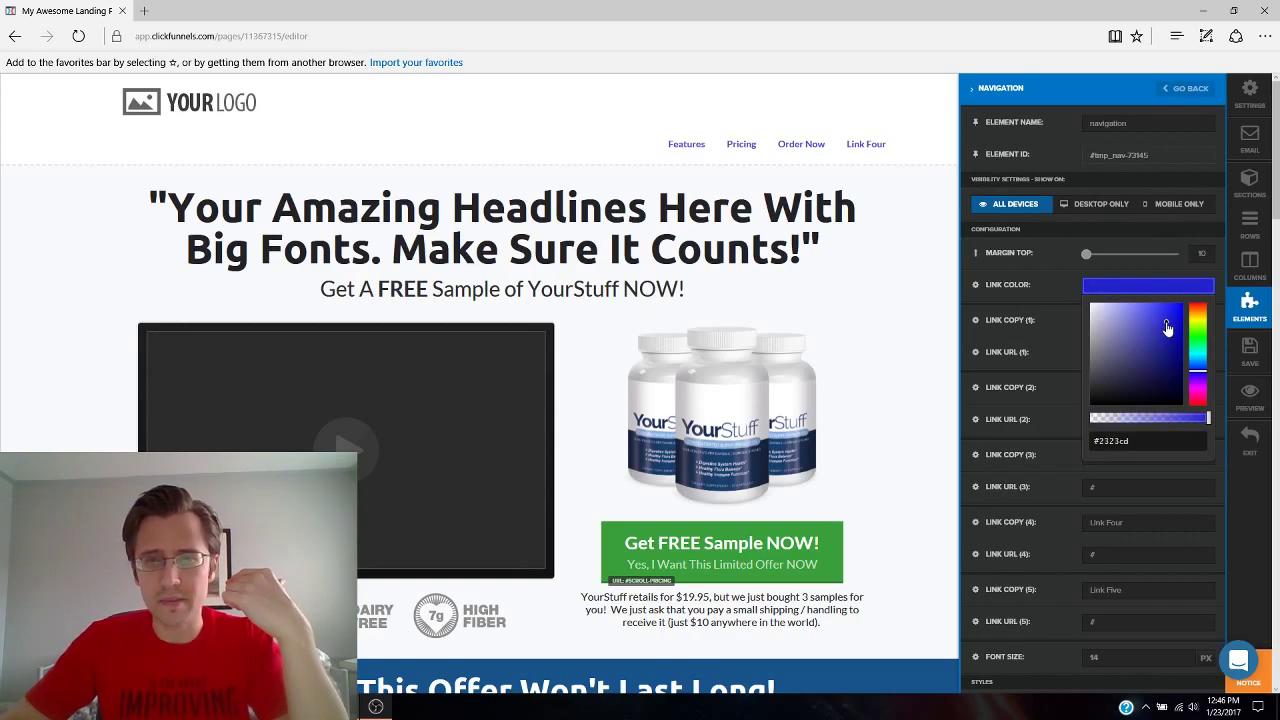
scroll(848, 431, "down", 1)
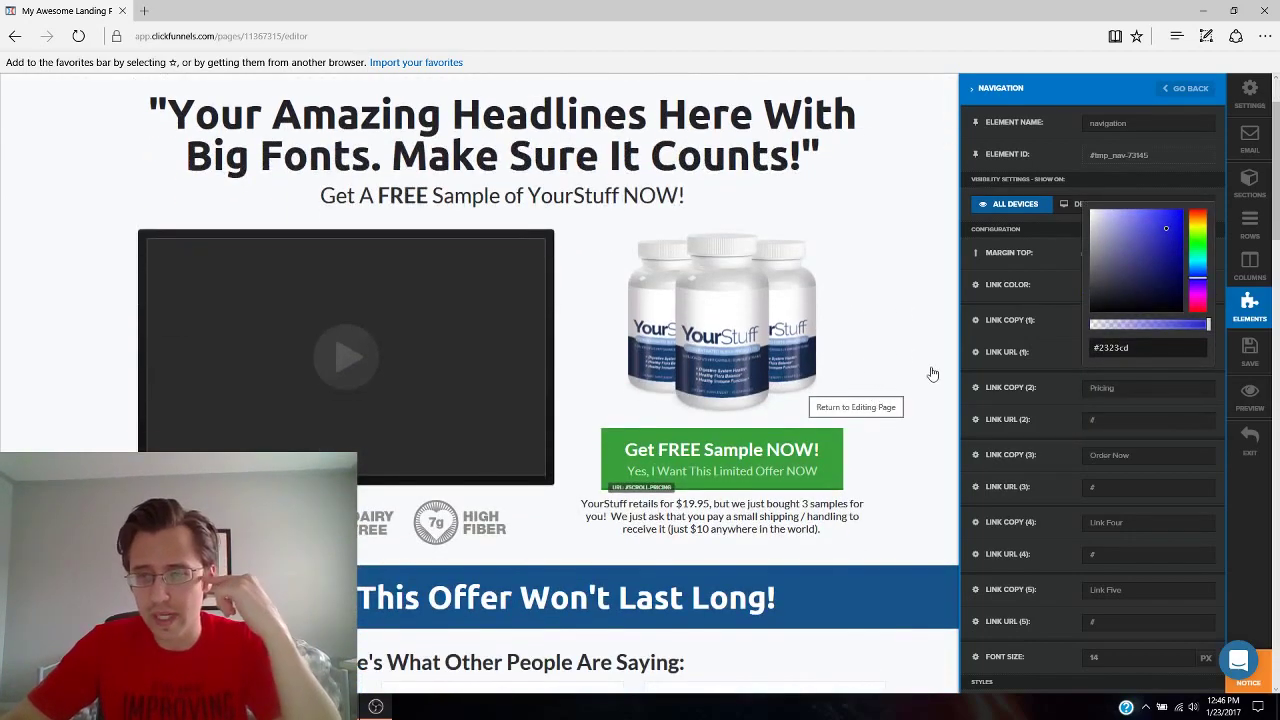
left_click(1053, 343)
scroll(1052, 348, "down", 2)
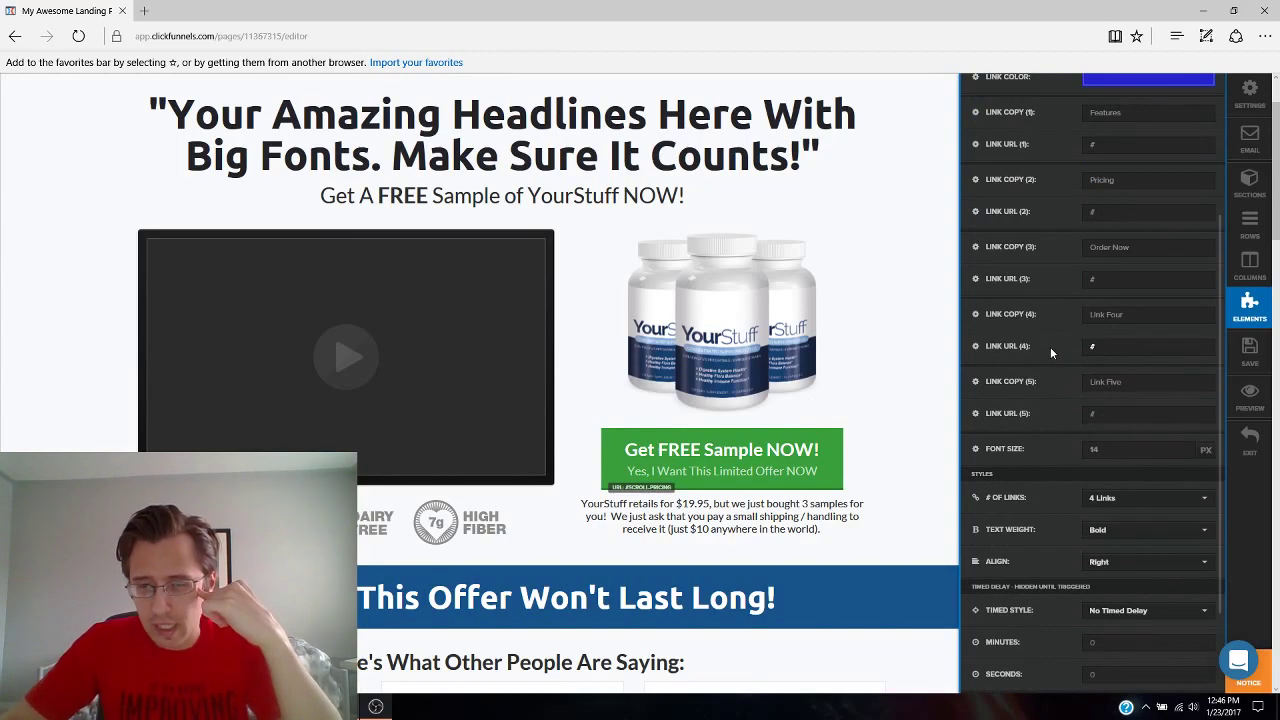
Try normal text weight for the links, then set them back to Bold.
left_click(1104, 530)
left_click(1108, 553)
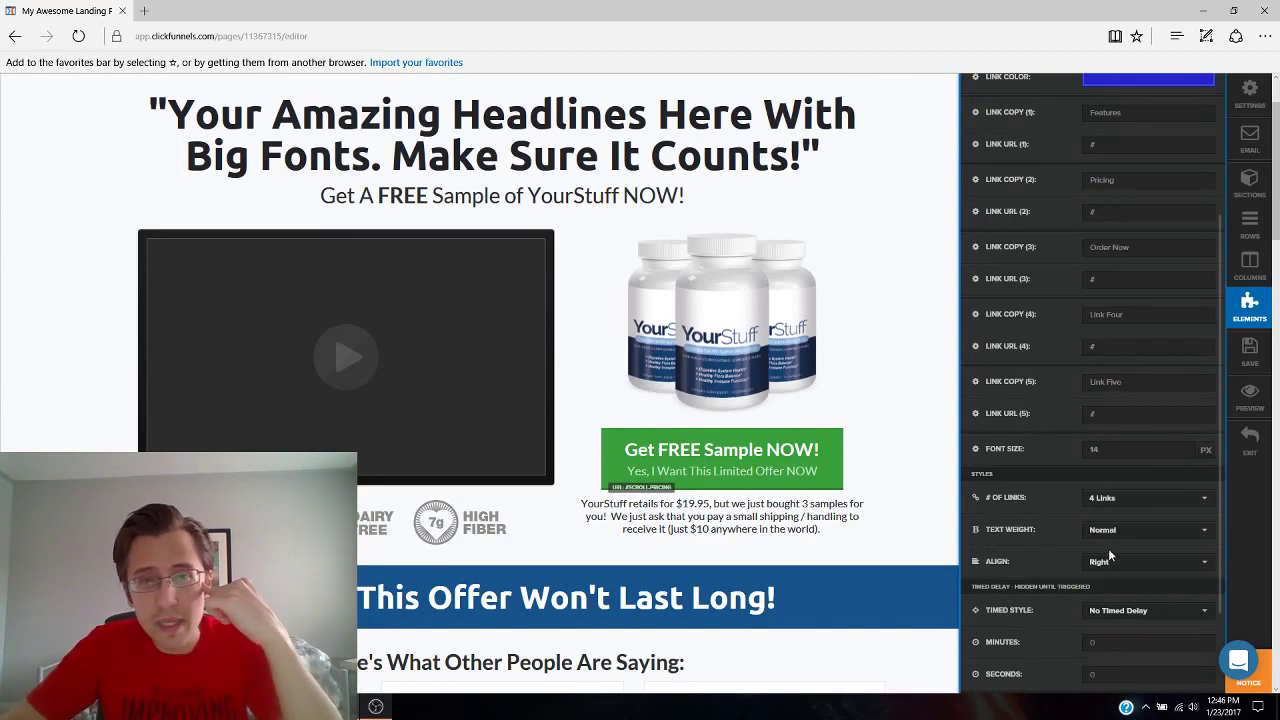
left_click(1108, 530)
left_click(1113, 574)
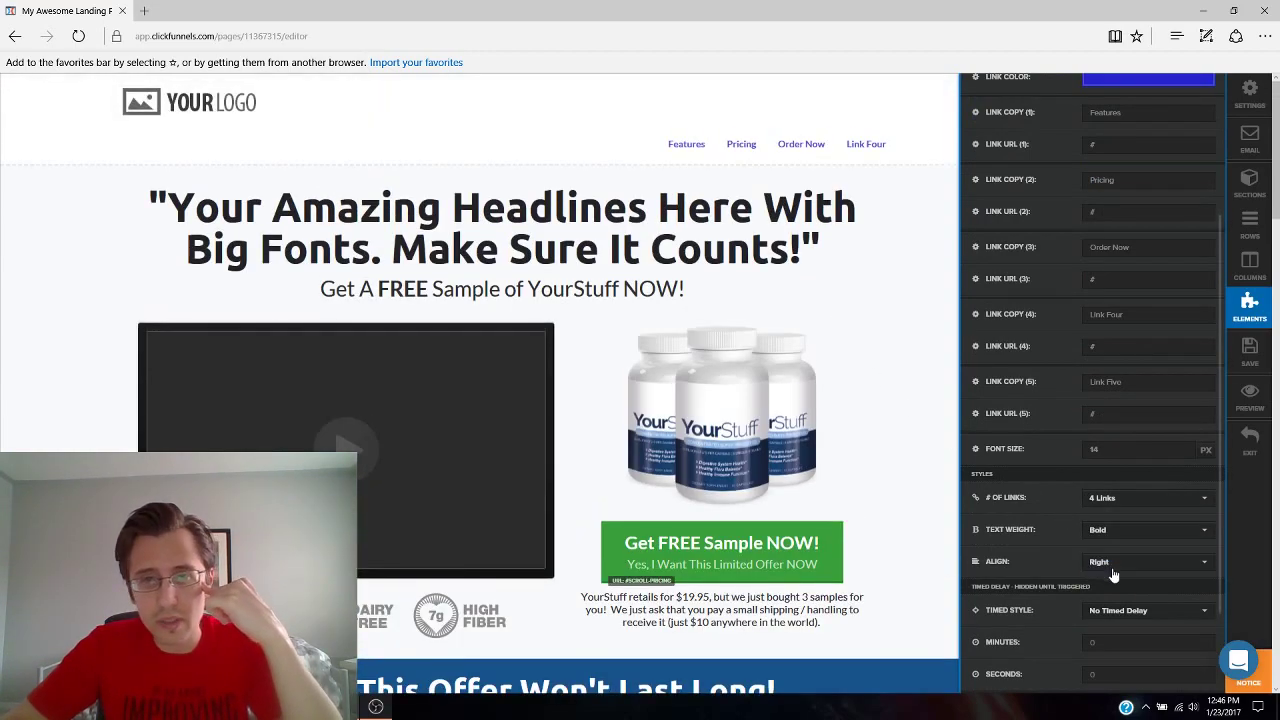
Try left and centre alignment for the links, then align them right again.
left_click(1111, 570)
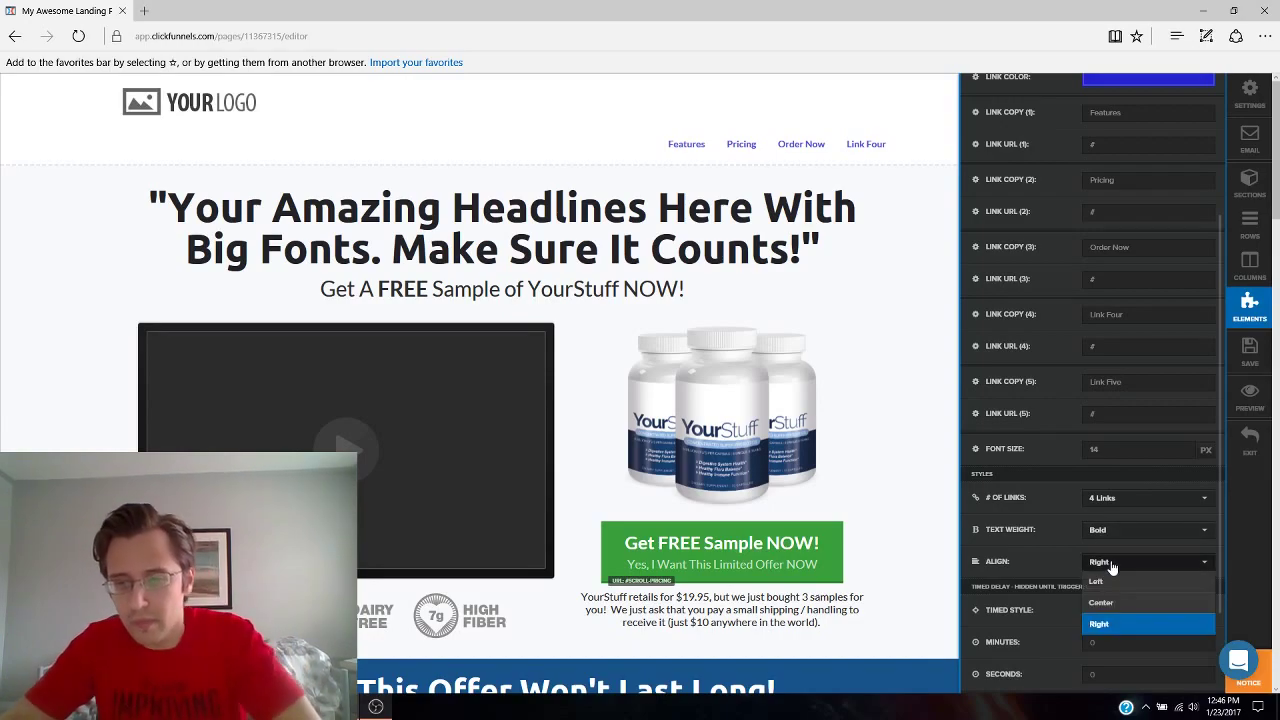
scroll(1120, 581, "up", 1)
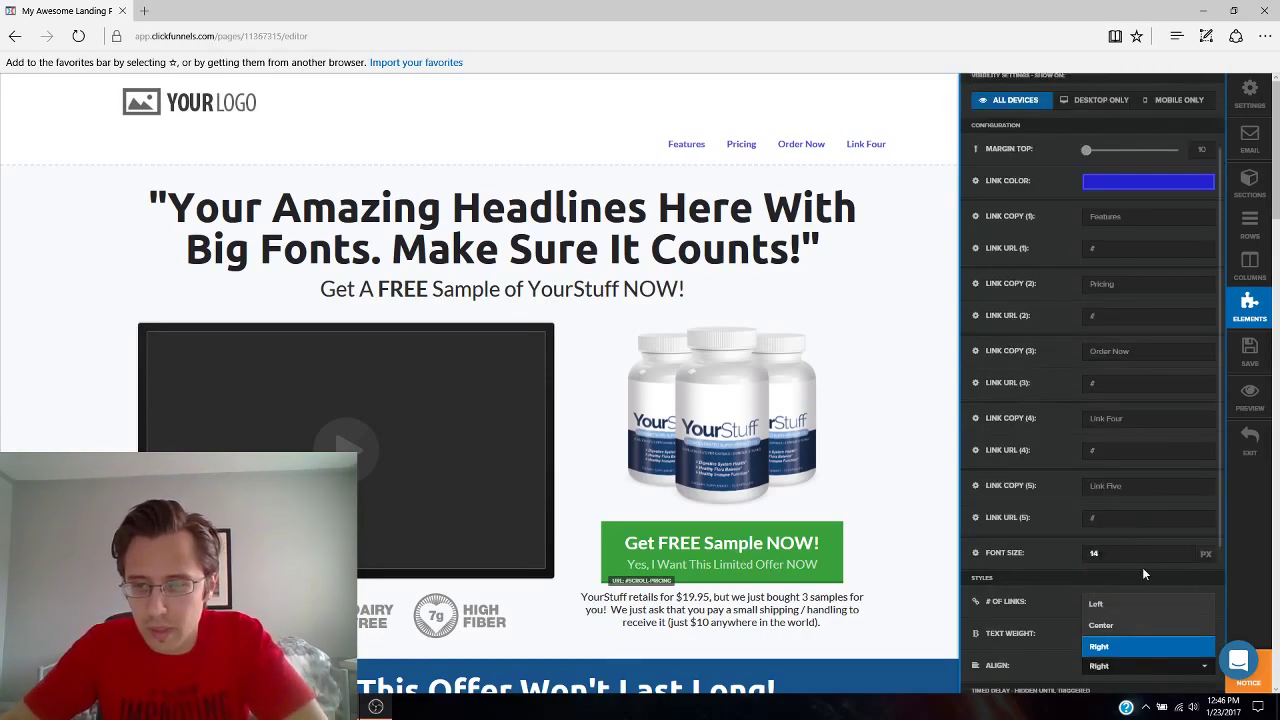
left_click(1098, 604)
scroll(1036, 521, "down", 1)
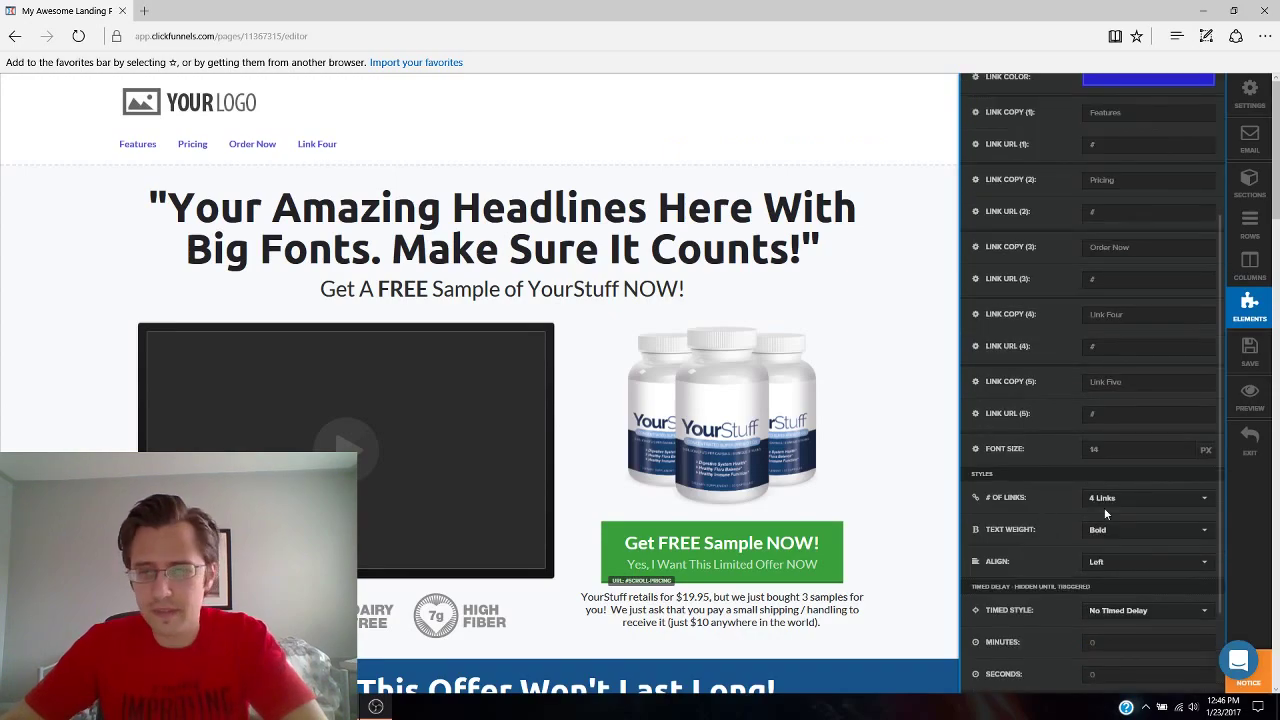
left_click(1124, 568)
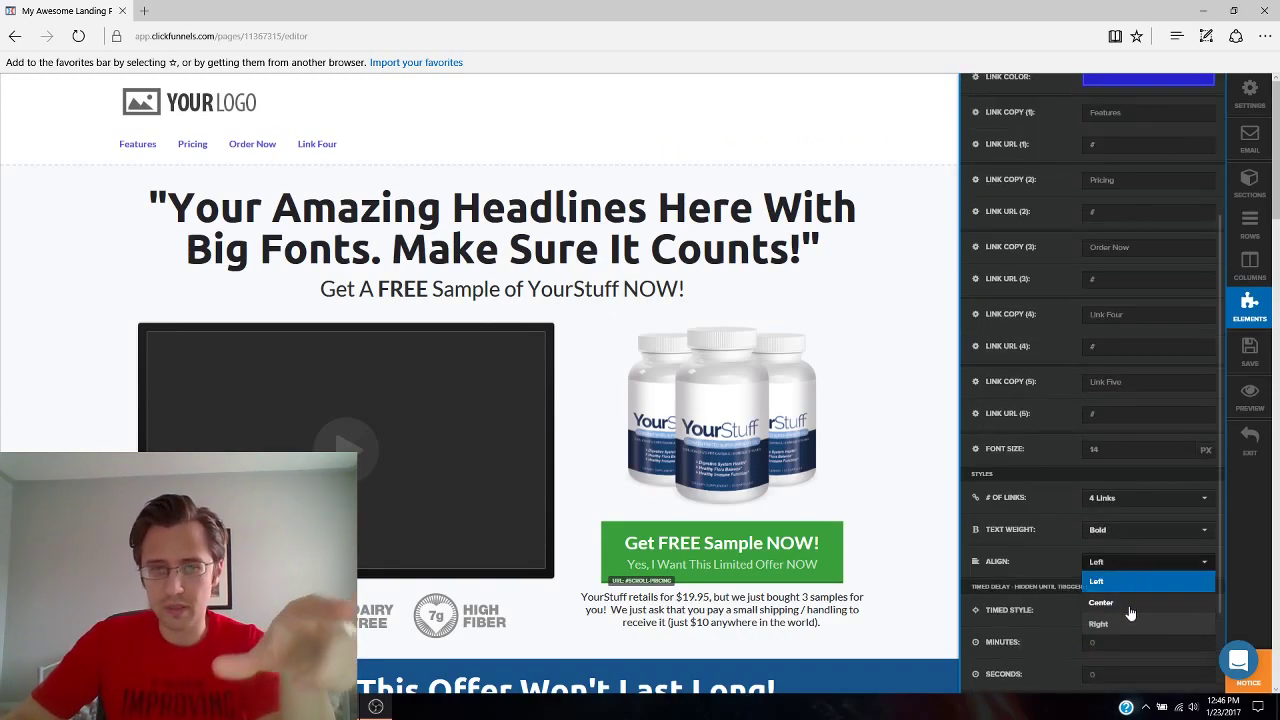
left_click(1126, 593)
left_click(1134, 569)
left_click(1126, 621)
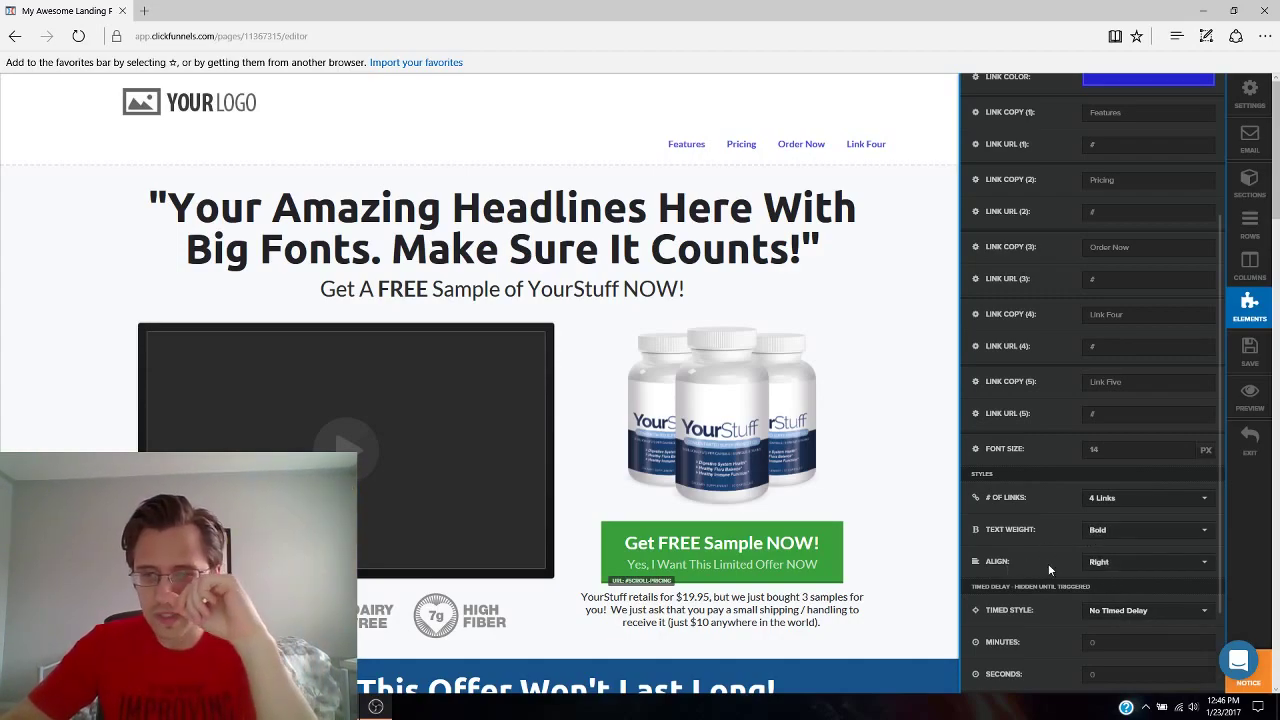
Change the navigation links' Font Size from 14 to 25 px.
double_click(1114, 450)
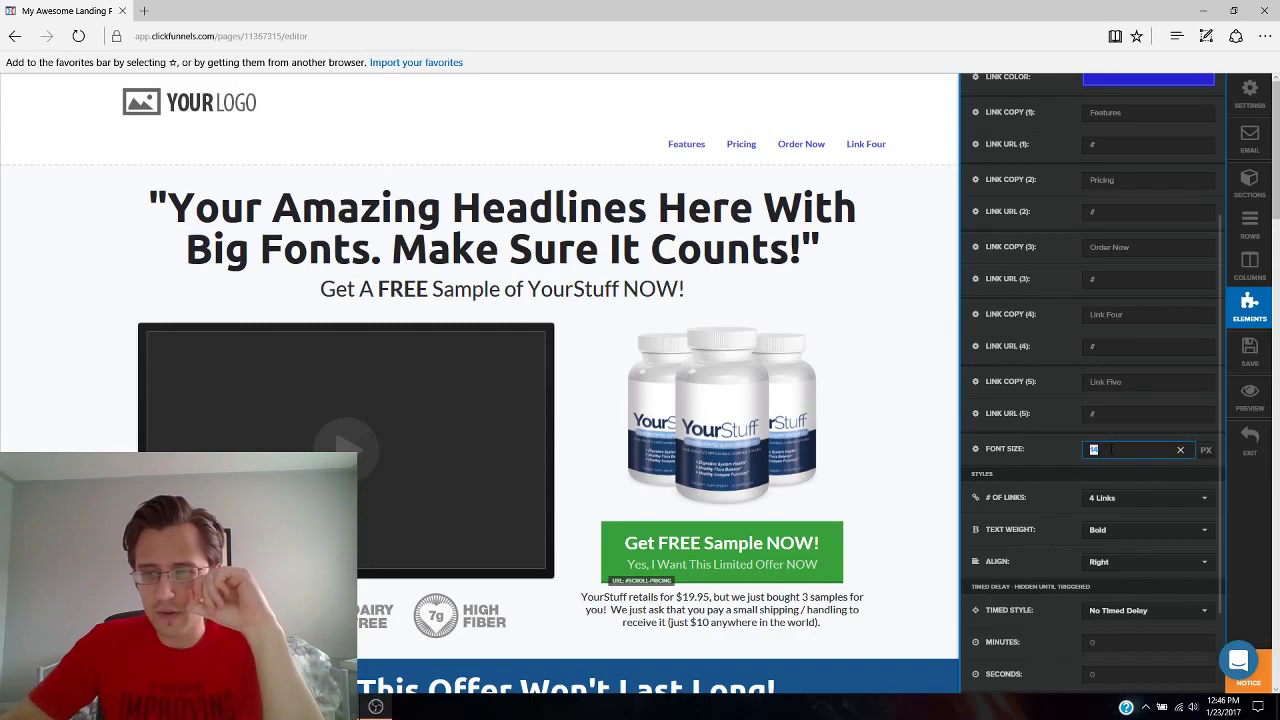
type("25")
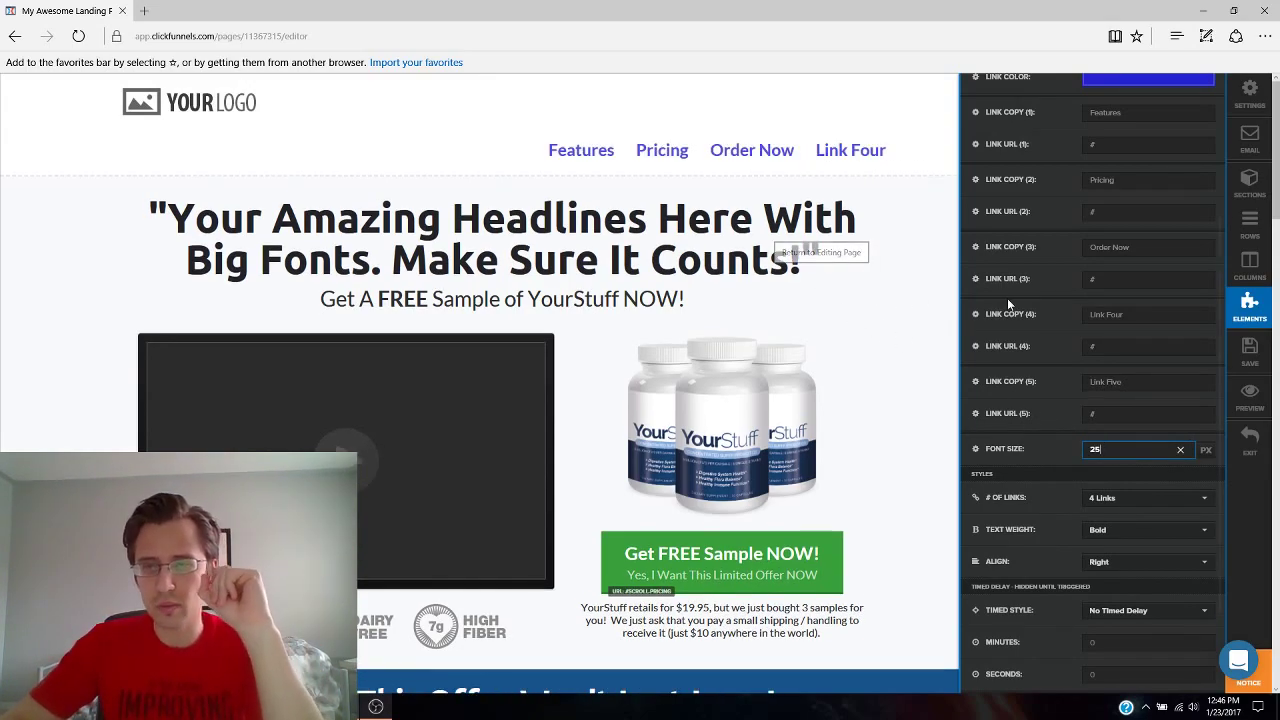
left_click(1044, 294)
scroll(1044, 364, "up", 4)
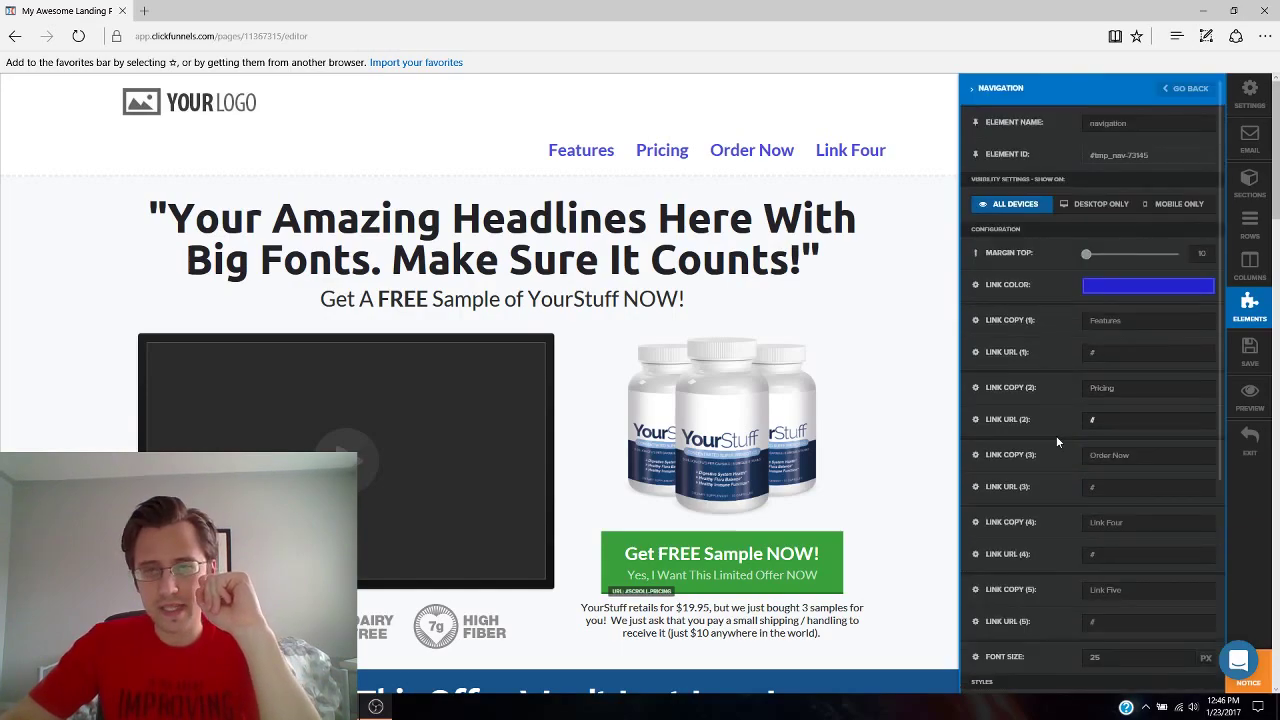
scroll(1056, 437, "down", 2)
scroll(1056, 443, "down", 1)
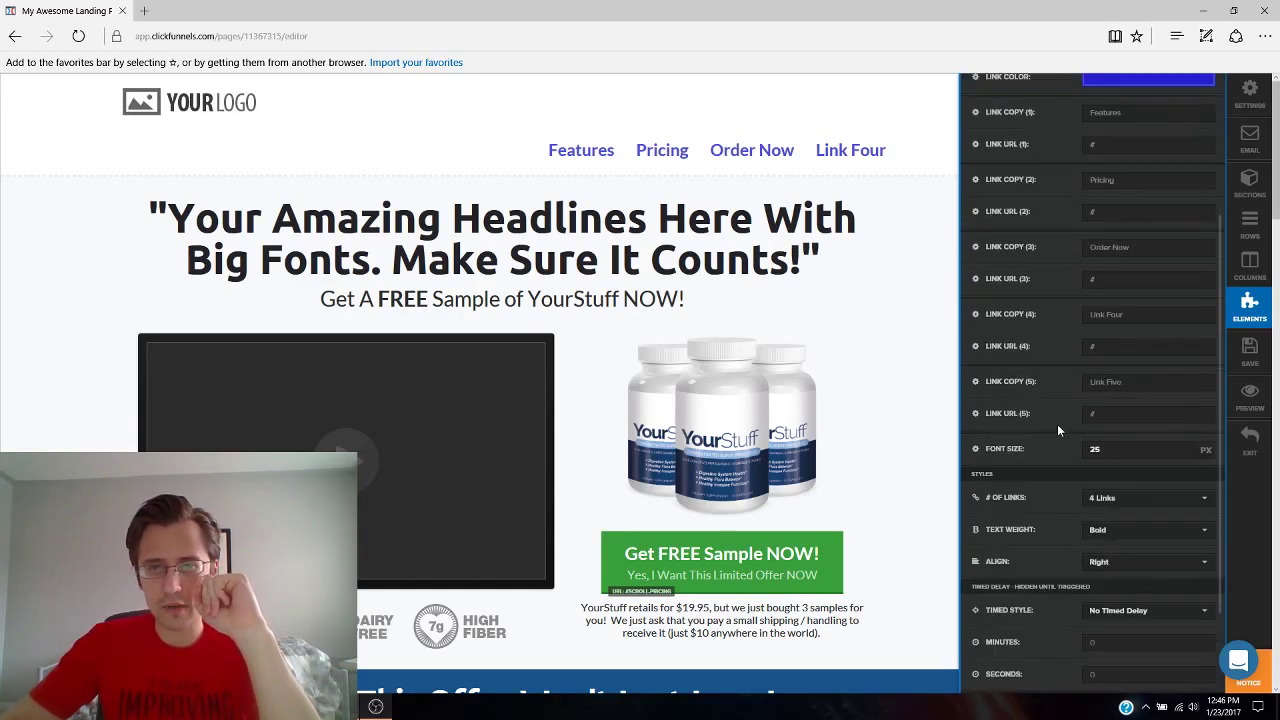
scroll(1100, 440, "down", 1)
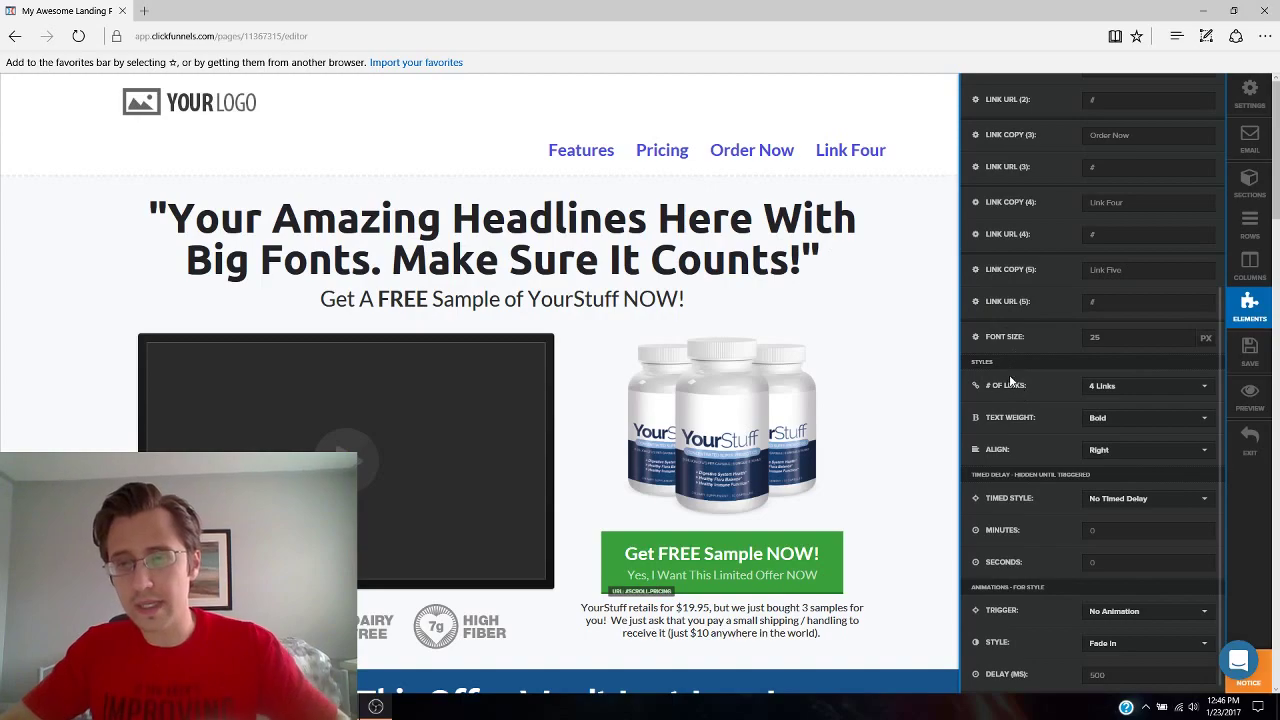
Save the page, preview it to try the four enlarged navigation links, then close the preview.
left_click(840, 228)
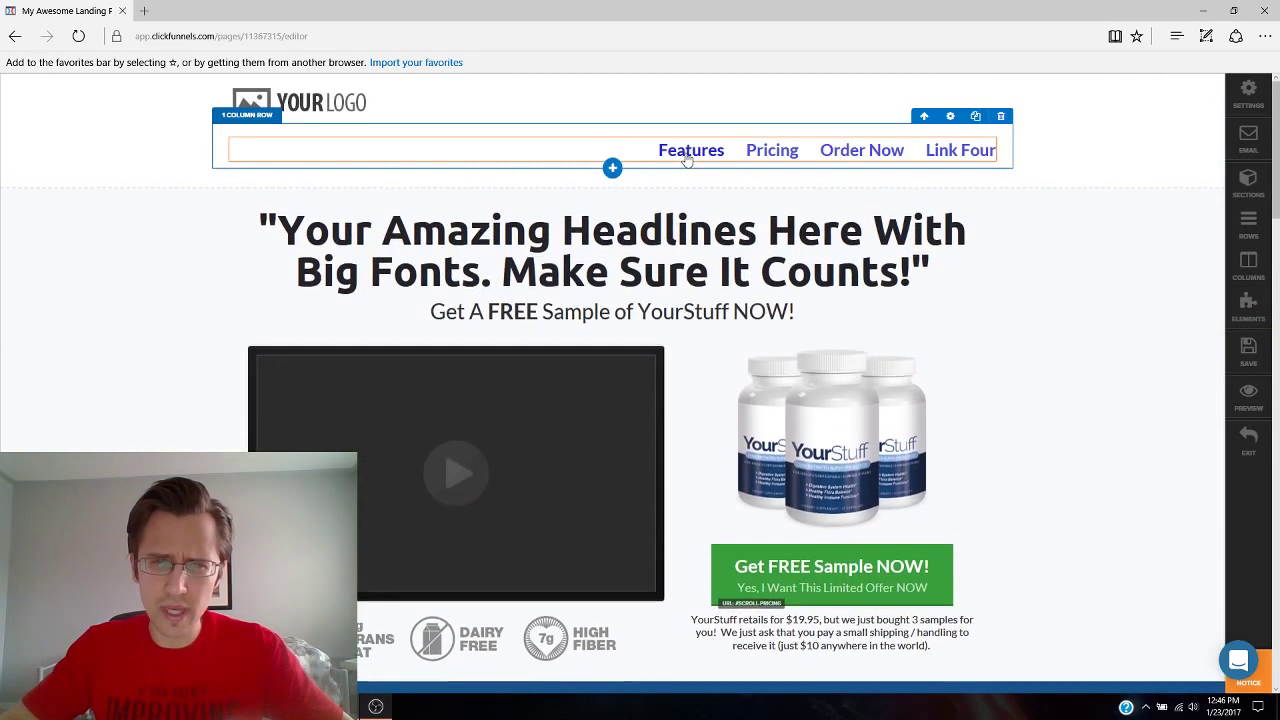
left_click(1246, 352)
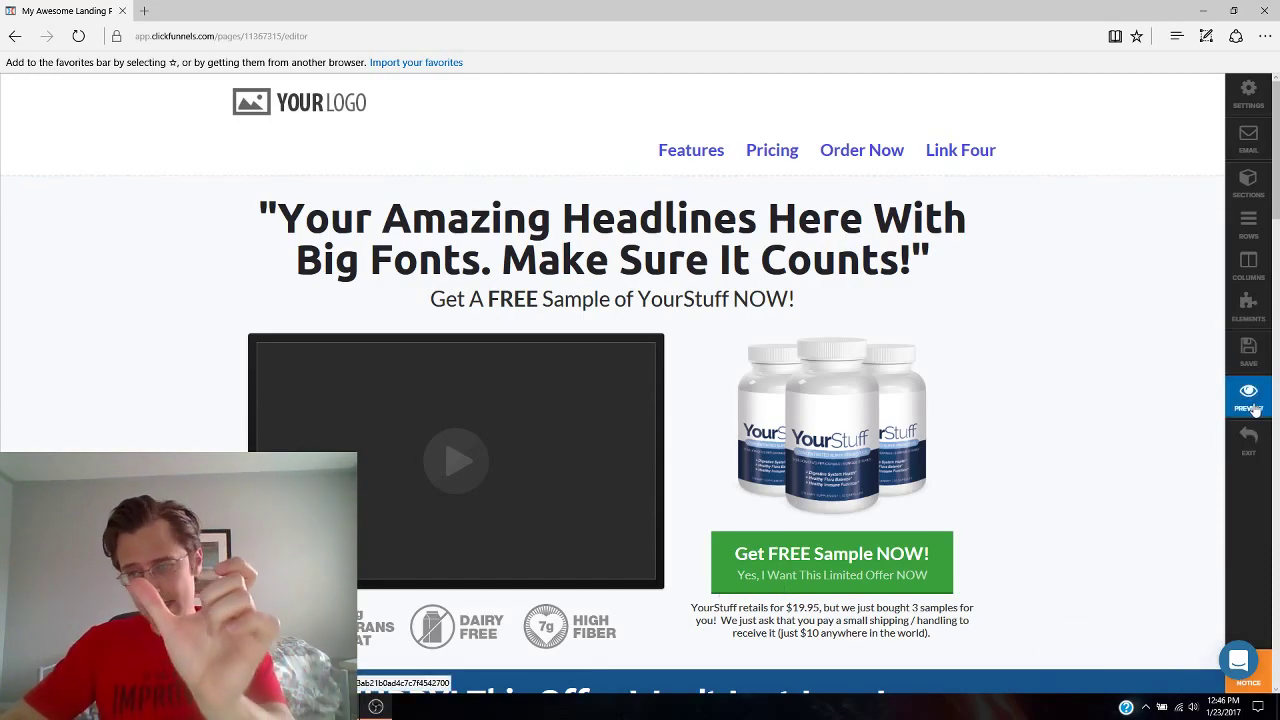
left_click(1248, 398)
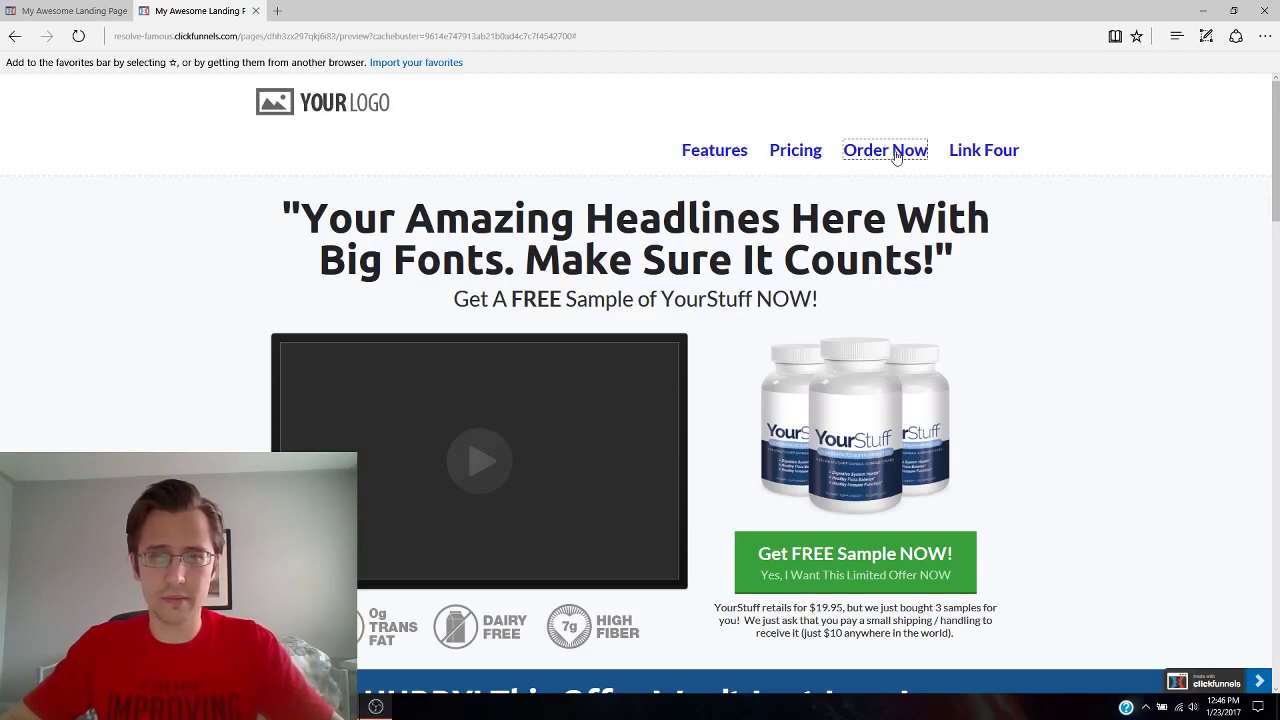
left_click(985, 158)
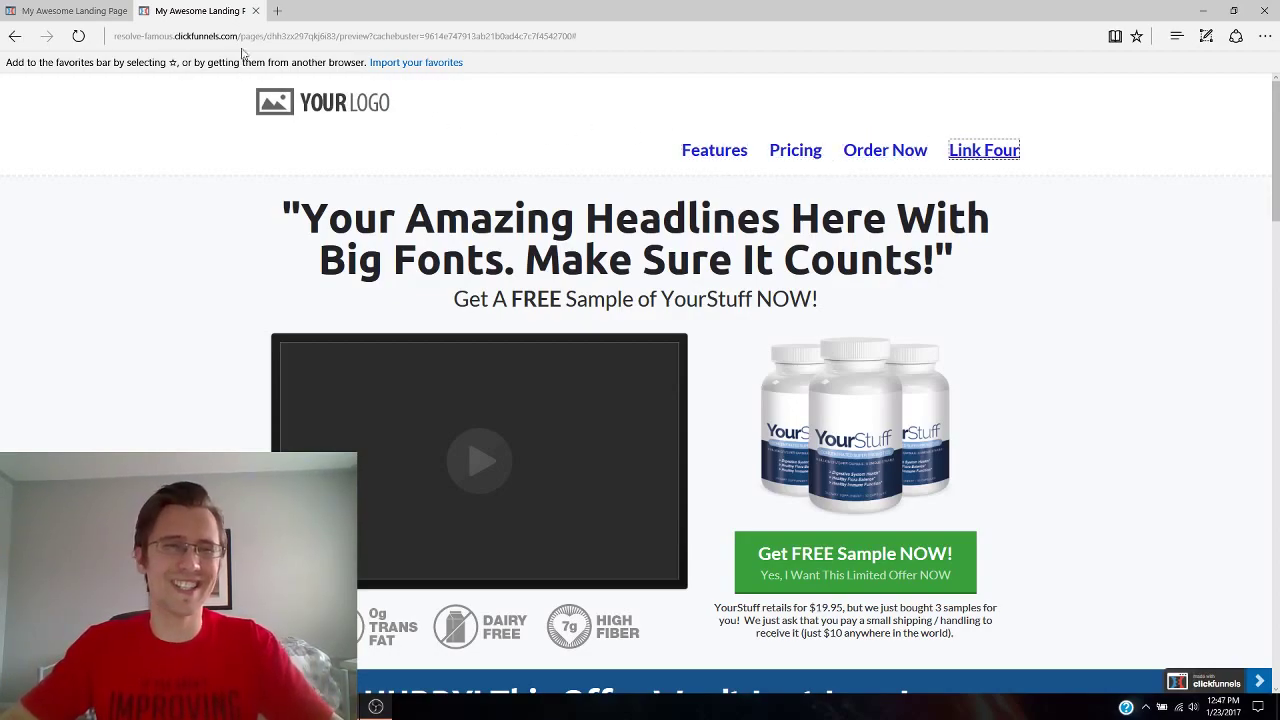
left_click(256, 11)
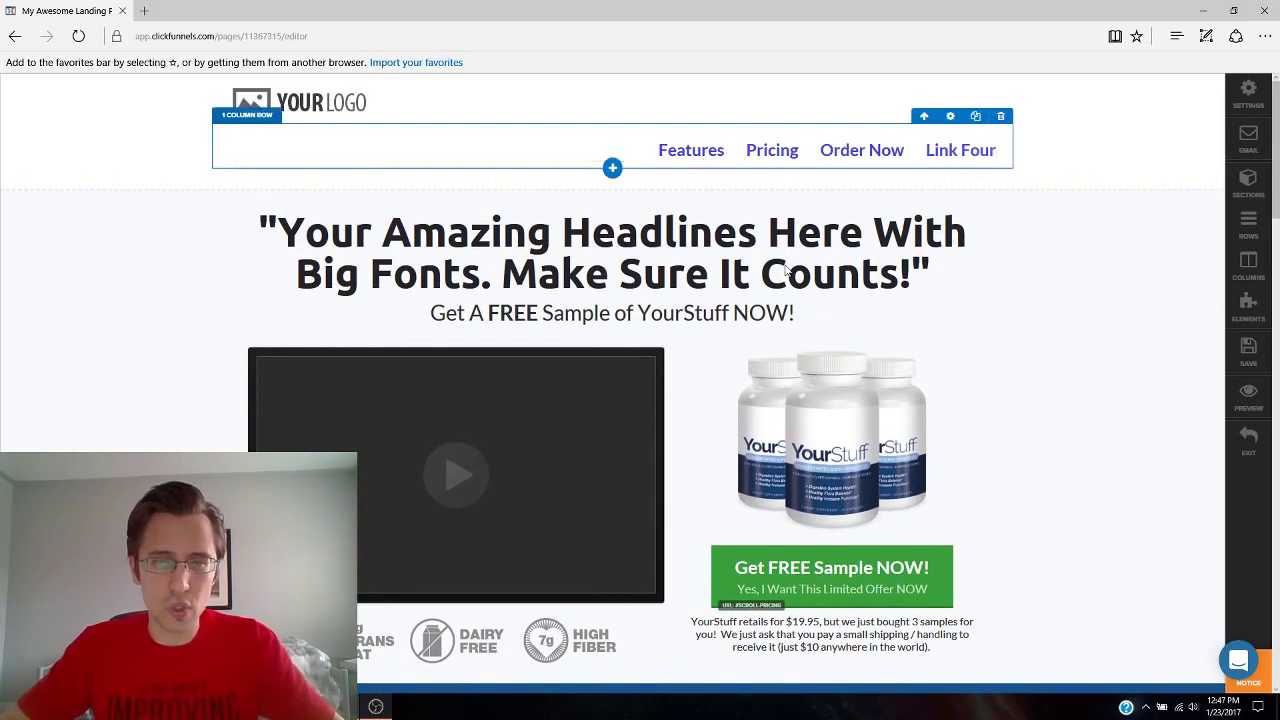
Rename the first navigation link from Features to Testimonials and save.
scroll(810, 312, "down", 3)
scroll(810, 312, "down", 4)
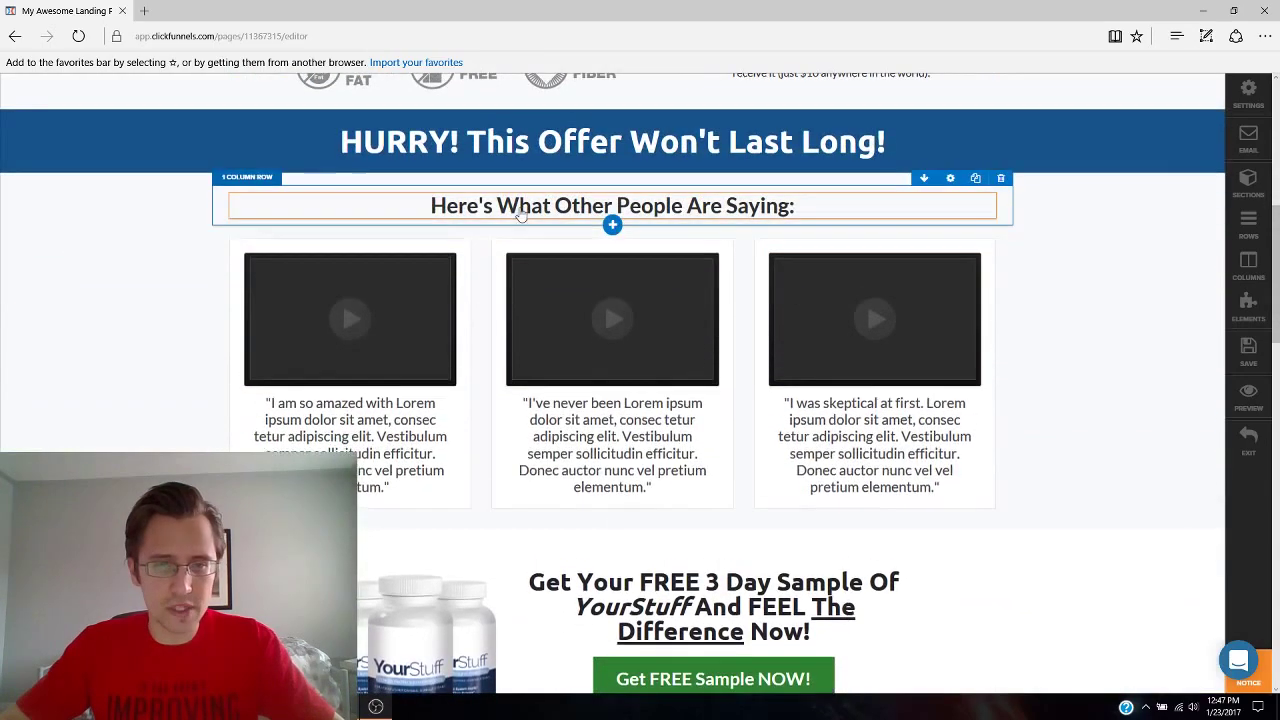
scroll(880, 246, "up", 8)
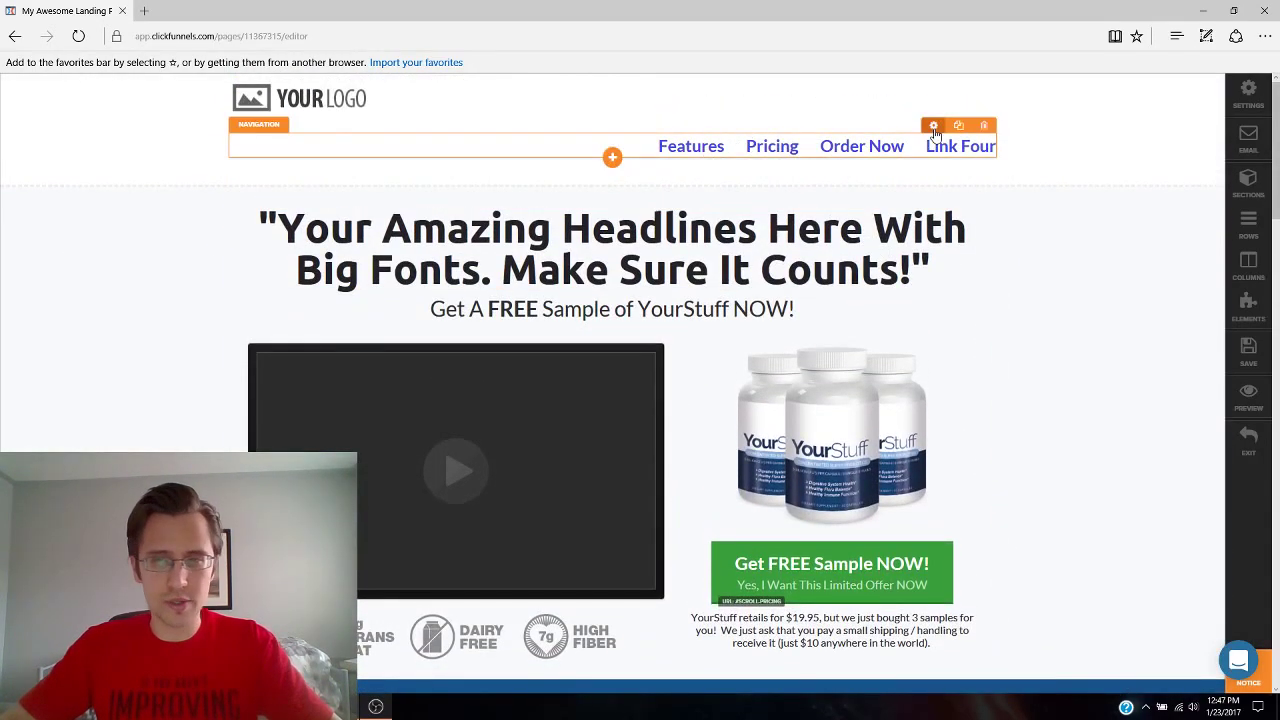
left_click(933, 126)
double_click(1114, 322)
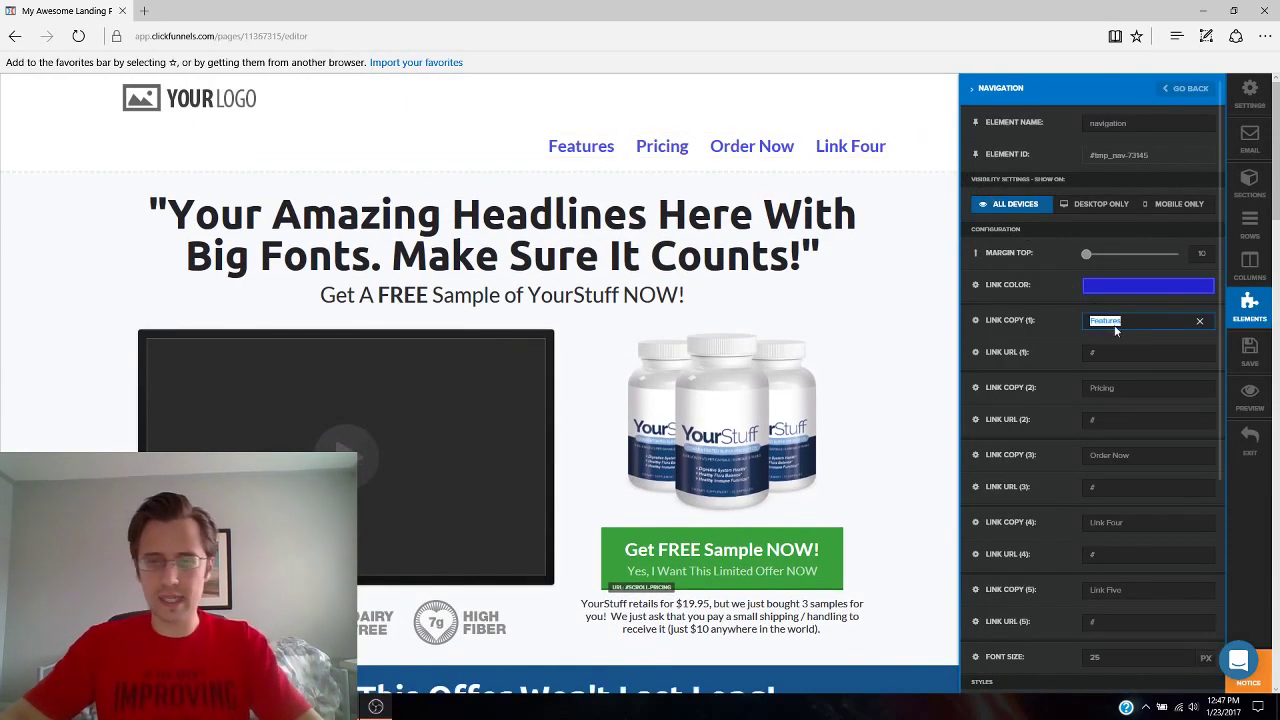
type("Testimo")
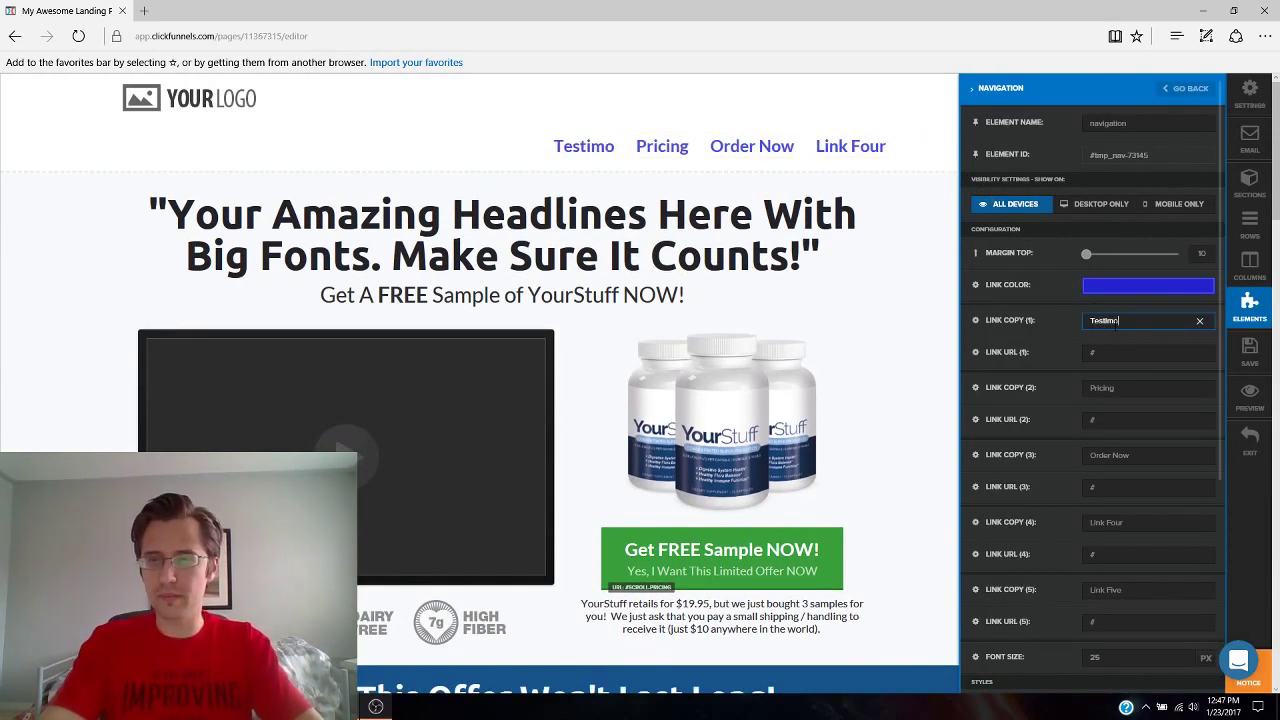
type("nials")
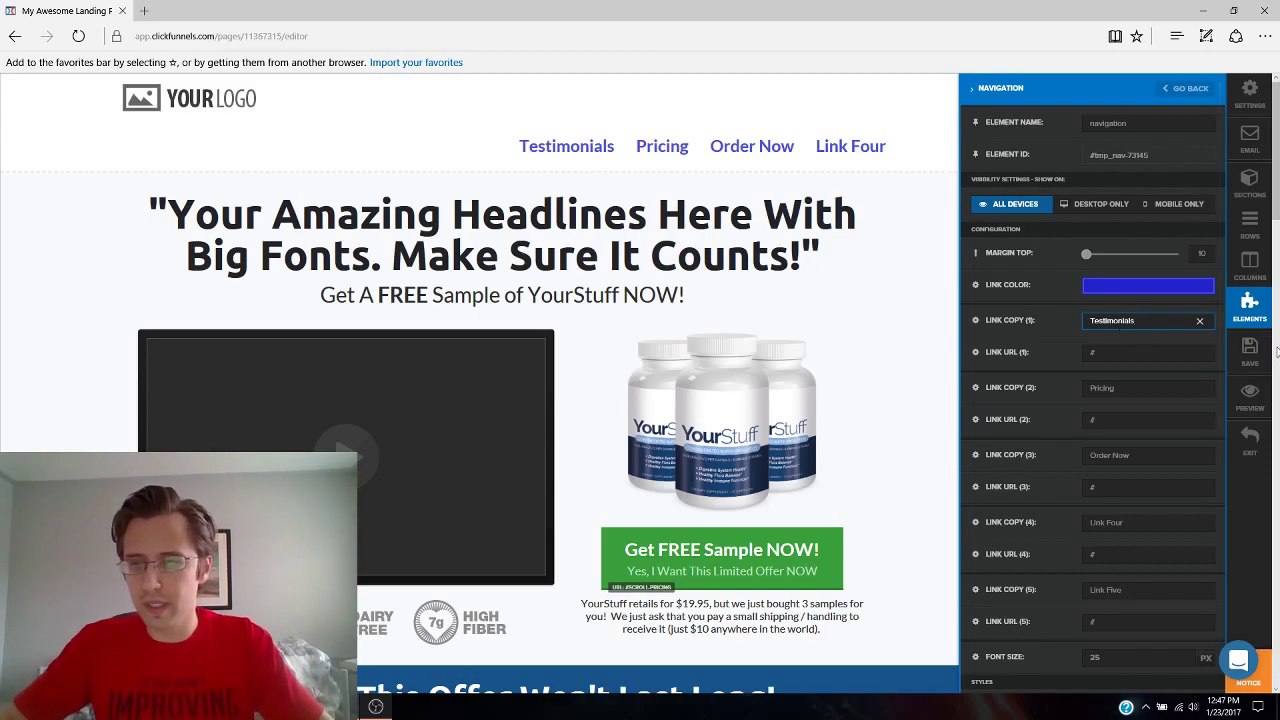
left_click(1263, 360)
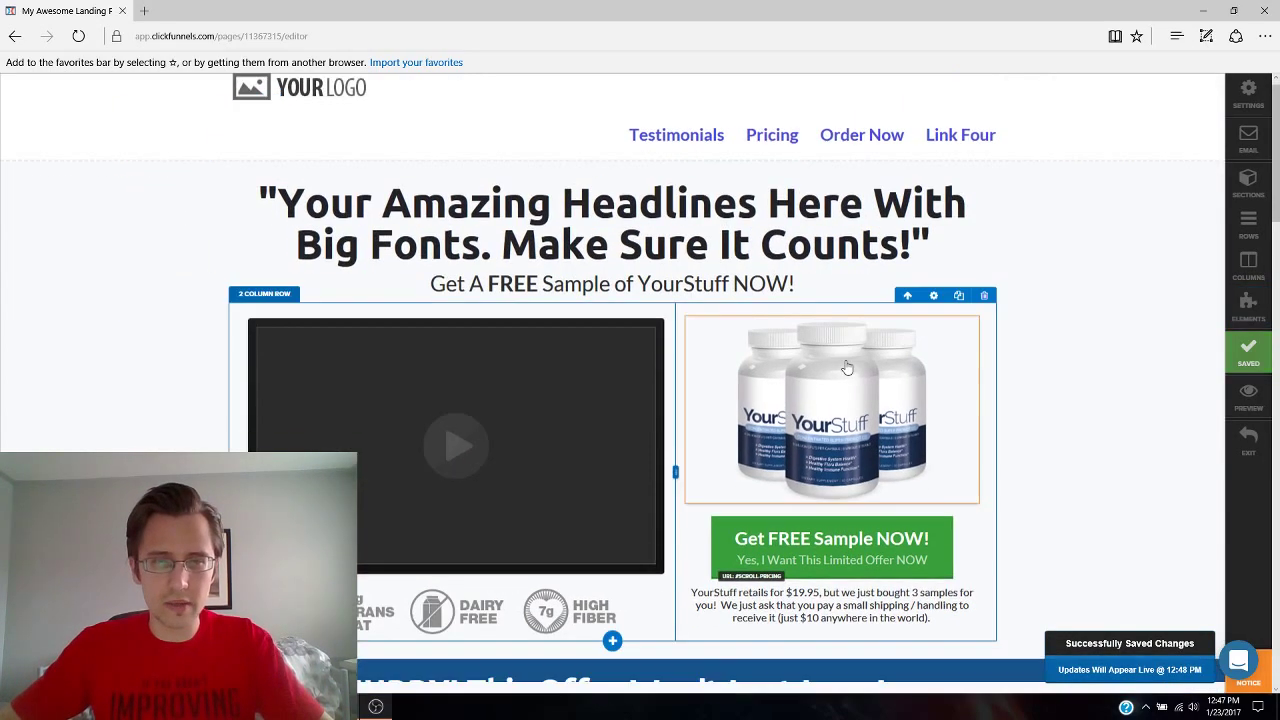
Rename the second navigation link to Sample and save.
scroll(848, 362, "down", 4)
scroll(848, 362, "down", 5)
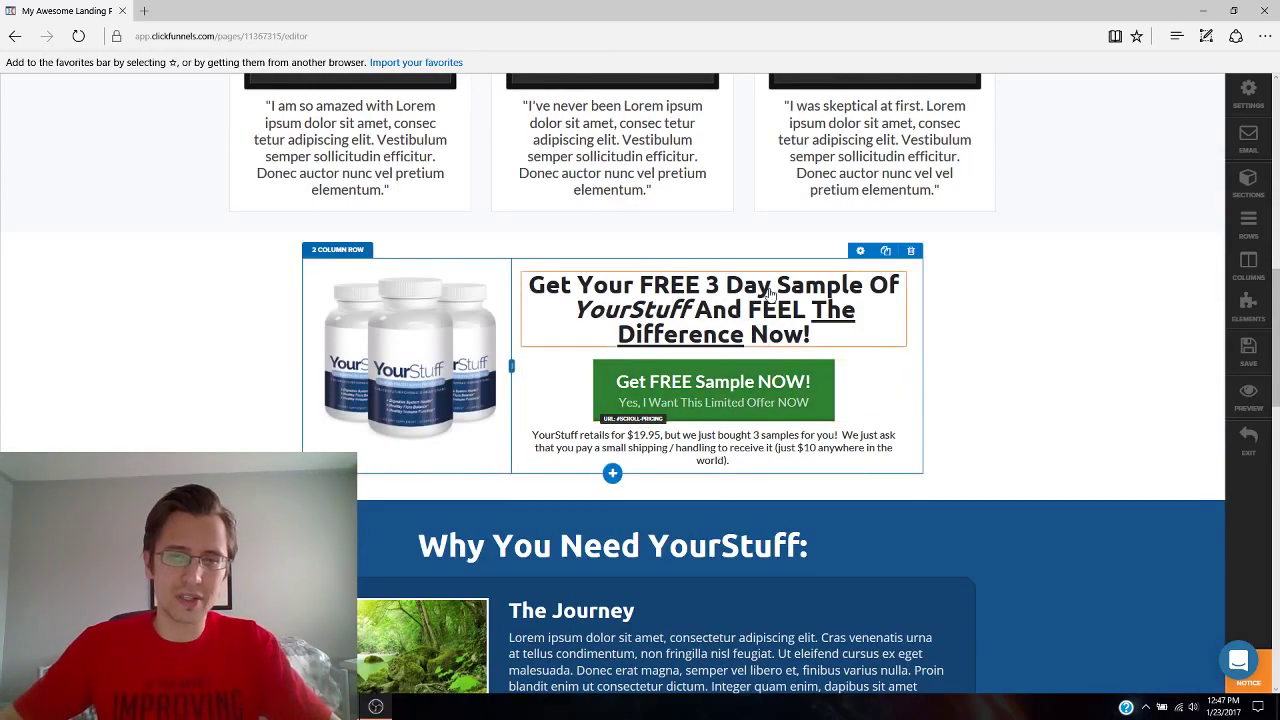
scroll(775, 363, "up", 3)
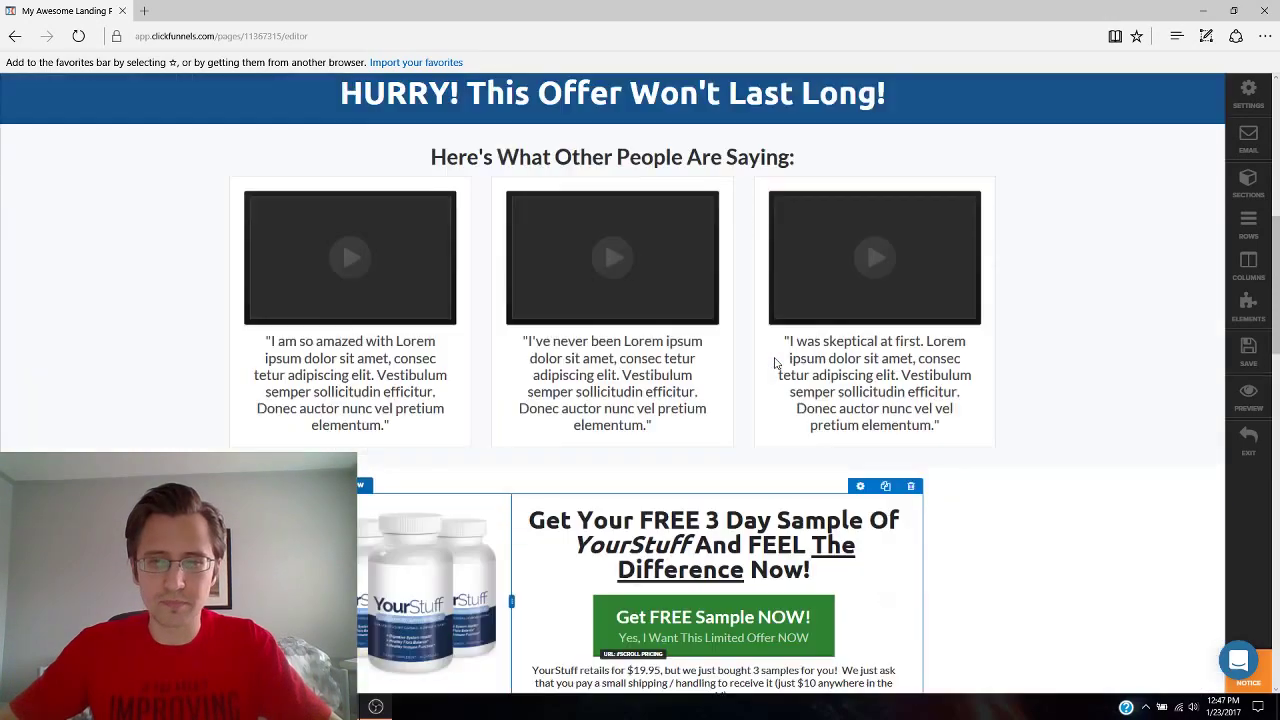
scroll(775, 363, "up", 8)
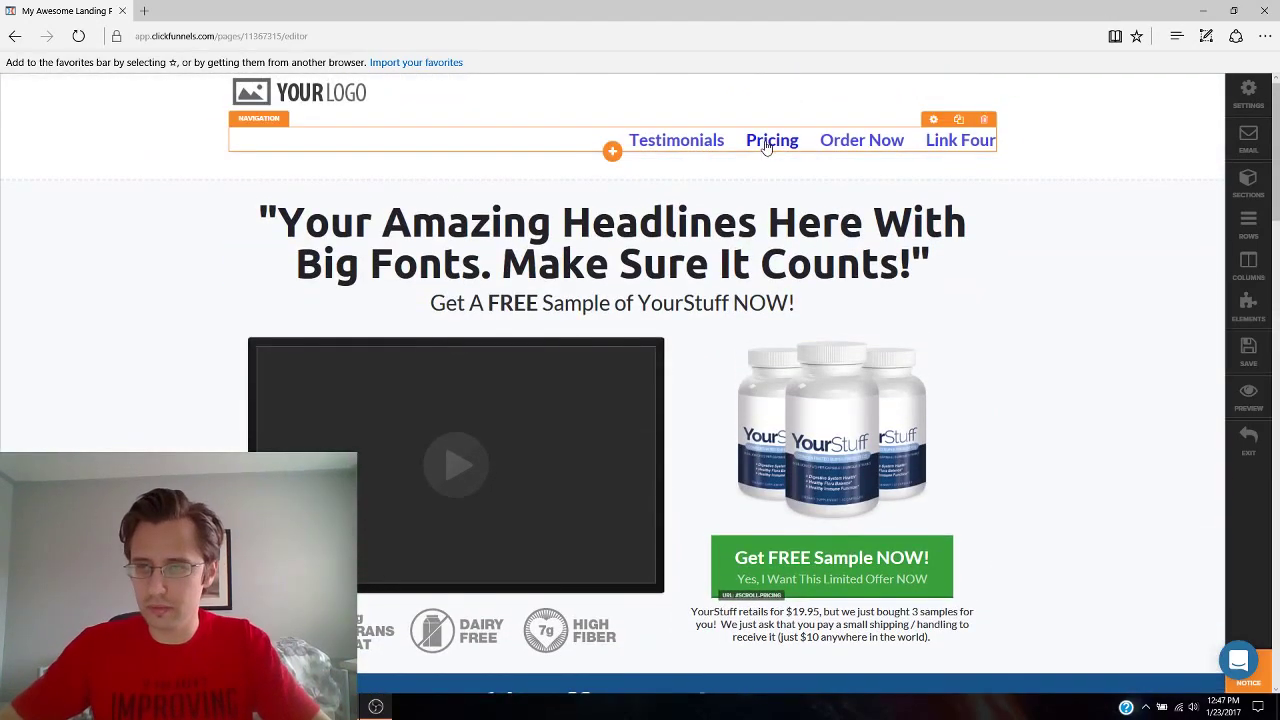
left_click(766, 147)
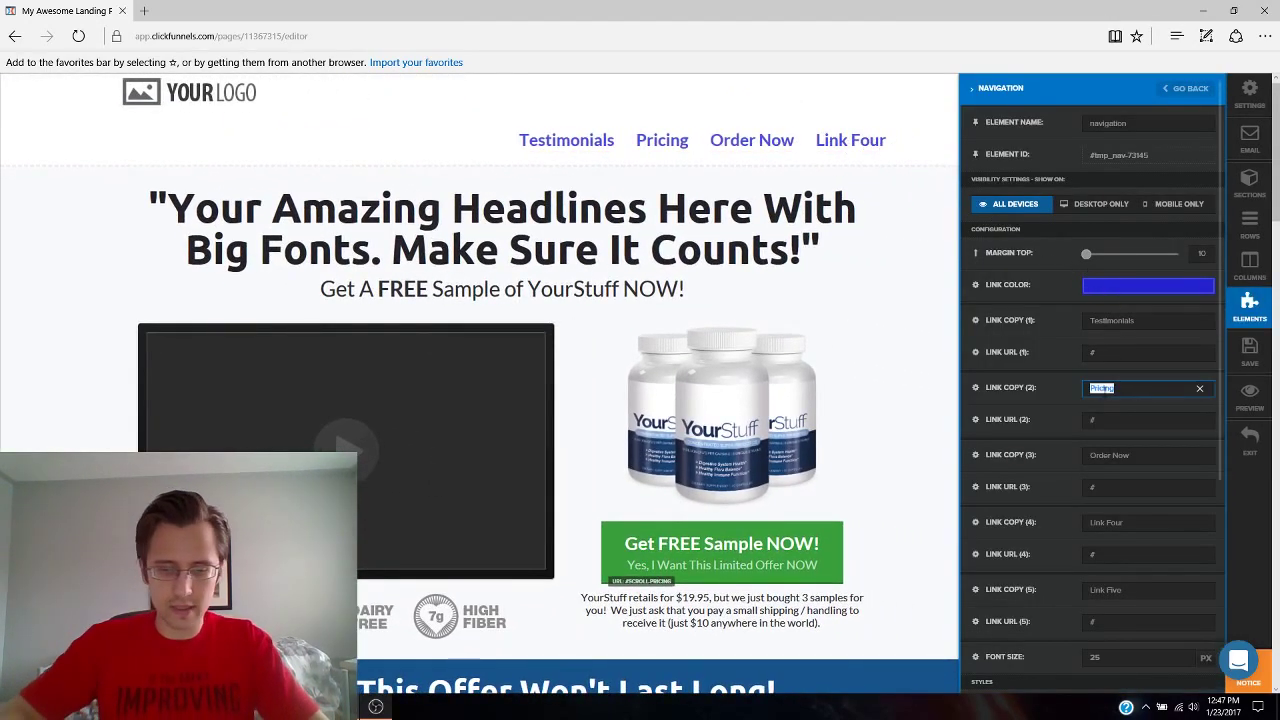
type("Sample")
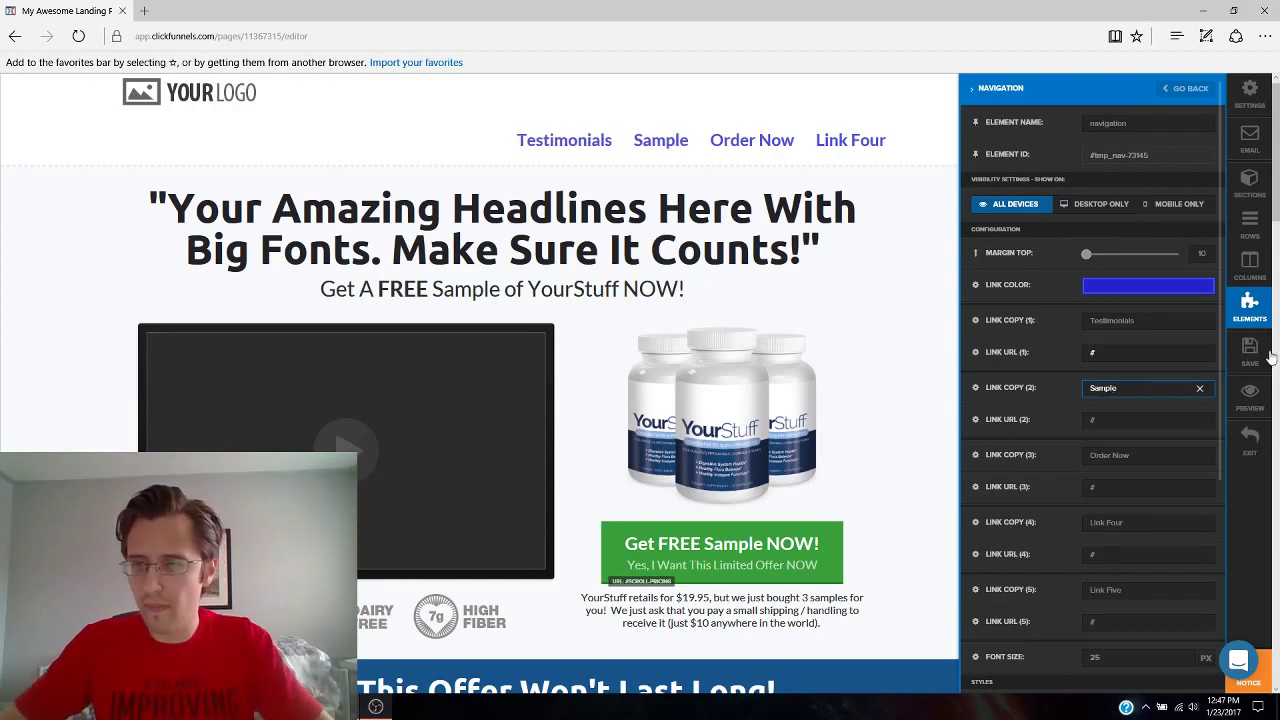
left_click(1266, 356)
scroll(750, 305, "down", 10)
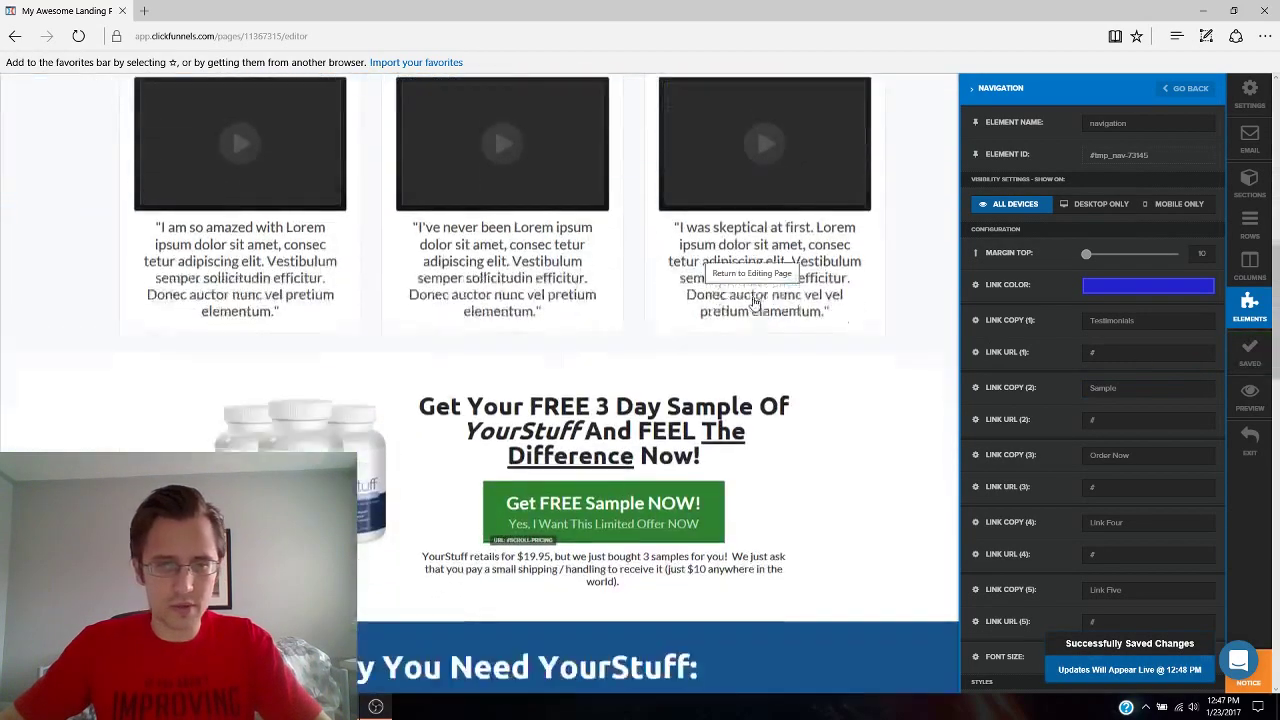
scroll(755, 303, "down", 3)
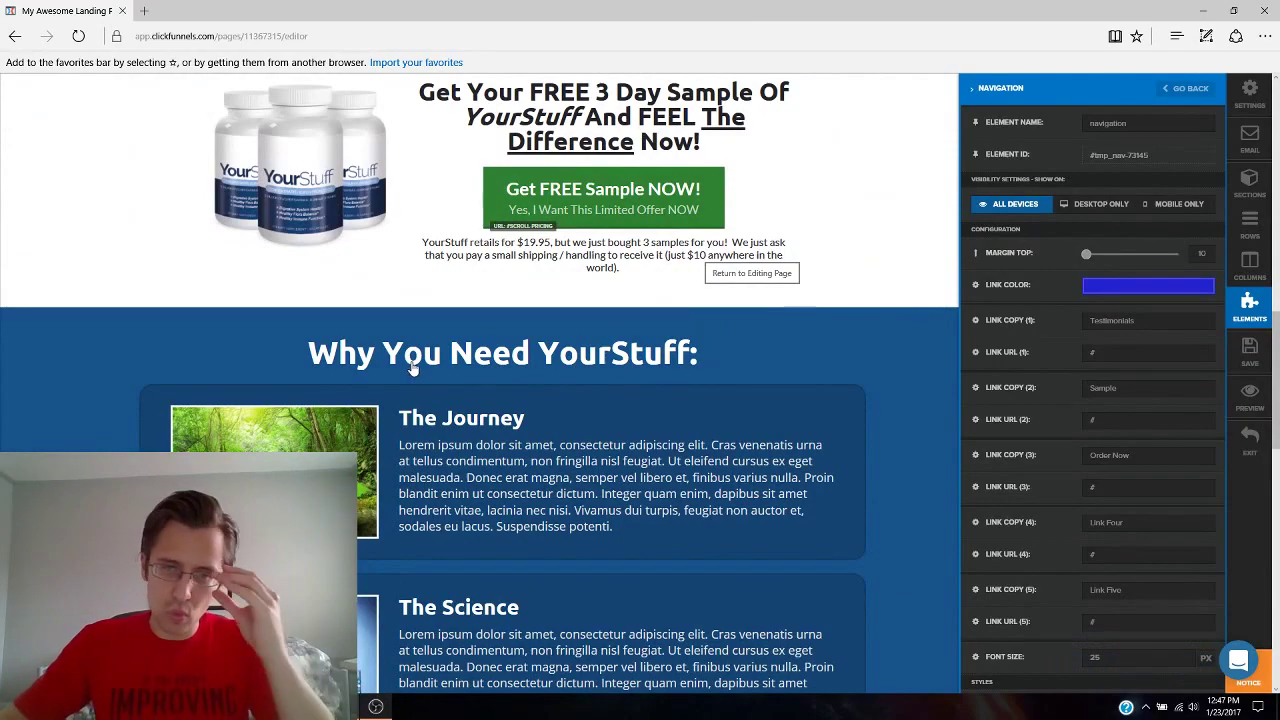
scroll(670, 365, "up", 15)
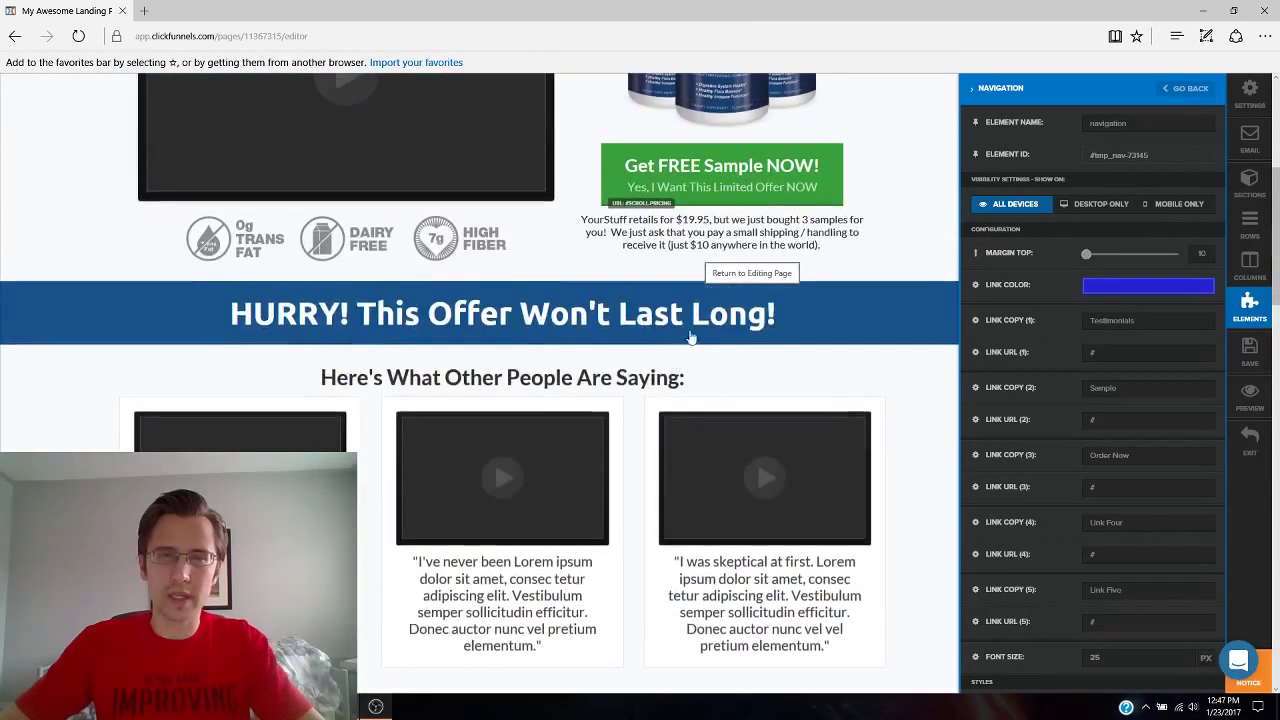
Replace the third link's Order Now text with Why Need it?
left_click(743, 160)
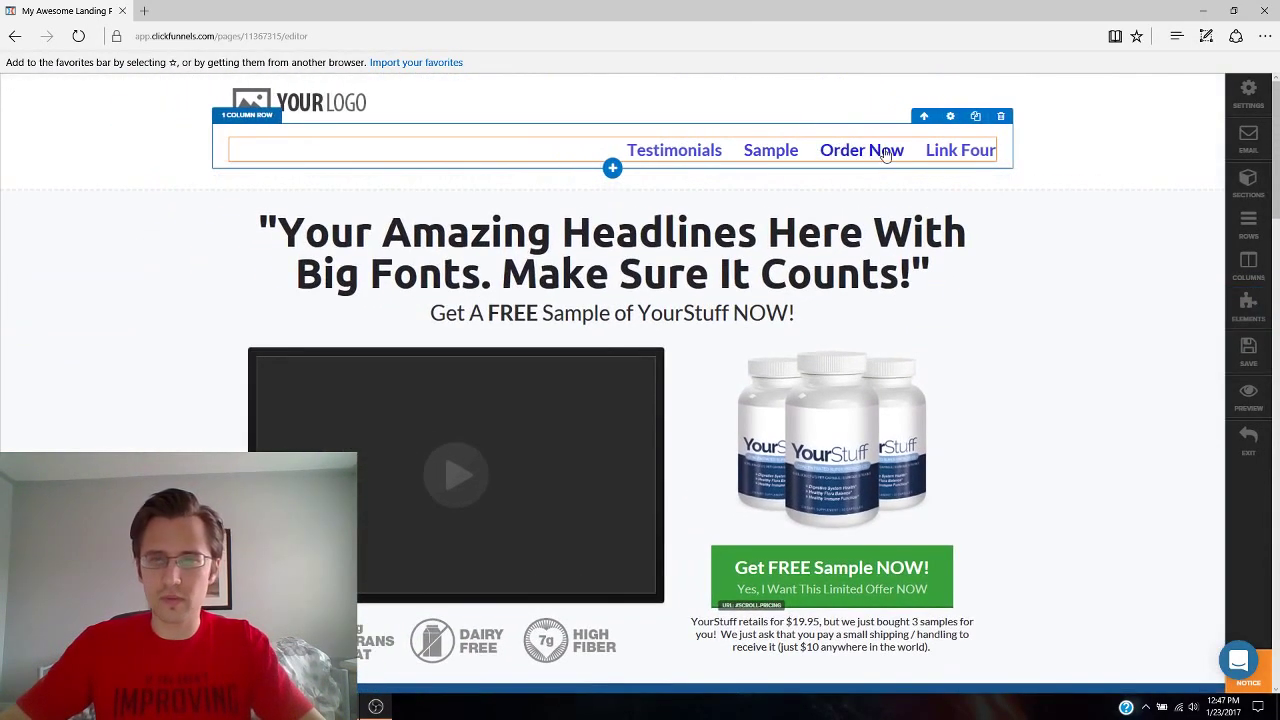
left_click(885, 158)
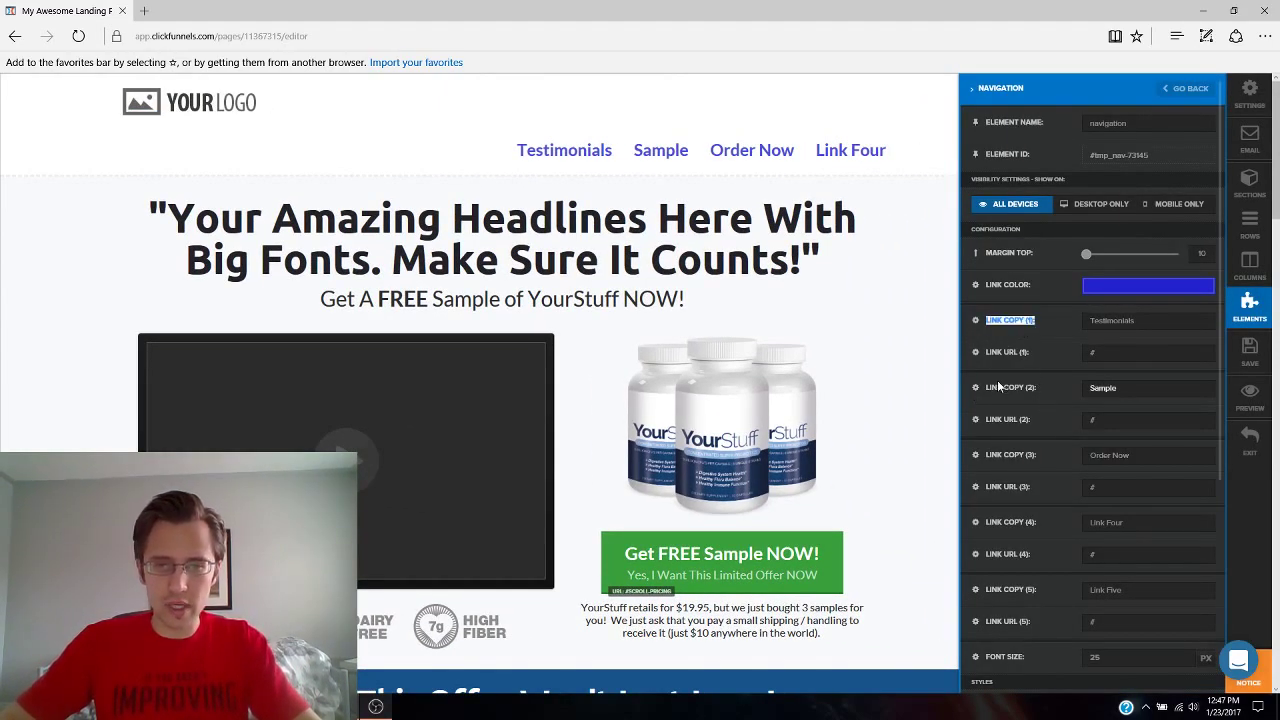
triple_click(992, 455)
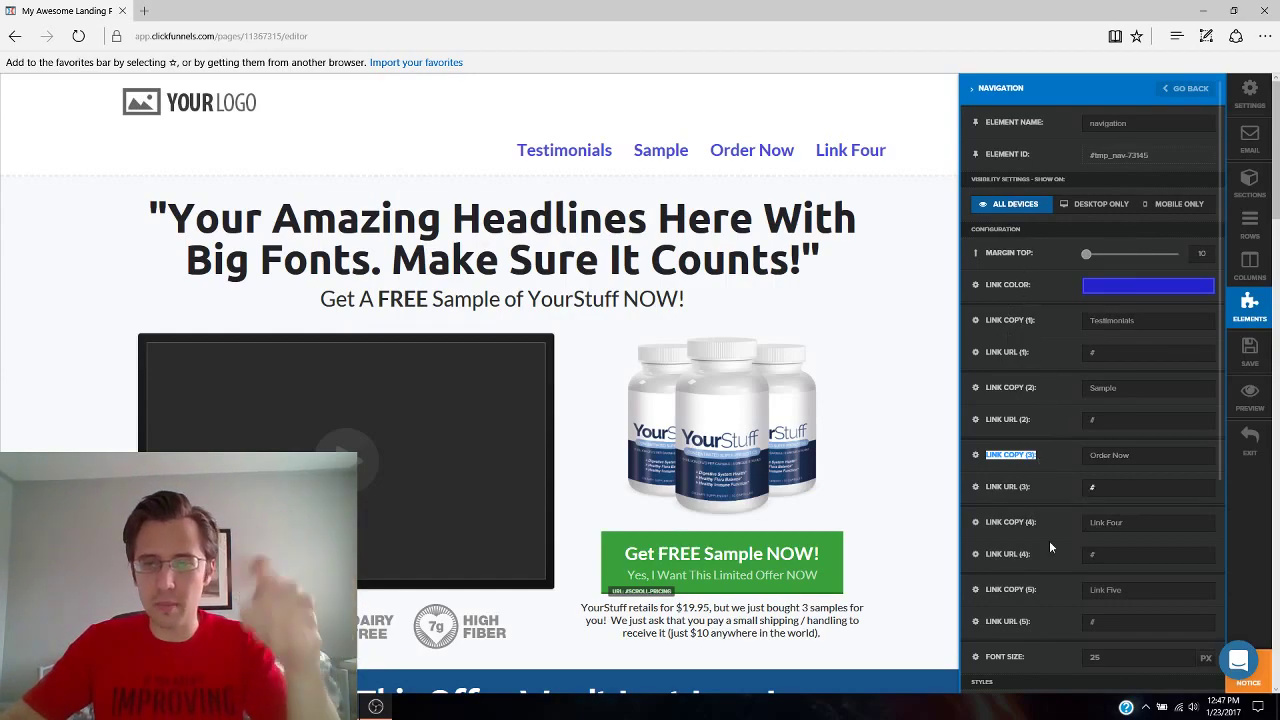
double_click(1120, 455)
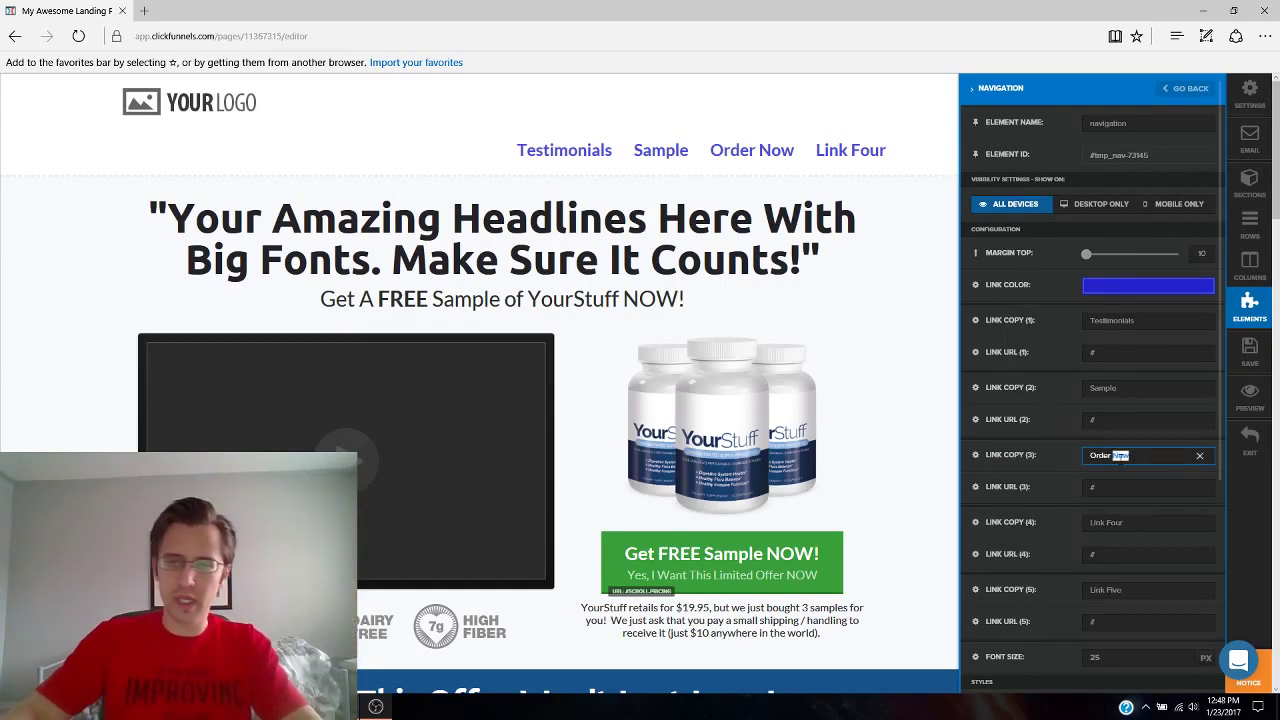
key("BackSpace")
key("BackSpace")
key("BackSpace")
key("BackSpace")
key("BackSpace")
key("BackSpace")
key("BackSpace")
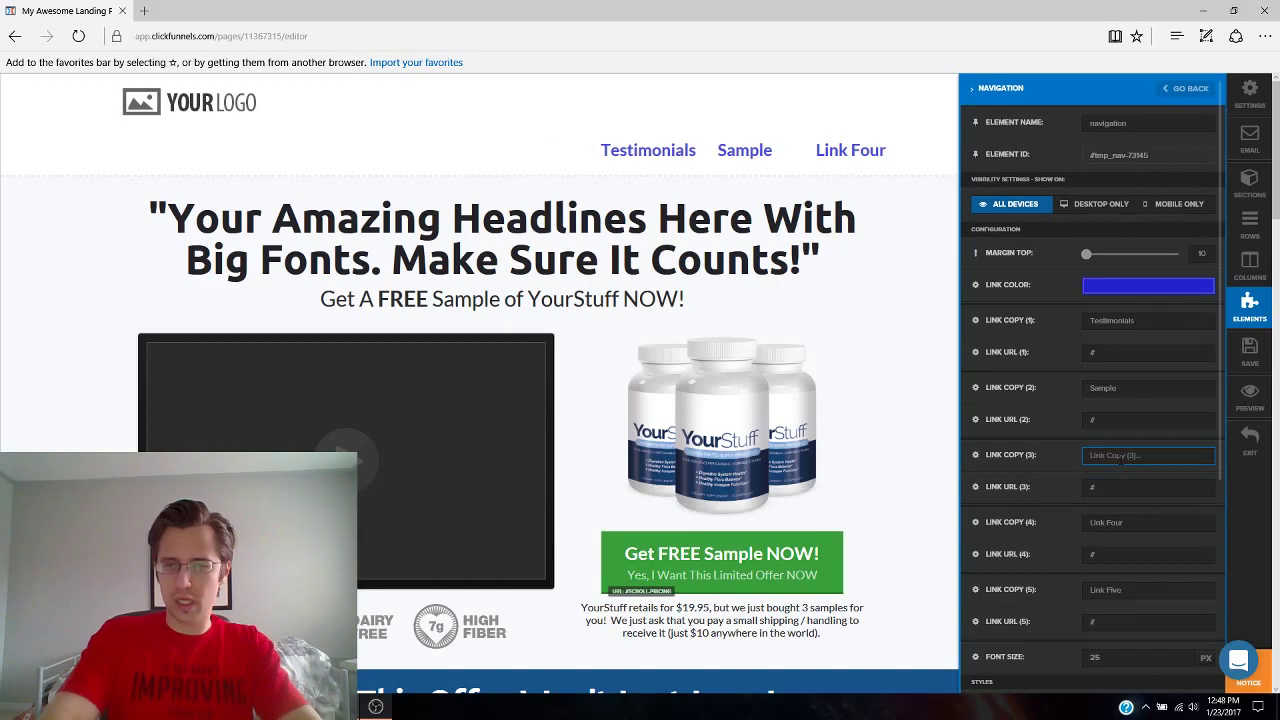
type("Why Need it?")
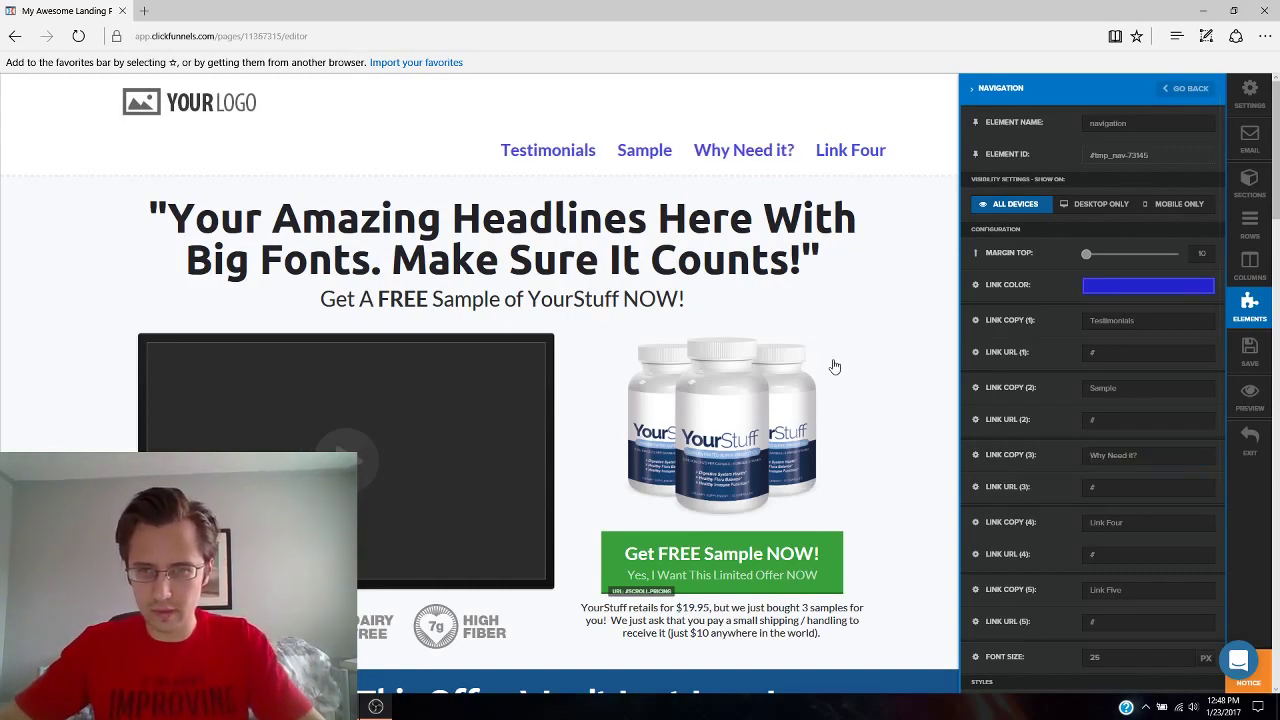
scroll(900, 366, "down", 12)
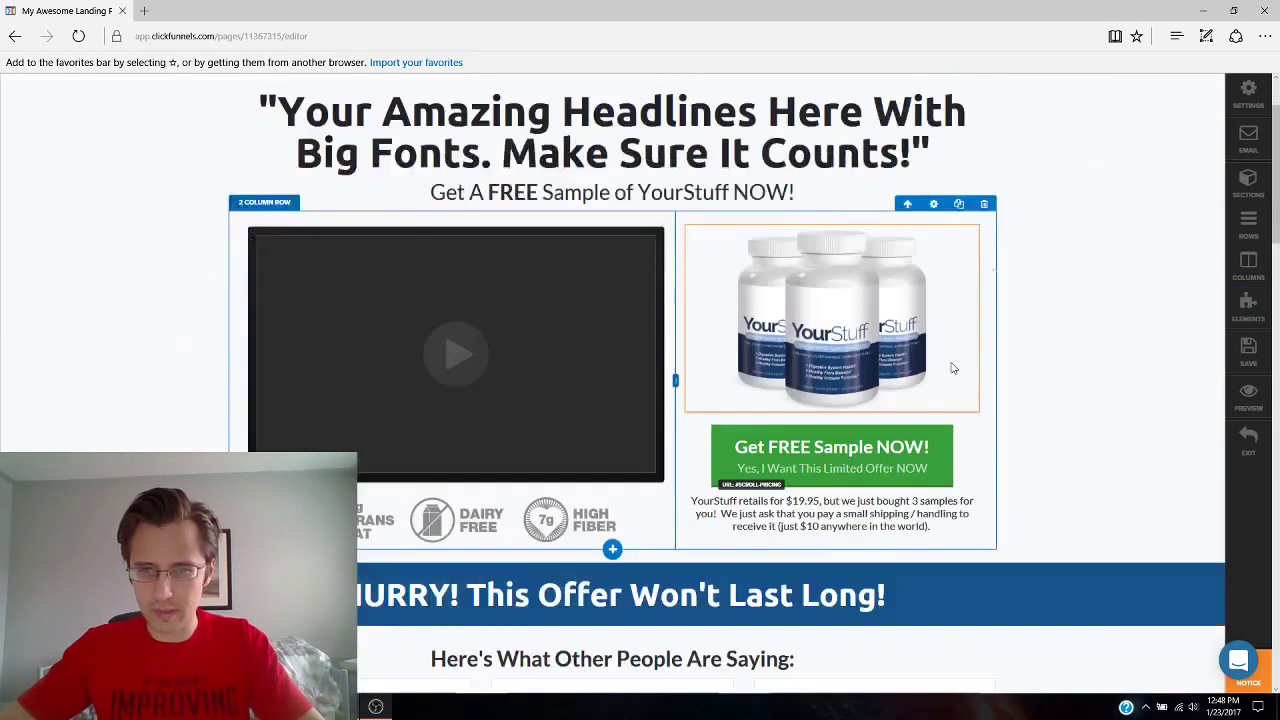
scroll(942, 360, "down", 8)
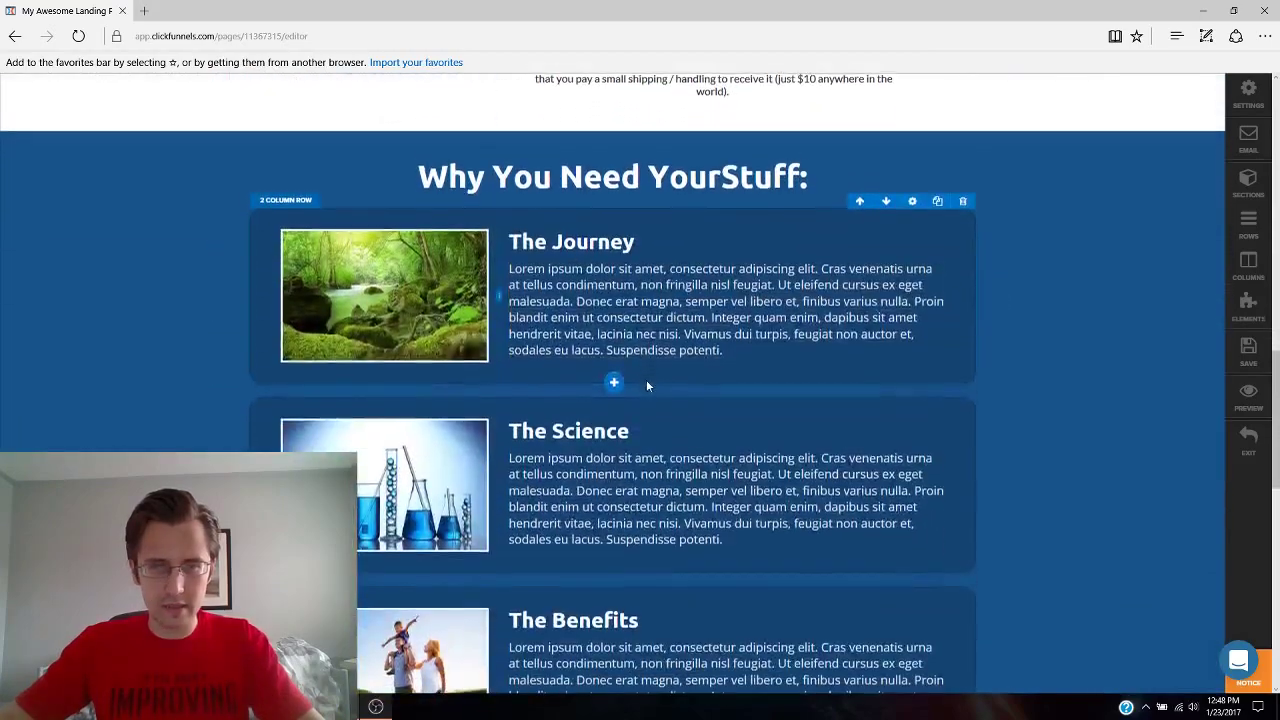
scroll(658, 375, "down", 3)
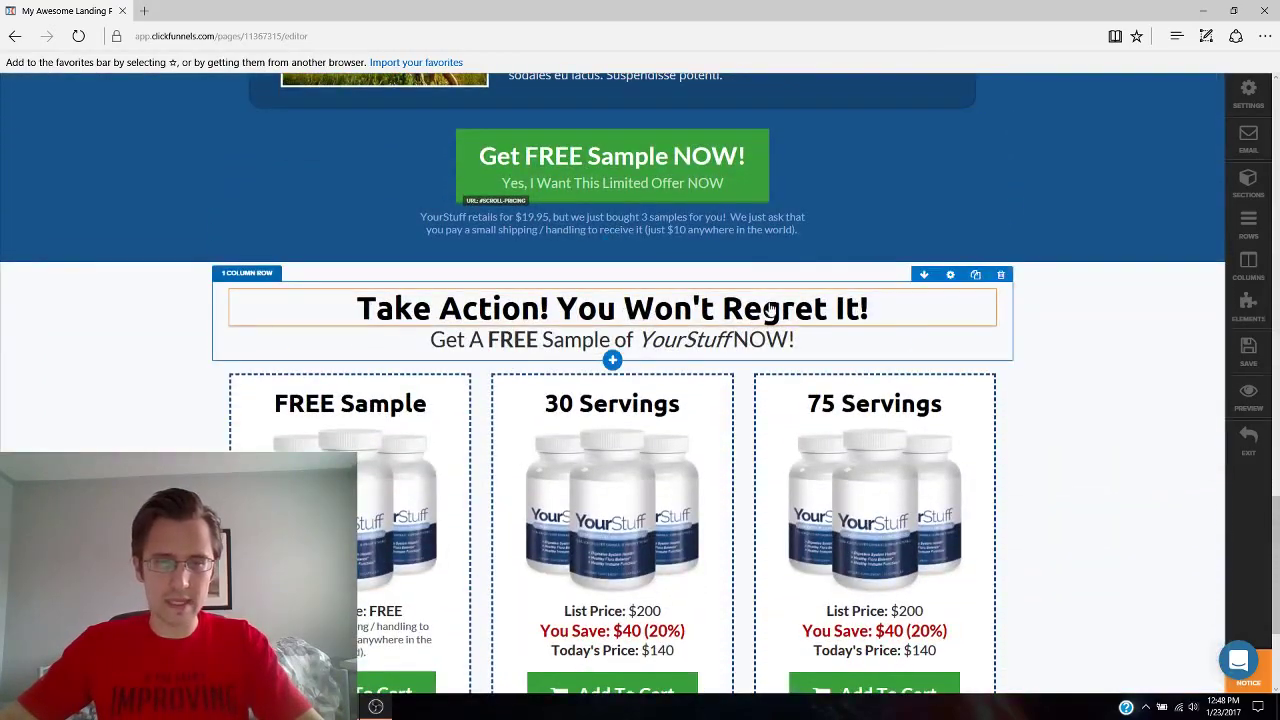
scroll(654, 366, "down", 3)
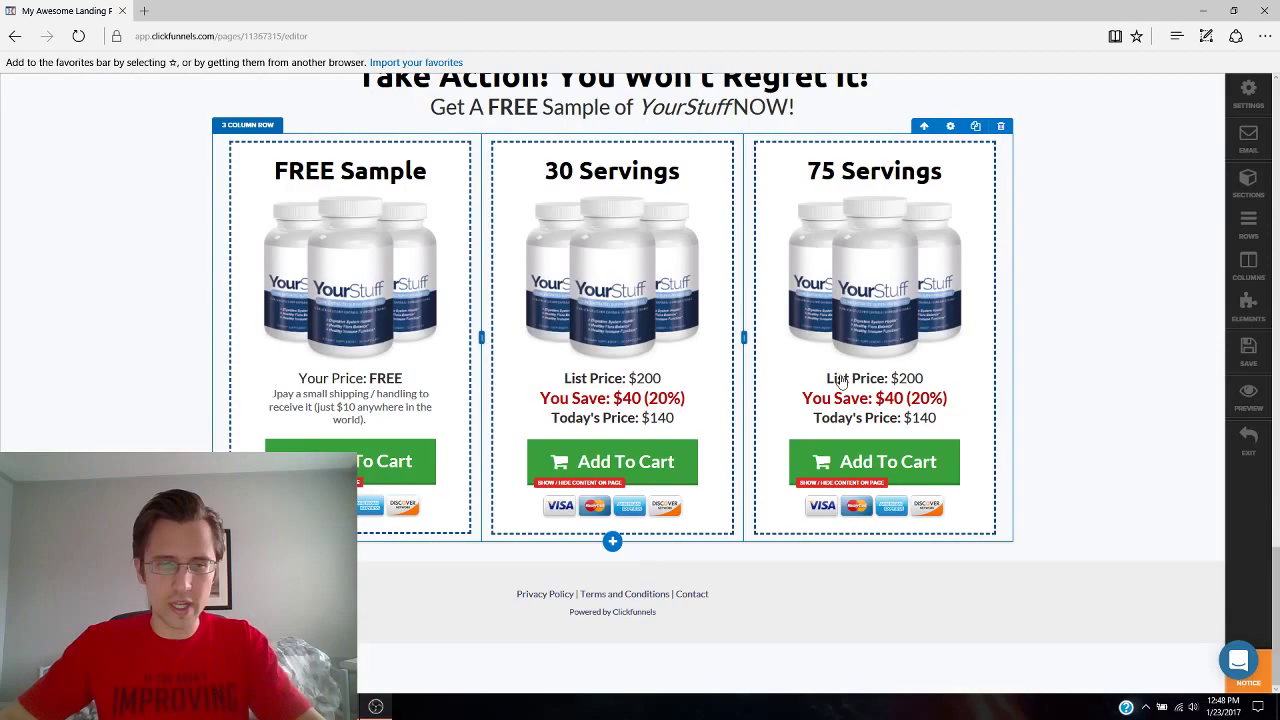
scroll(595, 300, "up", 6)
scroll(590, 290, "up", 15)
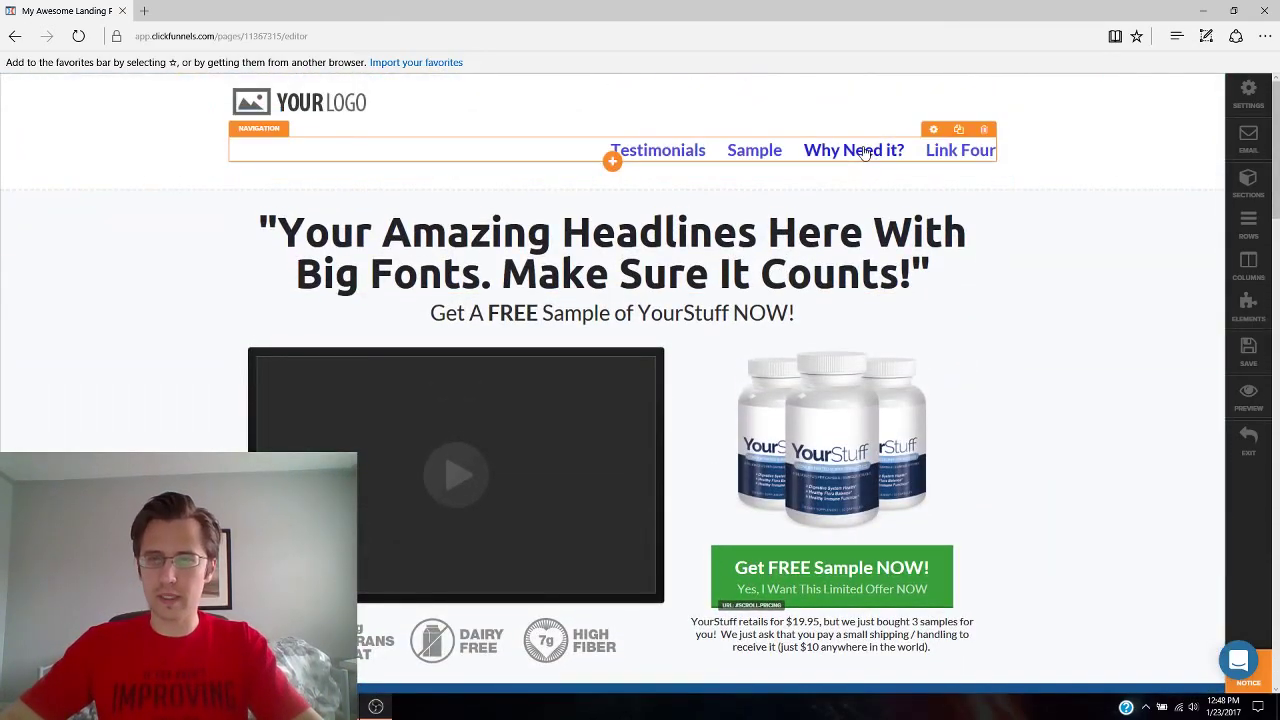
Rename the fourth link from Link Four to Pricing and save the page.
left_click(857, 150)
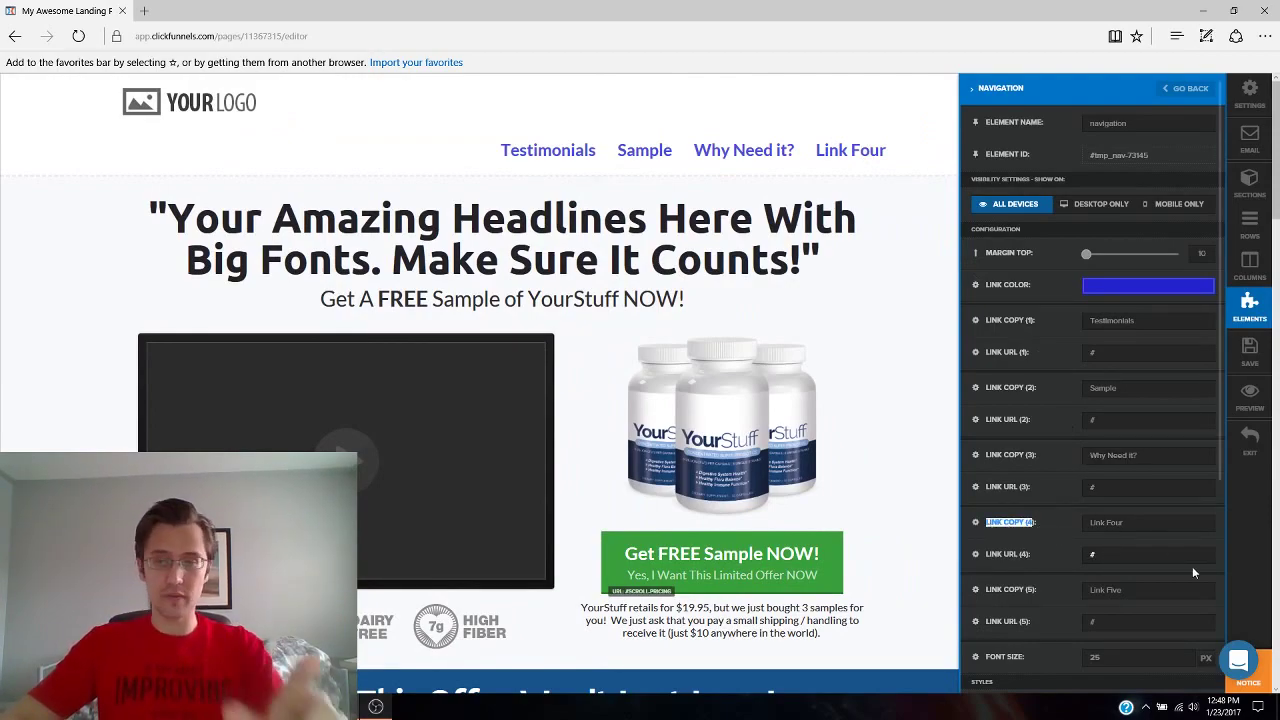
left_click(1121, 522)
type("Pricing")
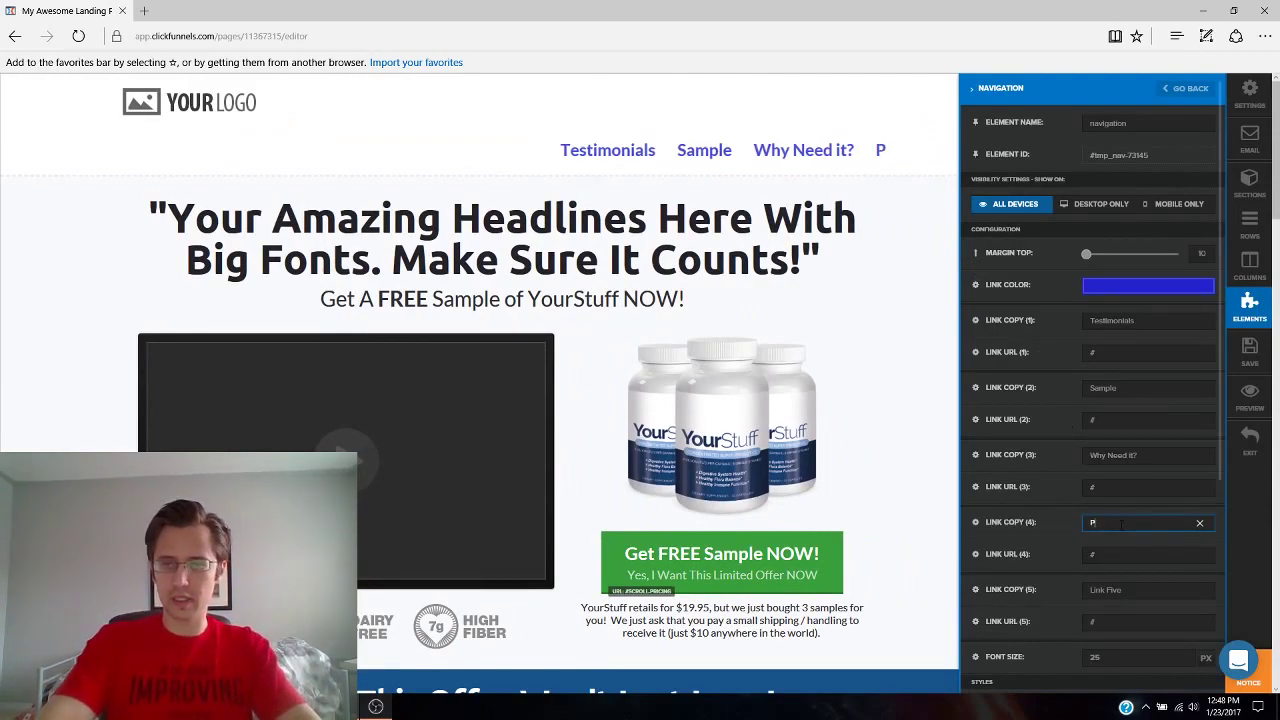
left_click(1249, 350)
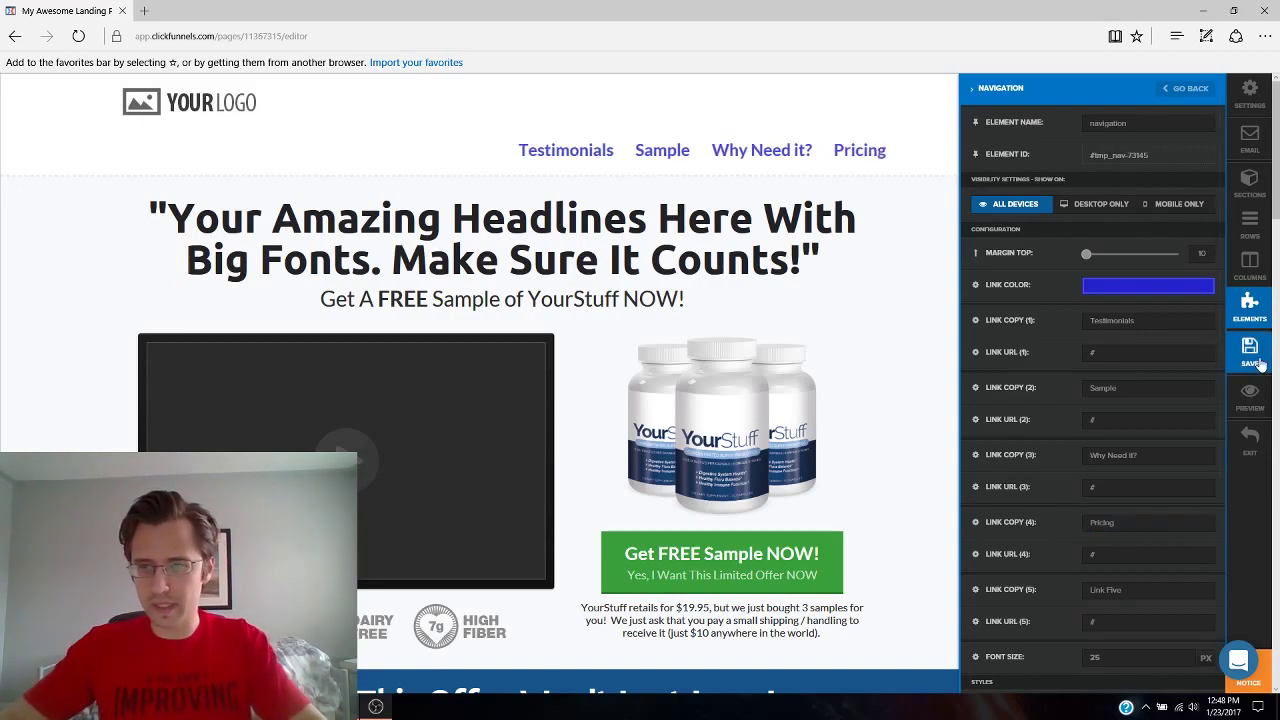
Preview the page to check the renamed nav links, then close the preview and the Navigation panel.
left_click(1251, 397)
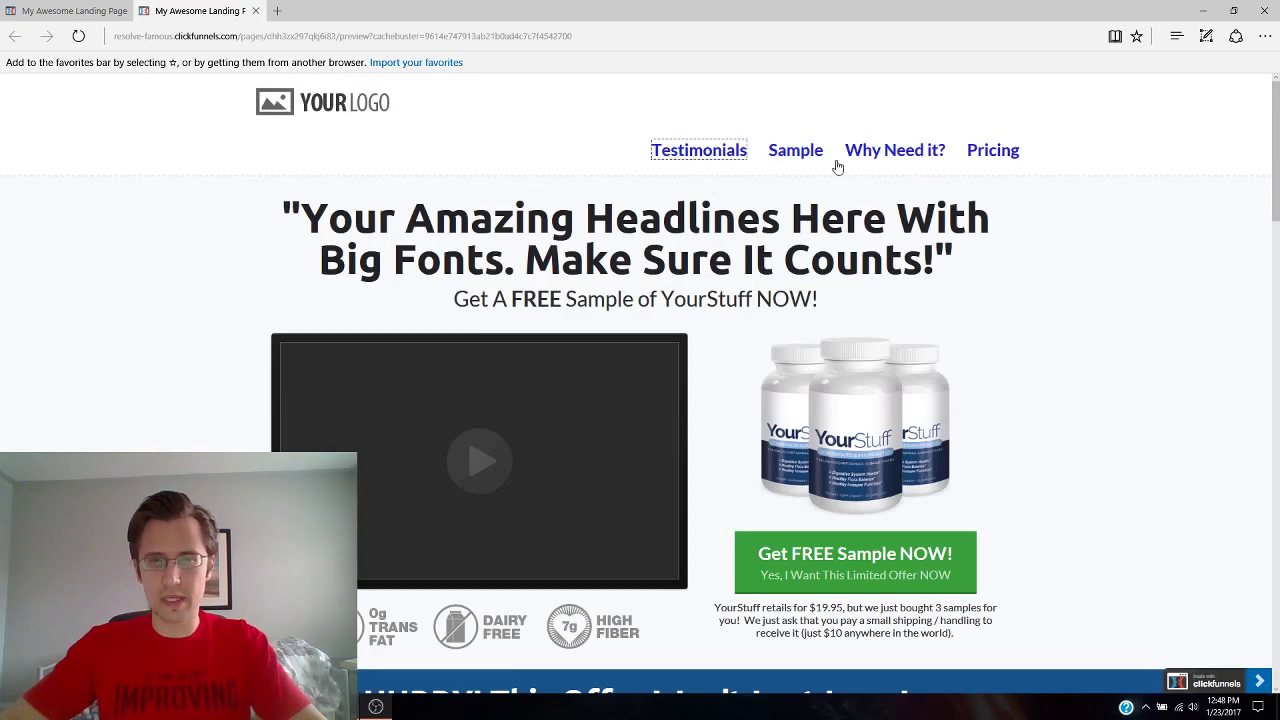
left_click(255, 11)
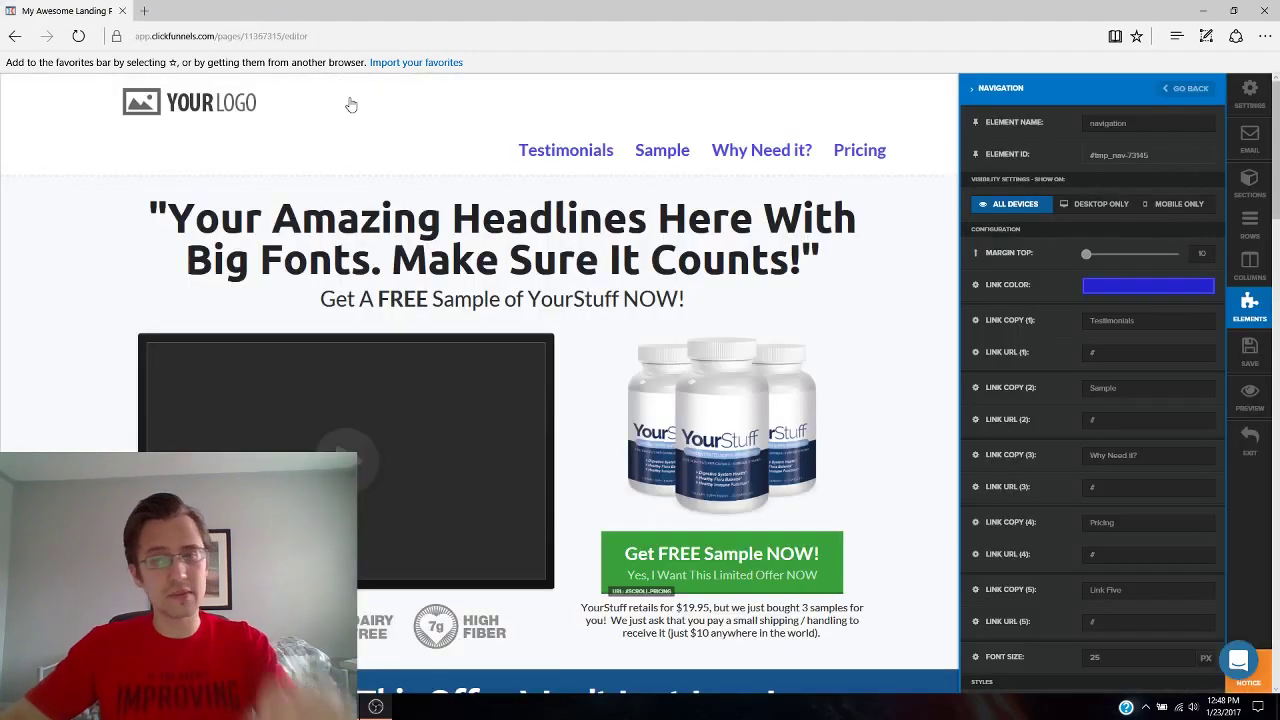
left_click(897, 264)
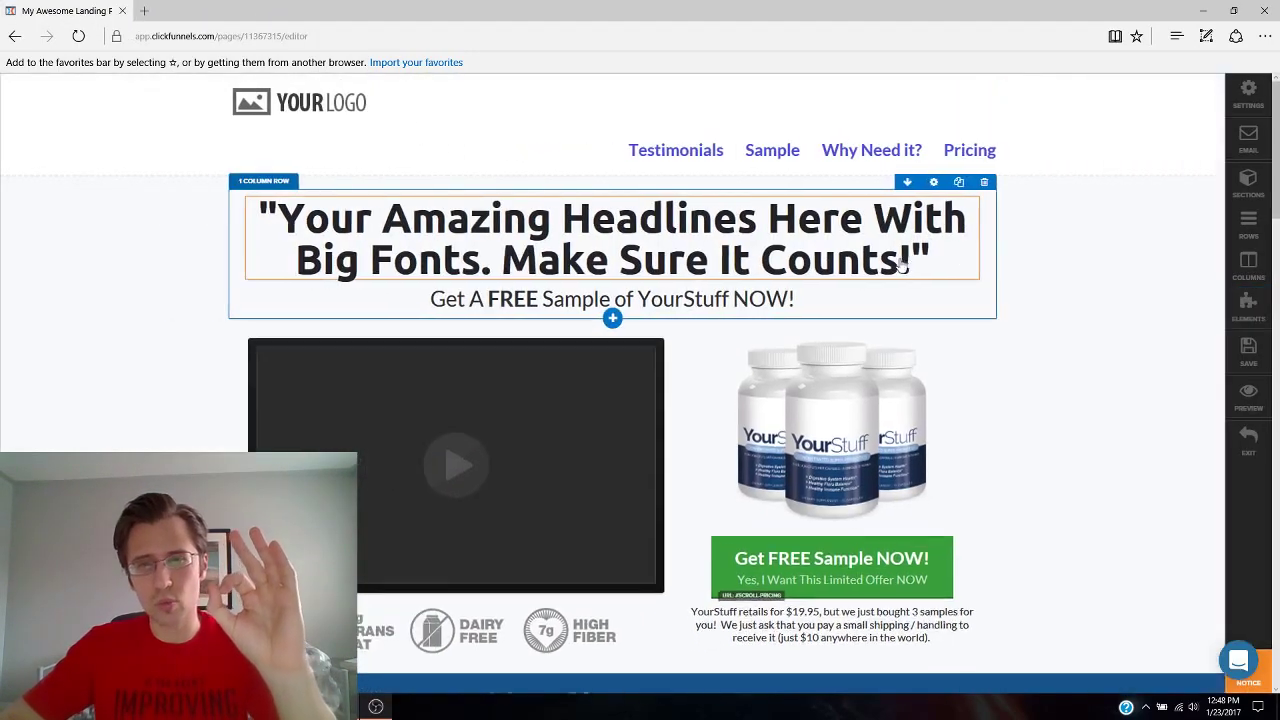
scroll(1062, 254, "down", 3)
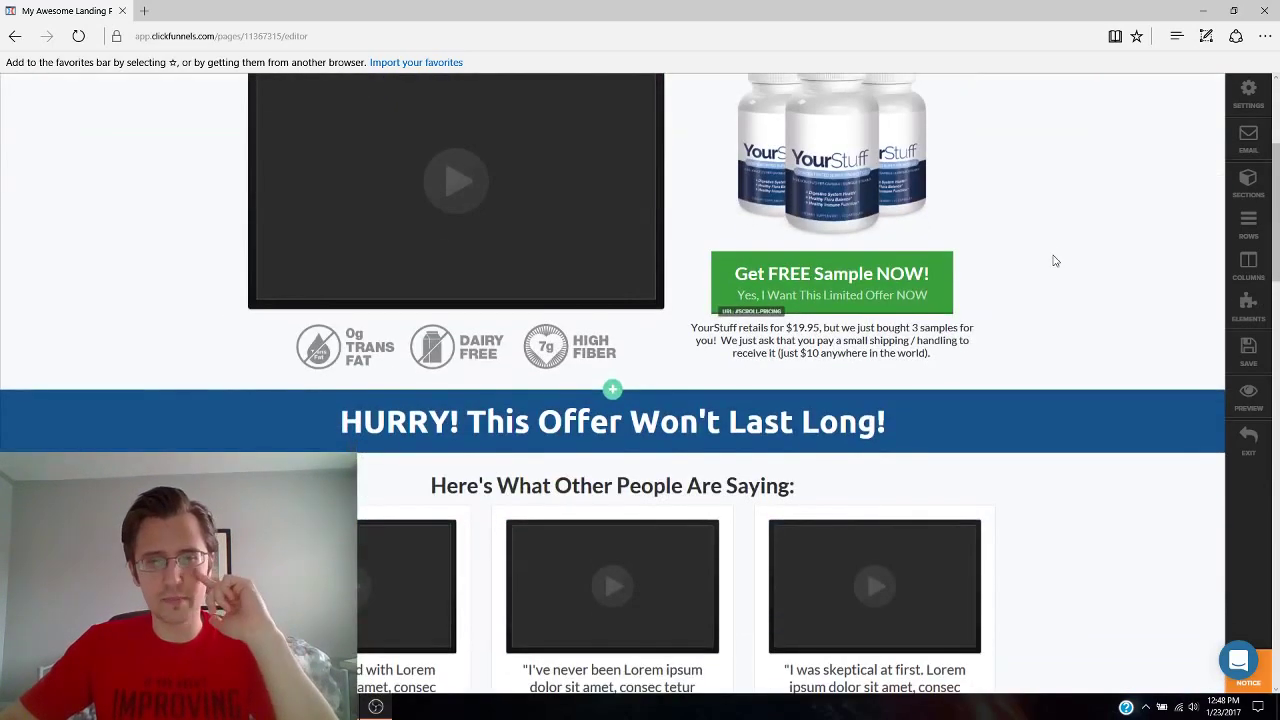
scroll(1054, 260, "down", 3)
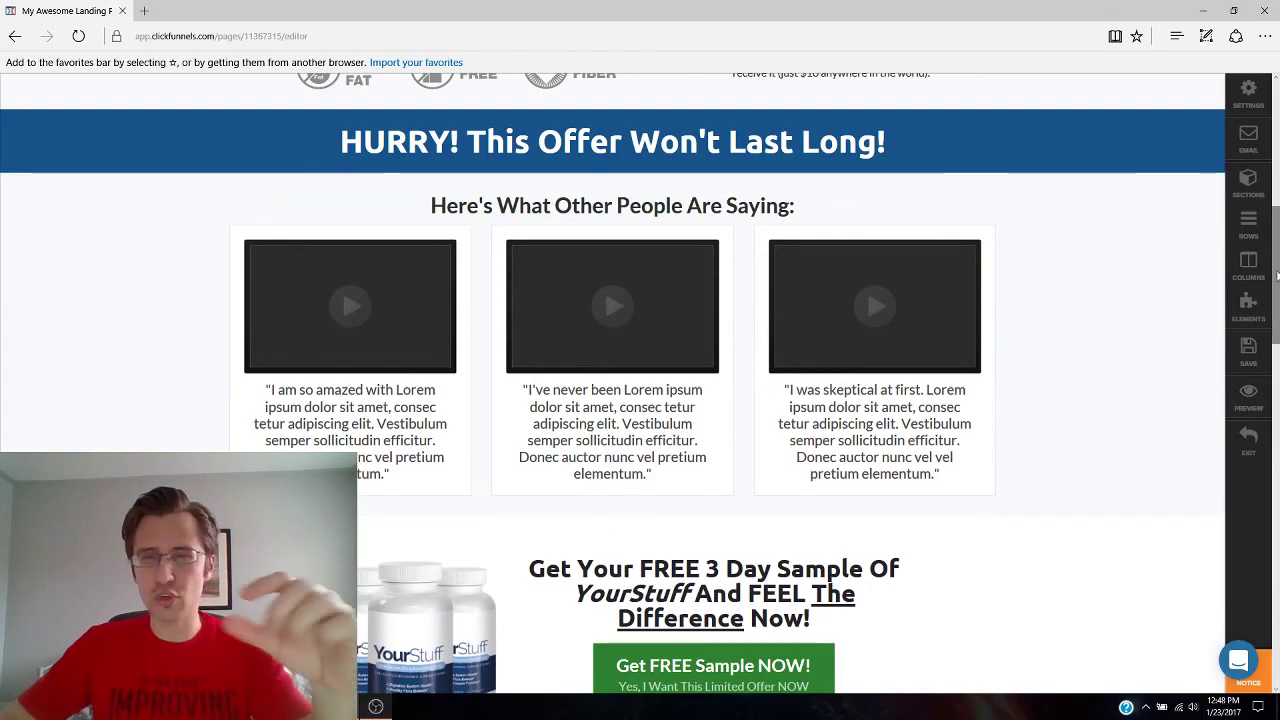
scroll(1275, 297, "down", 1)
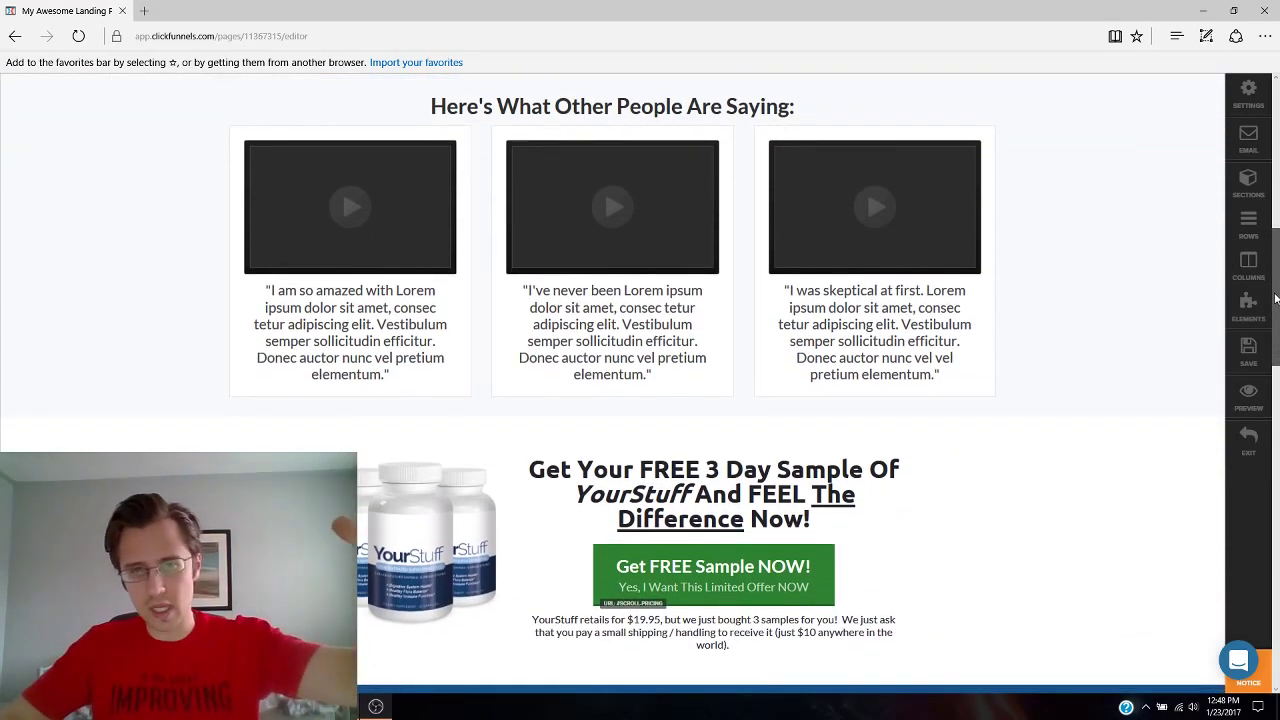
scroll(1276, 300, "down", 1)
scroll(1276, 301, "down", 3)
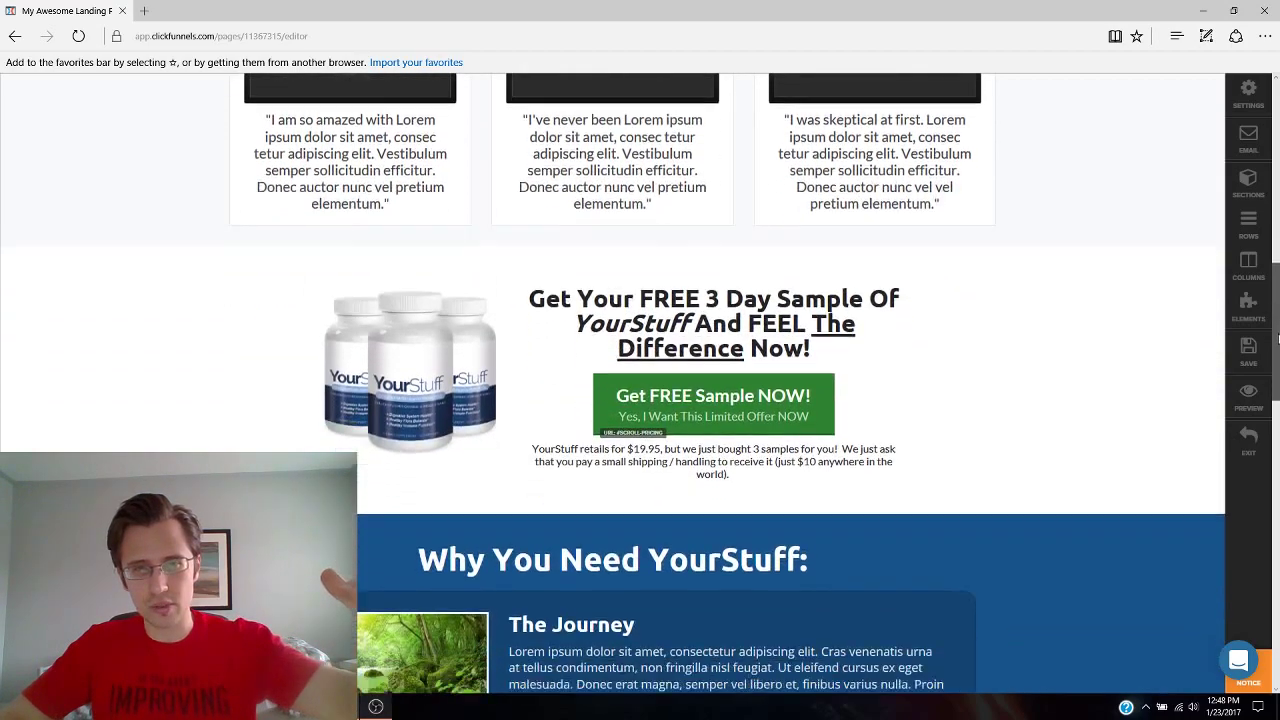
scroll(1263, 300, "up", 3)
scroll(1263, 300, "up", 1)
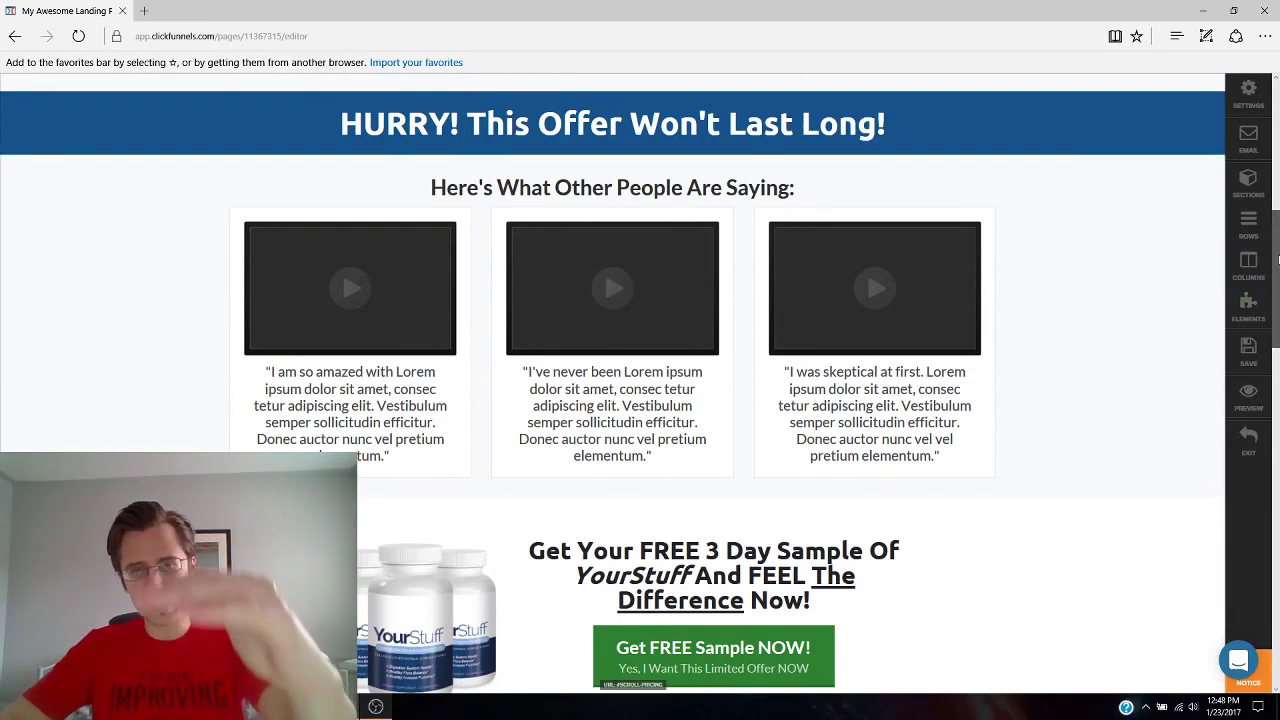
scroll(1277, 260, "down", 1)
scroll(1277, 260, "up", 1)
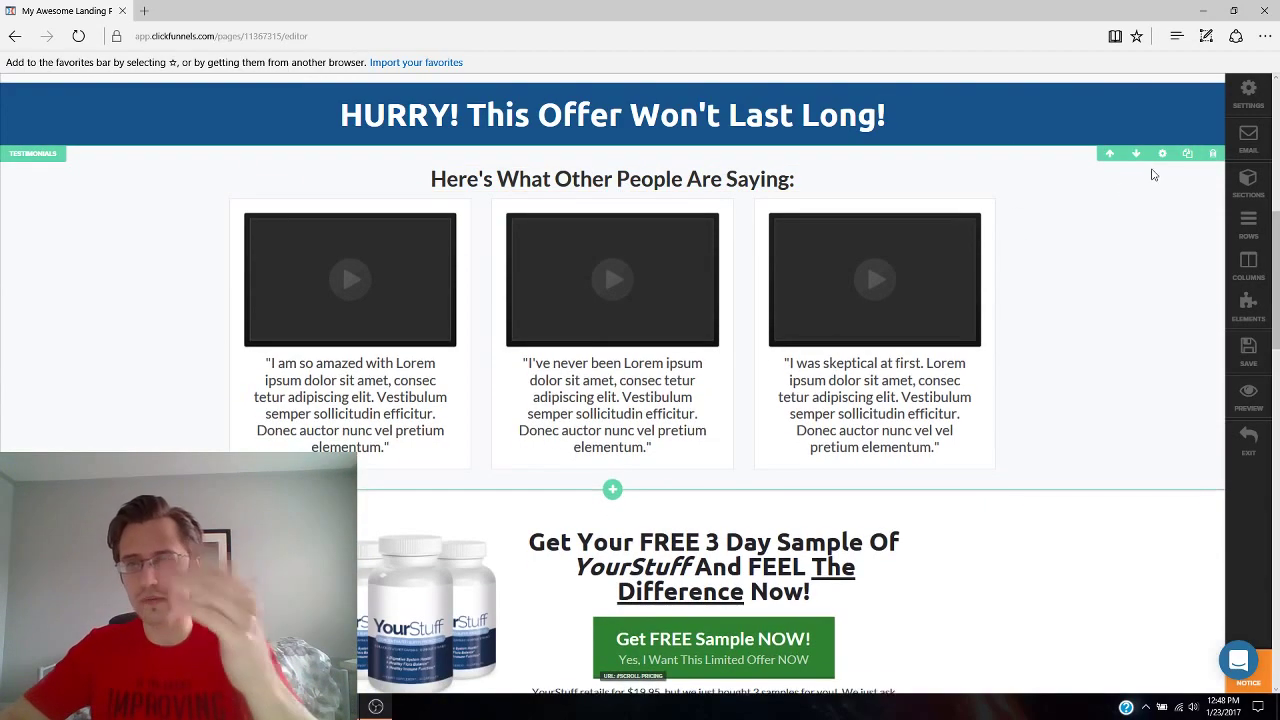
scroll(1160, 295, "up", 1)
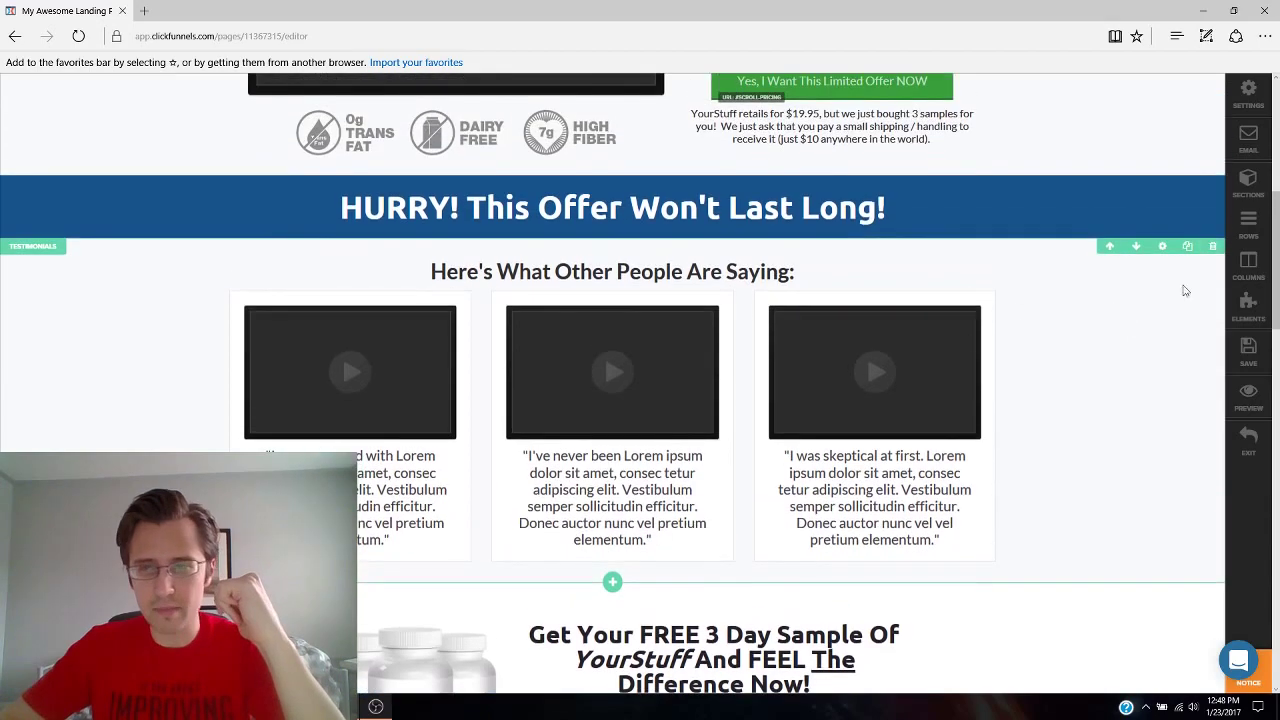
scroll(1277, 263, "down", 1)
scroll(1277, 263, "up", 1)
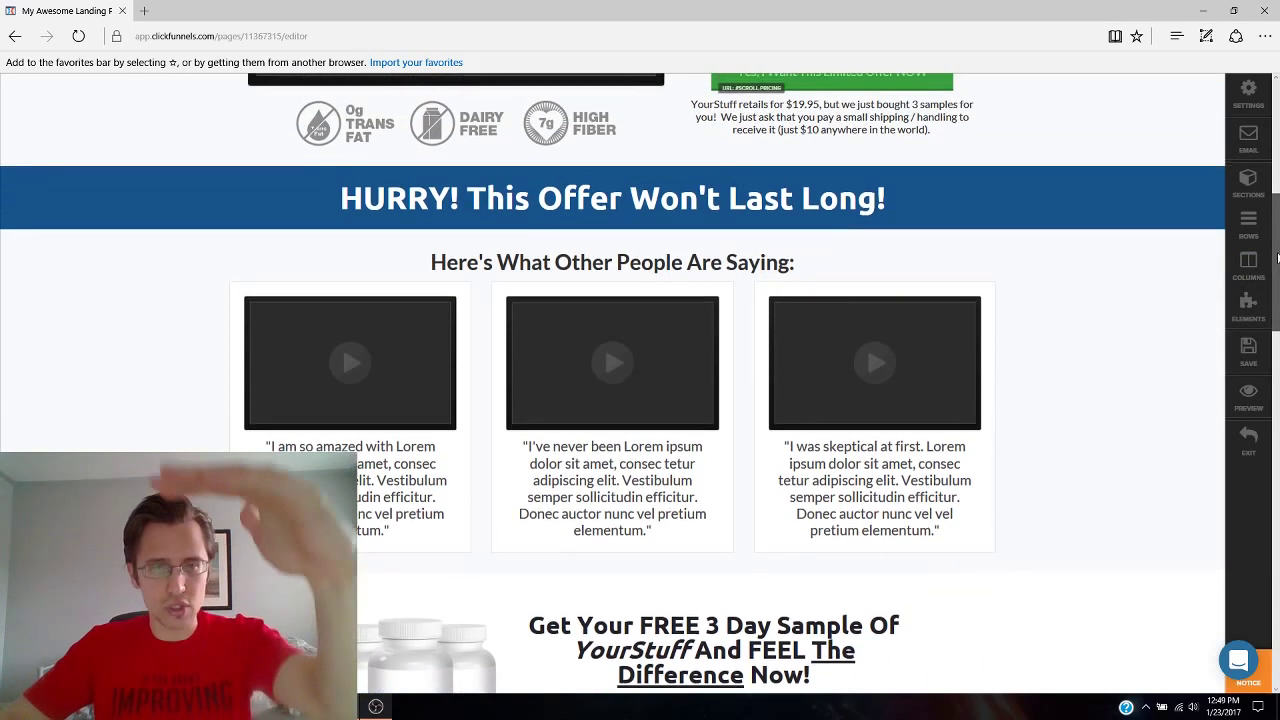
scroll(1275, 280, "down", 2)
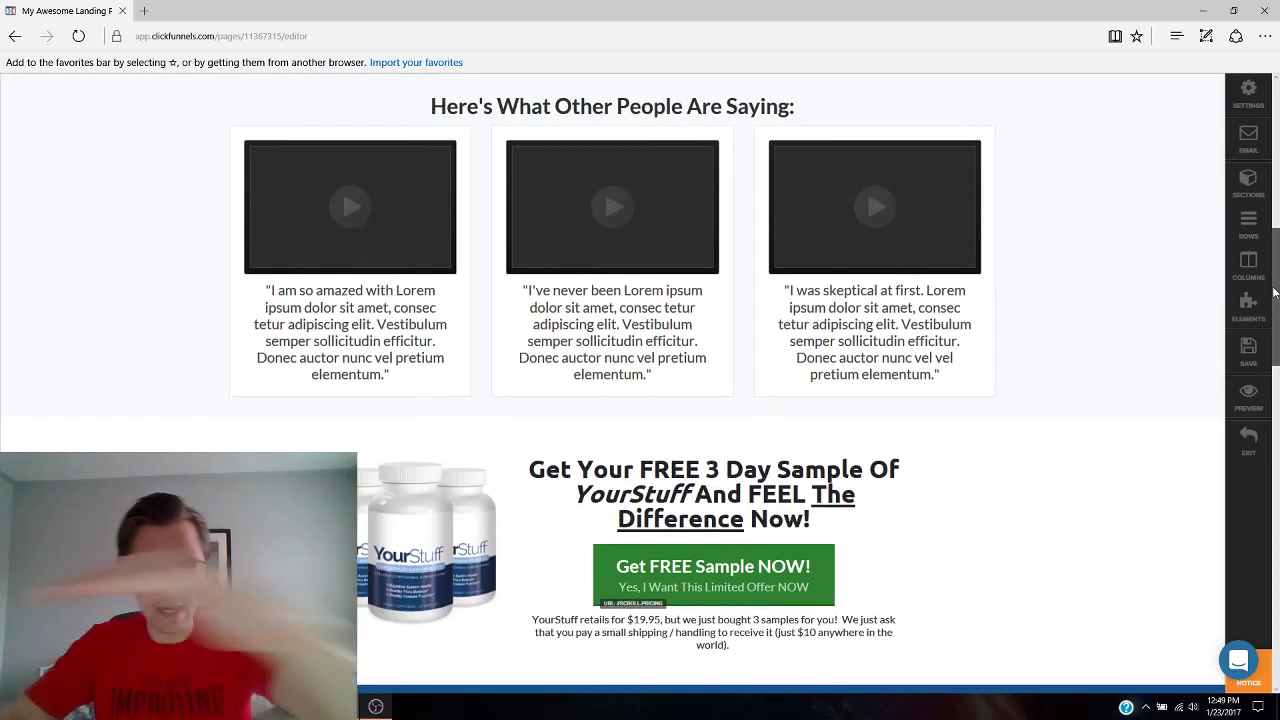
scroll(1275, 292, "up", 1)
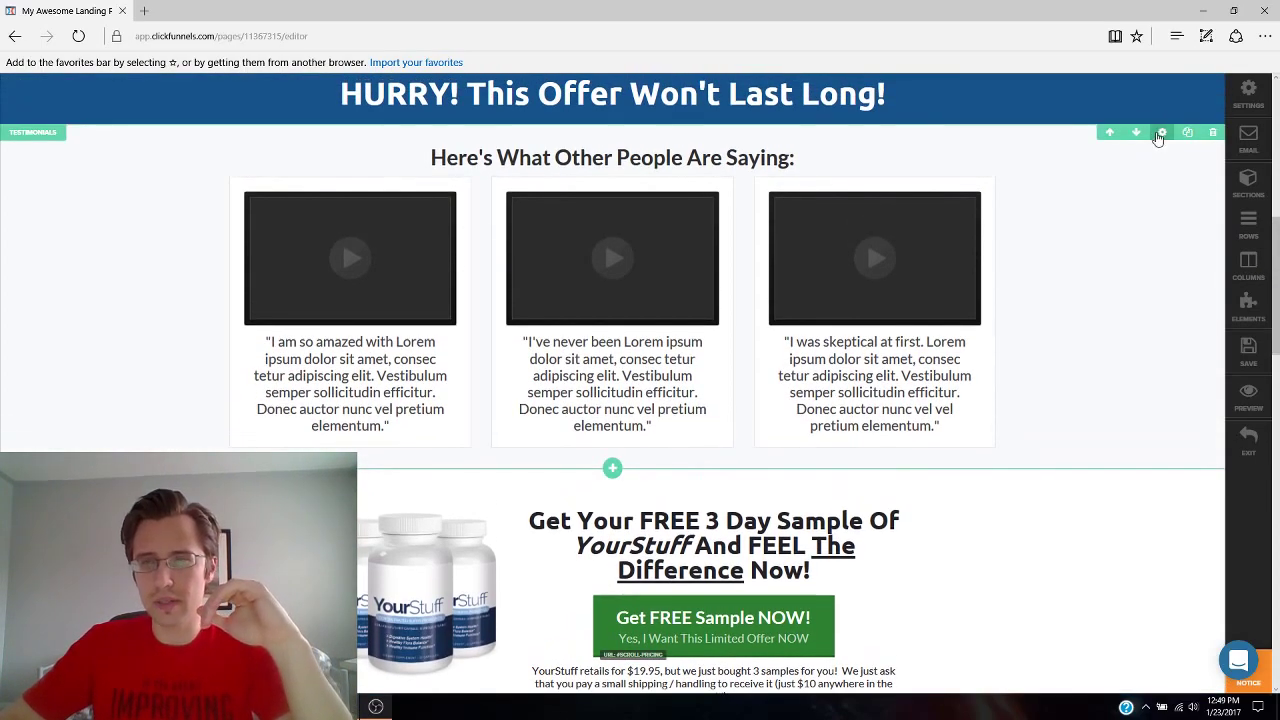
Copy the testimonials section's ID, #section-82670, from its section settings.
left_click(1160, 134)
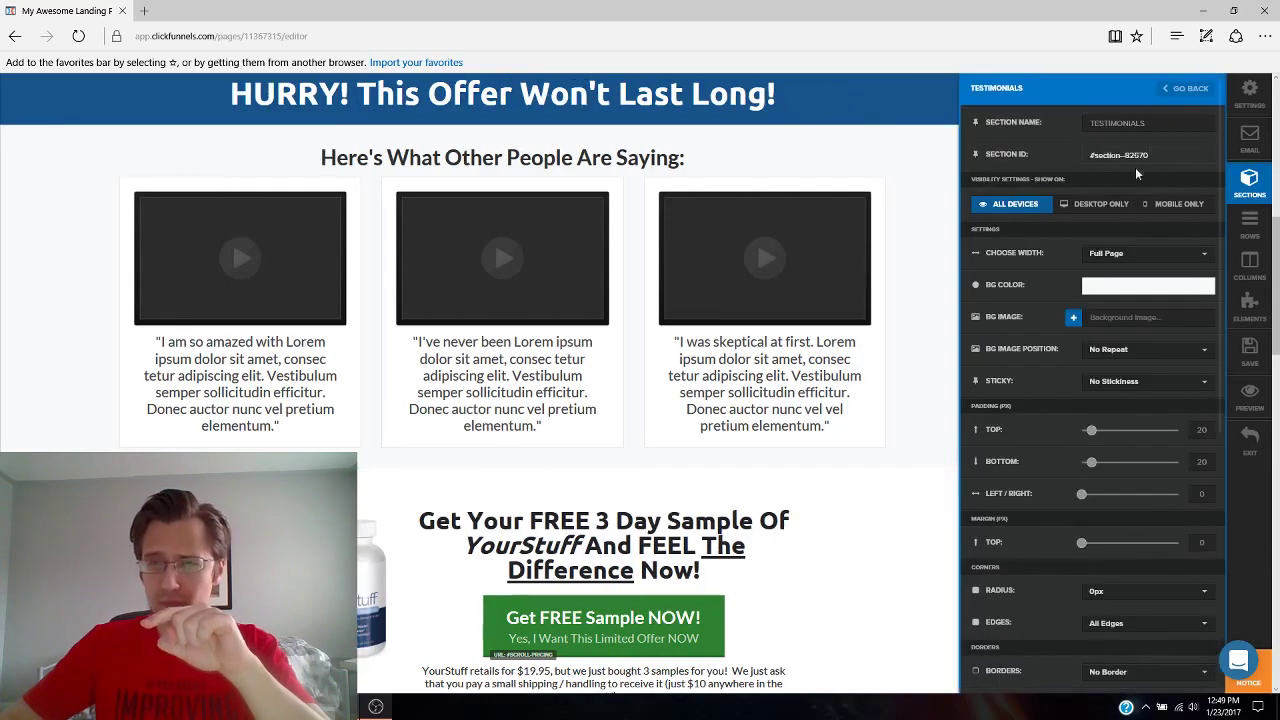
double_click(1117, 122)
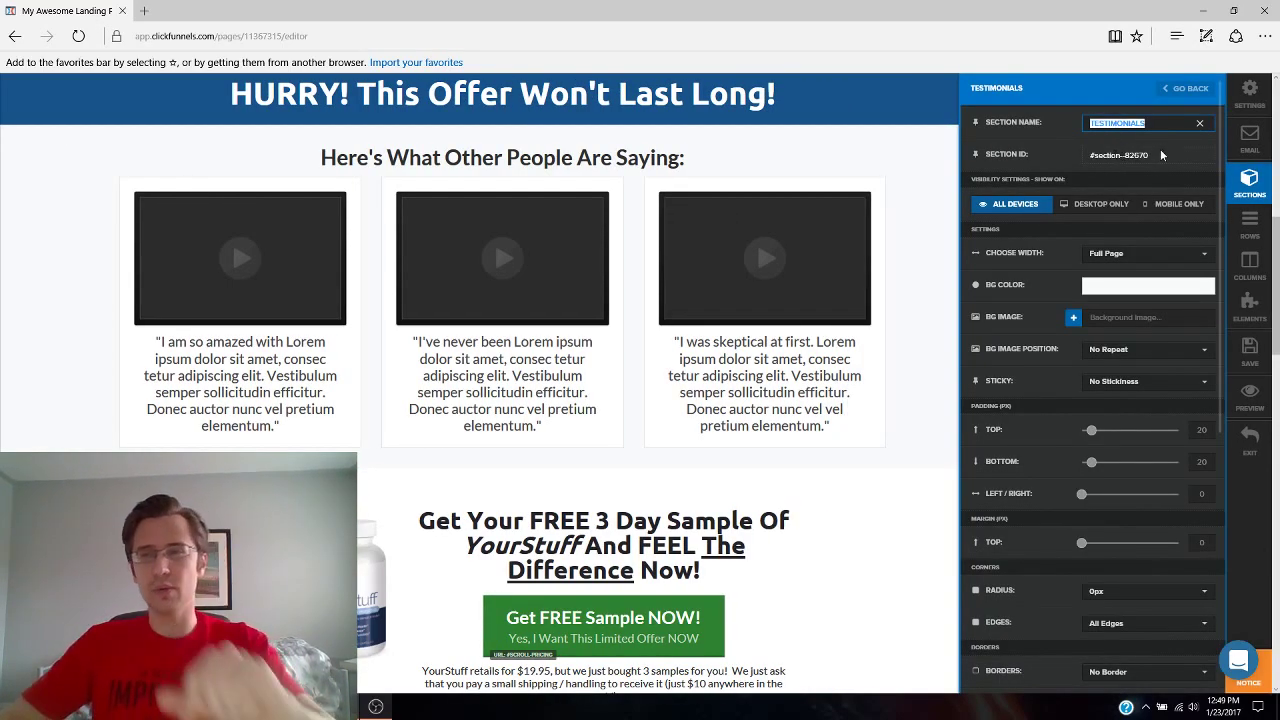
left_click_drag(1152, 156, 1104, 159)
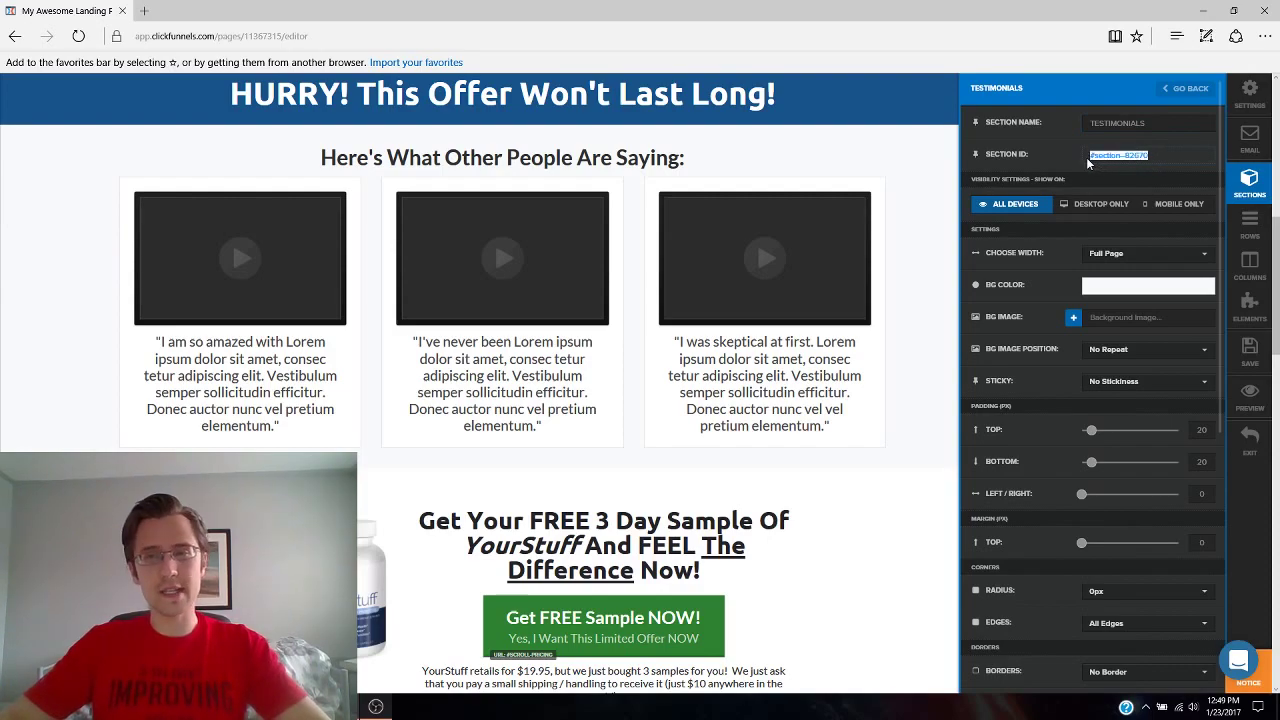
left_click(940, 162)
scroll(1063, 251, "up", 10)
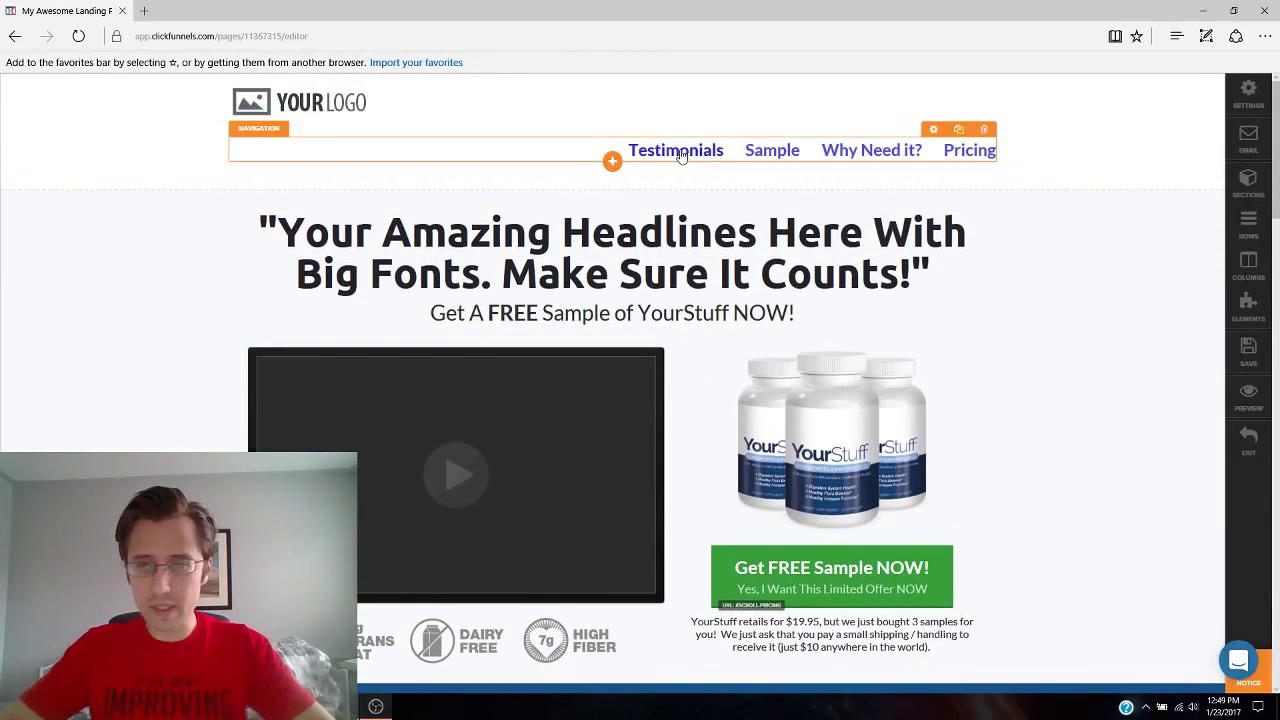
Paste #section-82670 into the Navigation element's Link URL (1) for Testimonials.
left_click(680, 155)
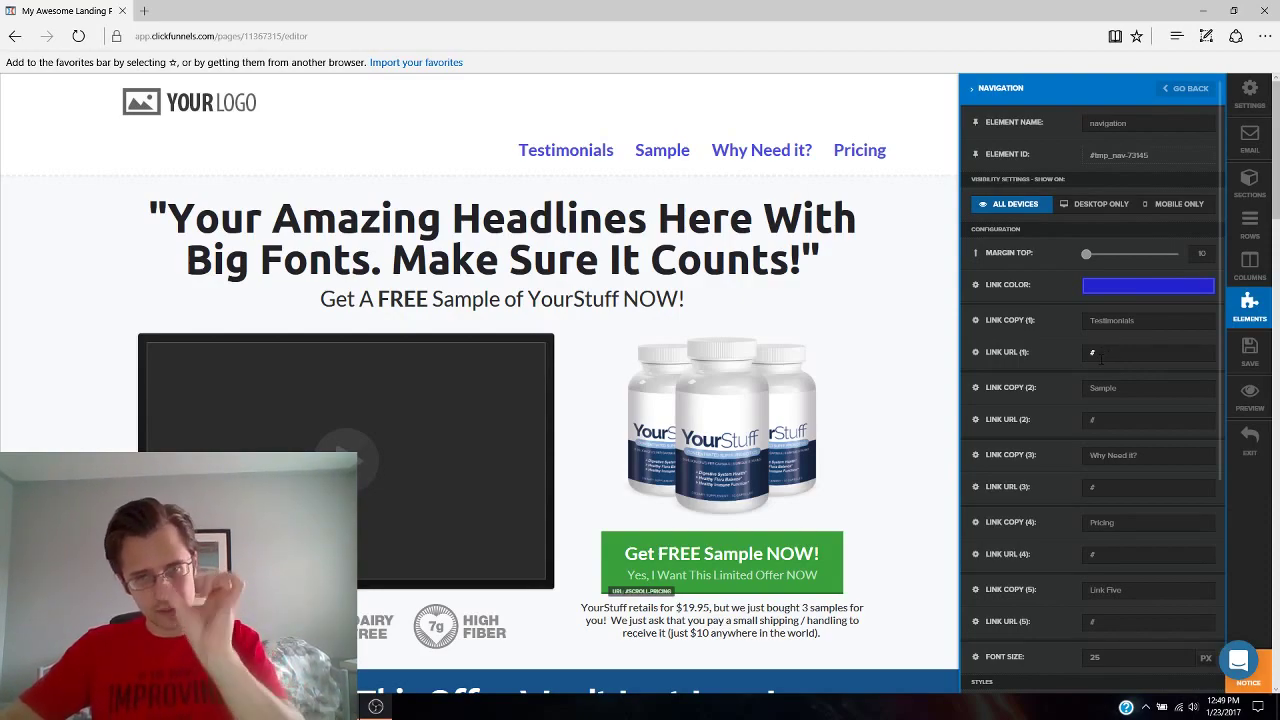
left_click(1100, 353)
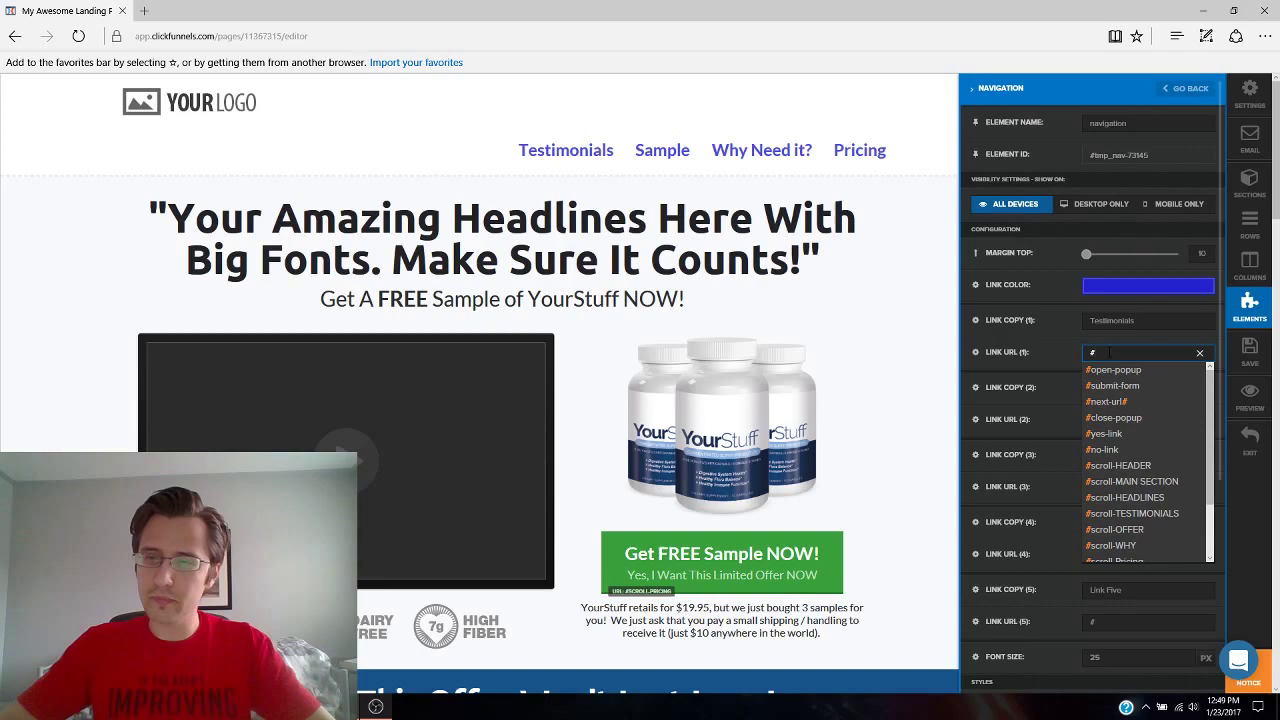
scroll(1209, 458, "down", 3)
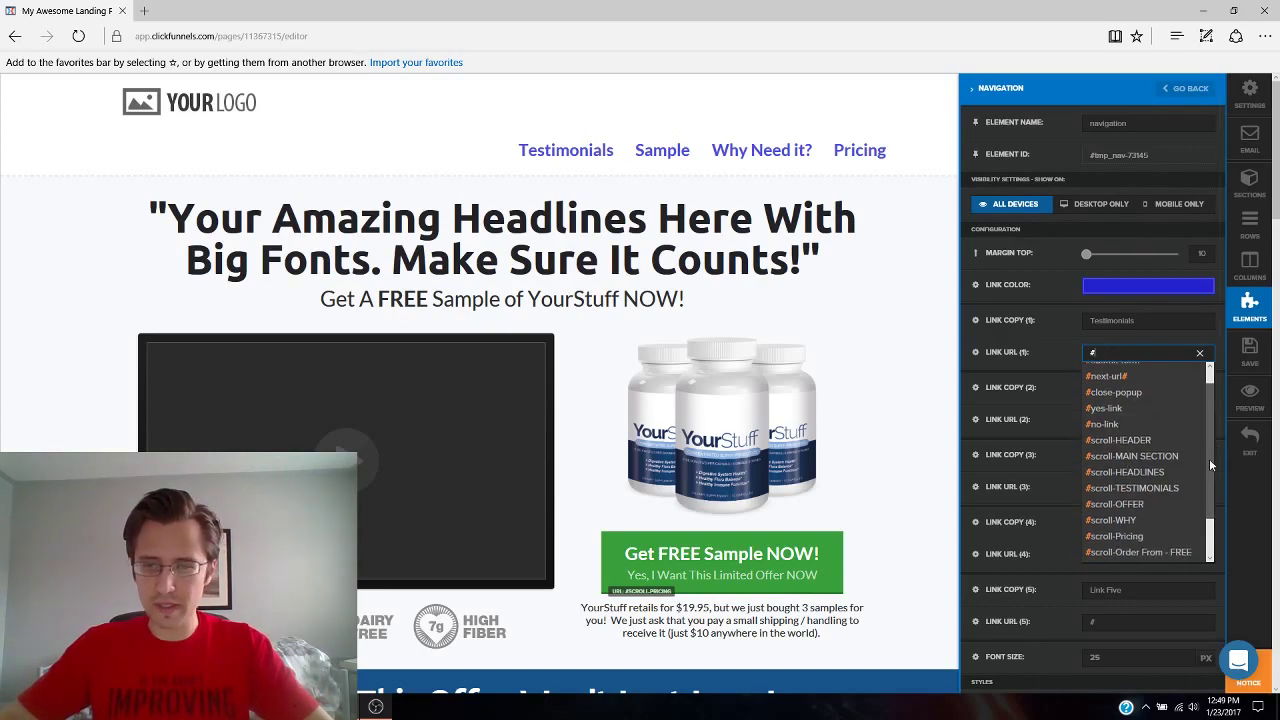
scroll(1200, 470, "up", 3)
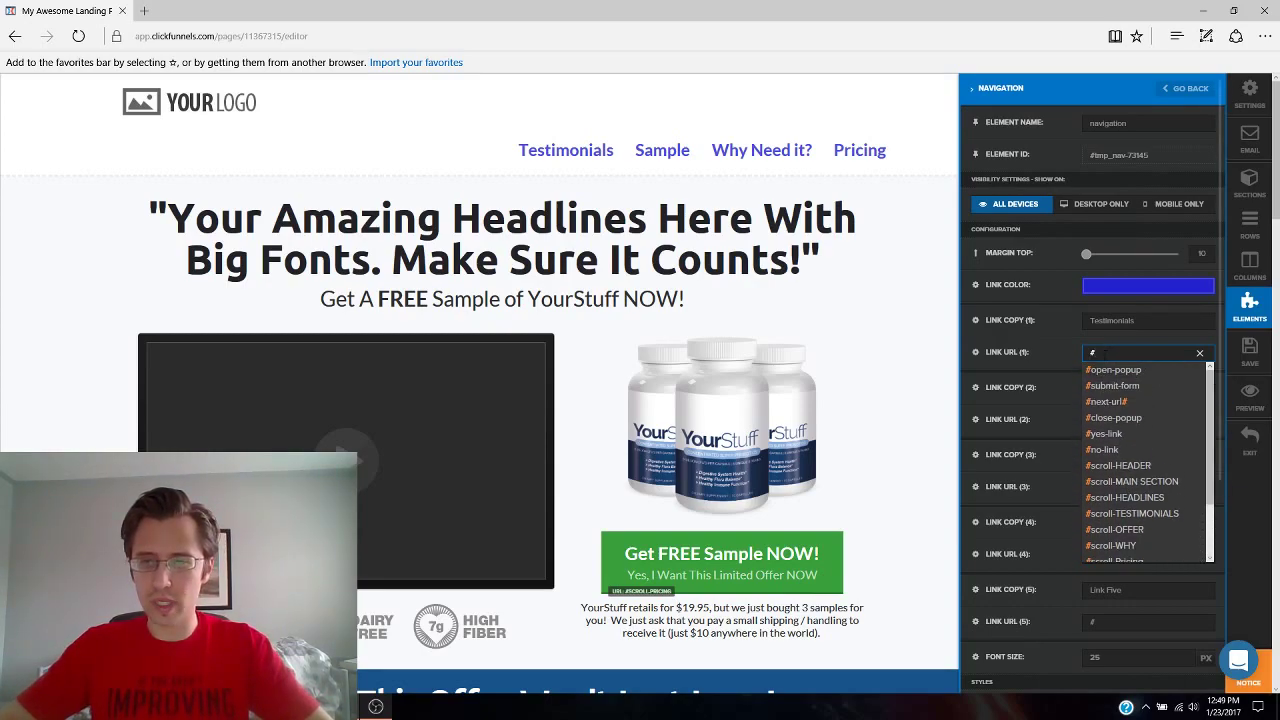
key("BackSpace")
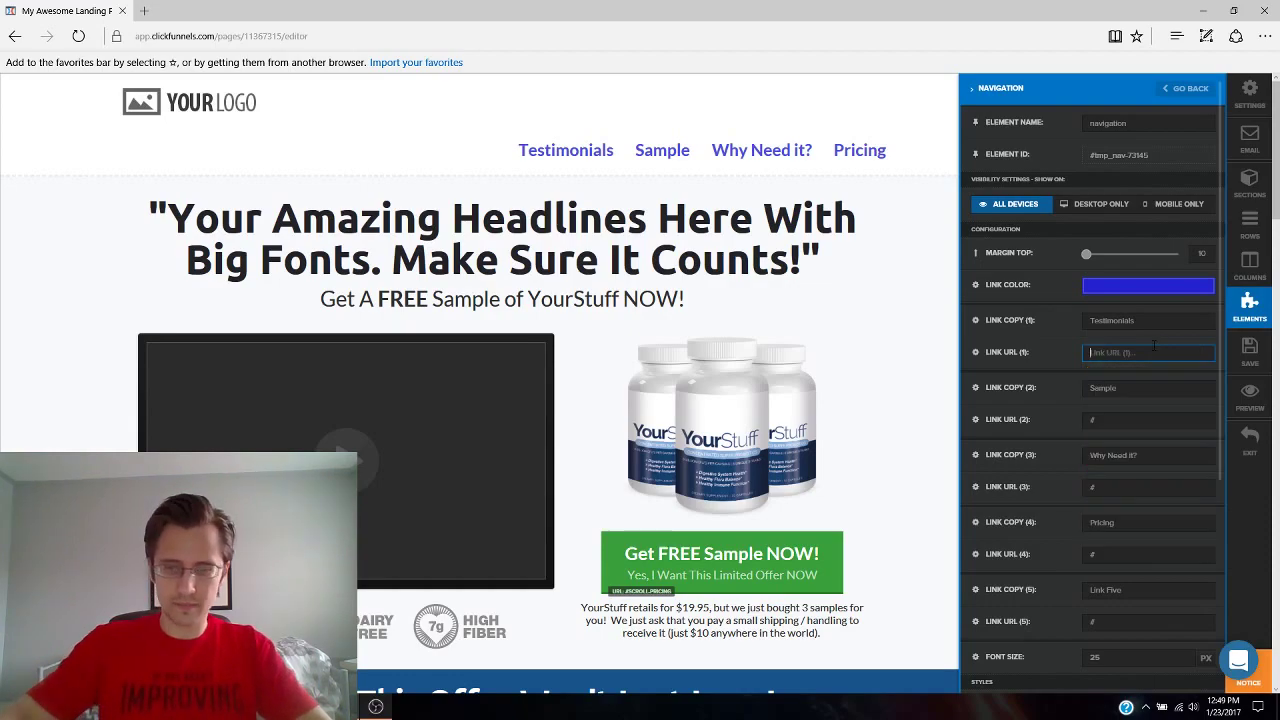
Save the page and preview it, checking that Testimonials jumps to the testimonials section.
left_click(1250, 352)
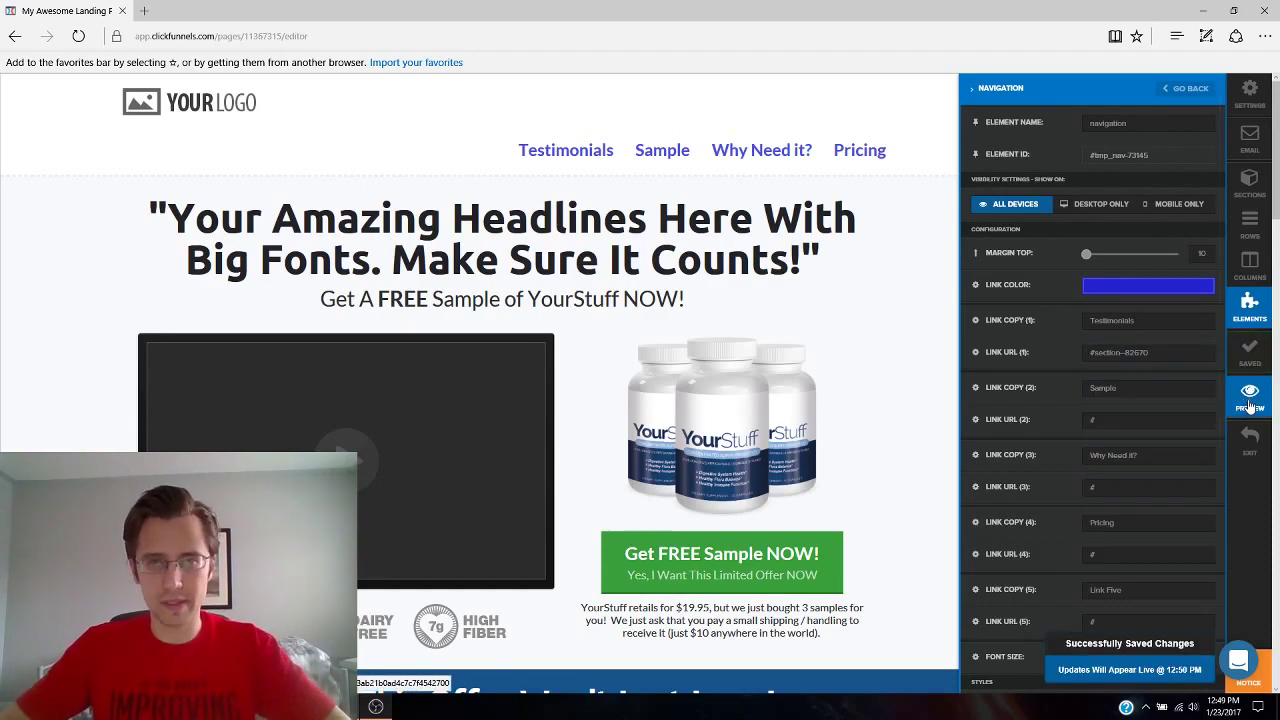
left_click(1250, 400)
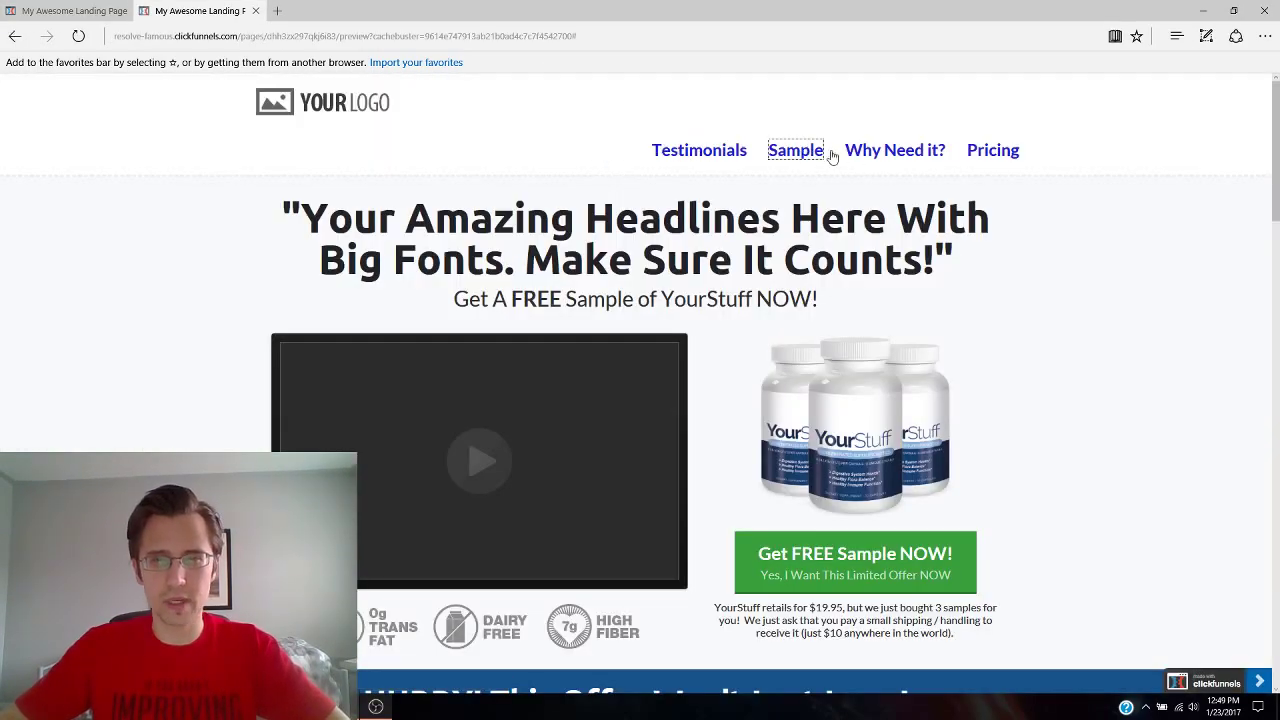
left_click(895, 151)
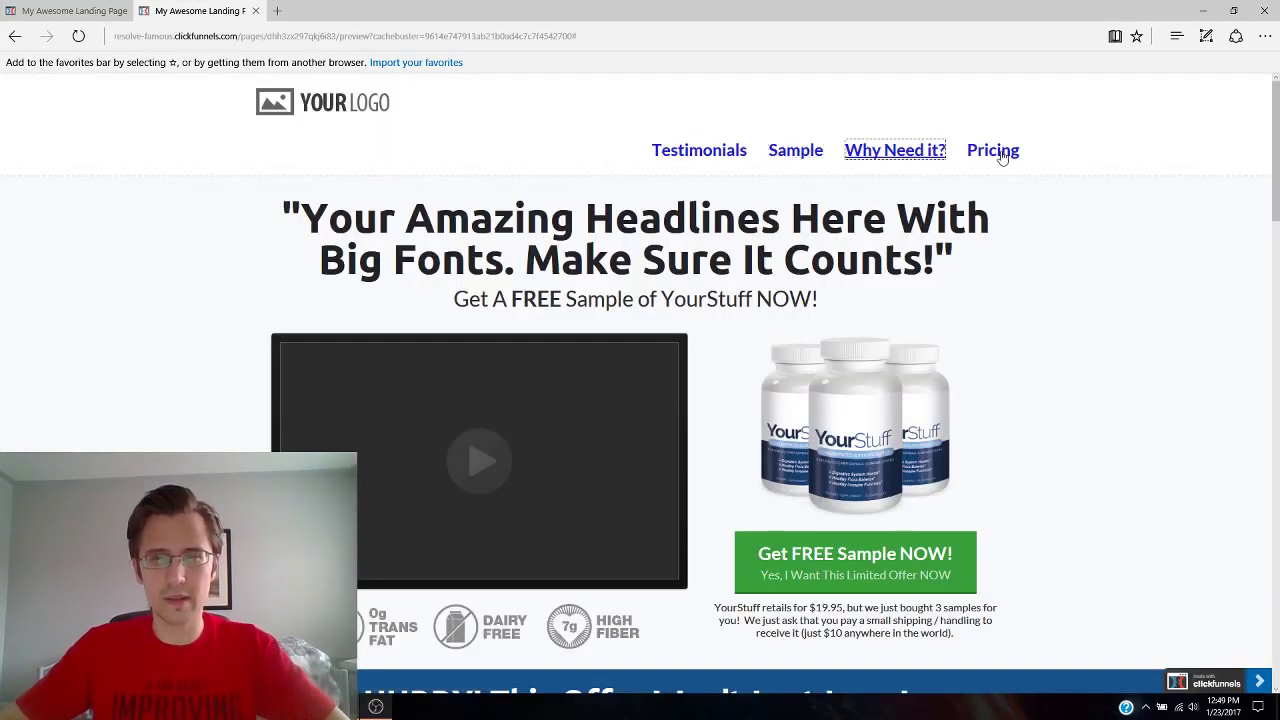
left_click(709, 151)
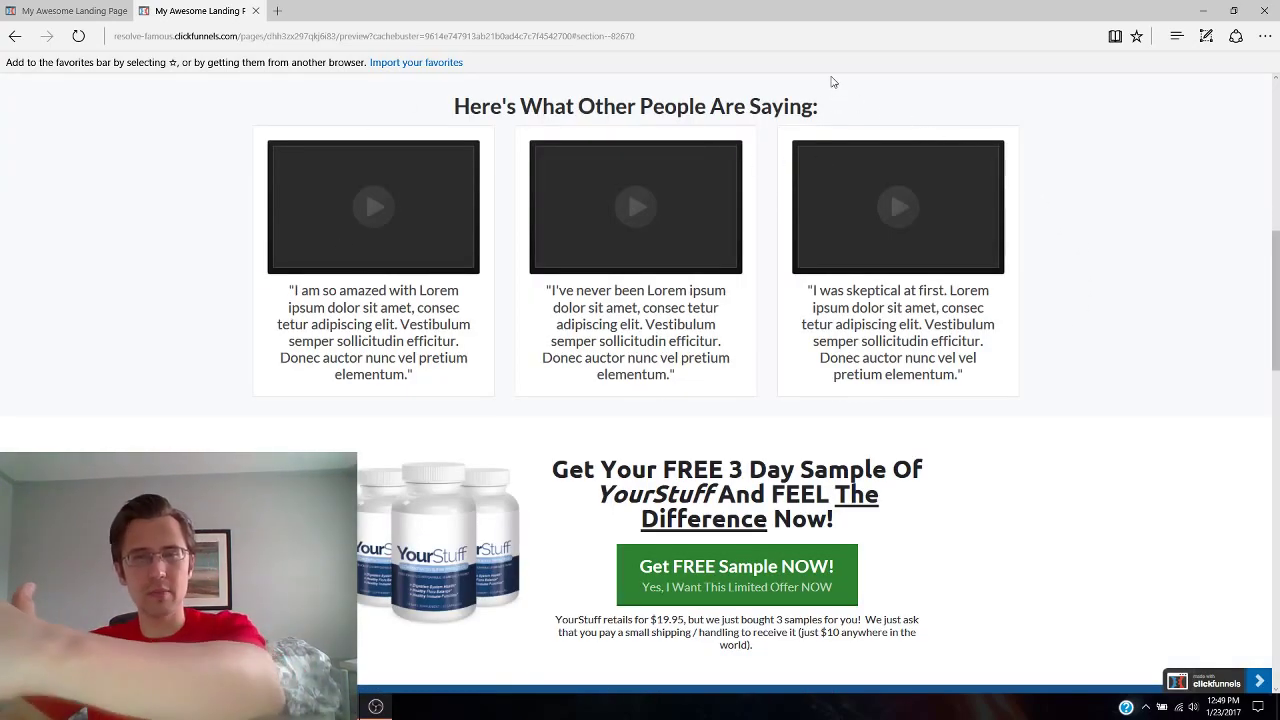
left_click(255, 11)
Copy the testimonials 3-column row's ID, #row-30033, from its row settings.
left_click(910, 330)
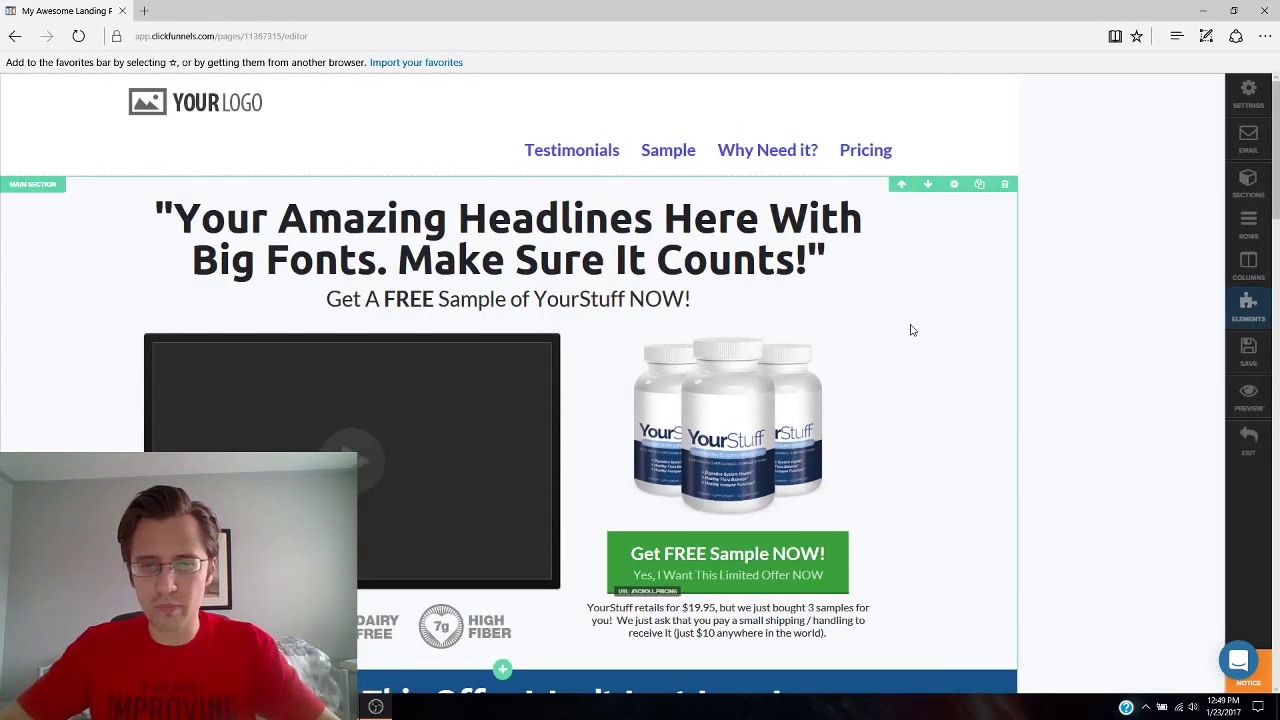
scroll(915, 340, "down", 8)
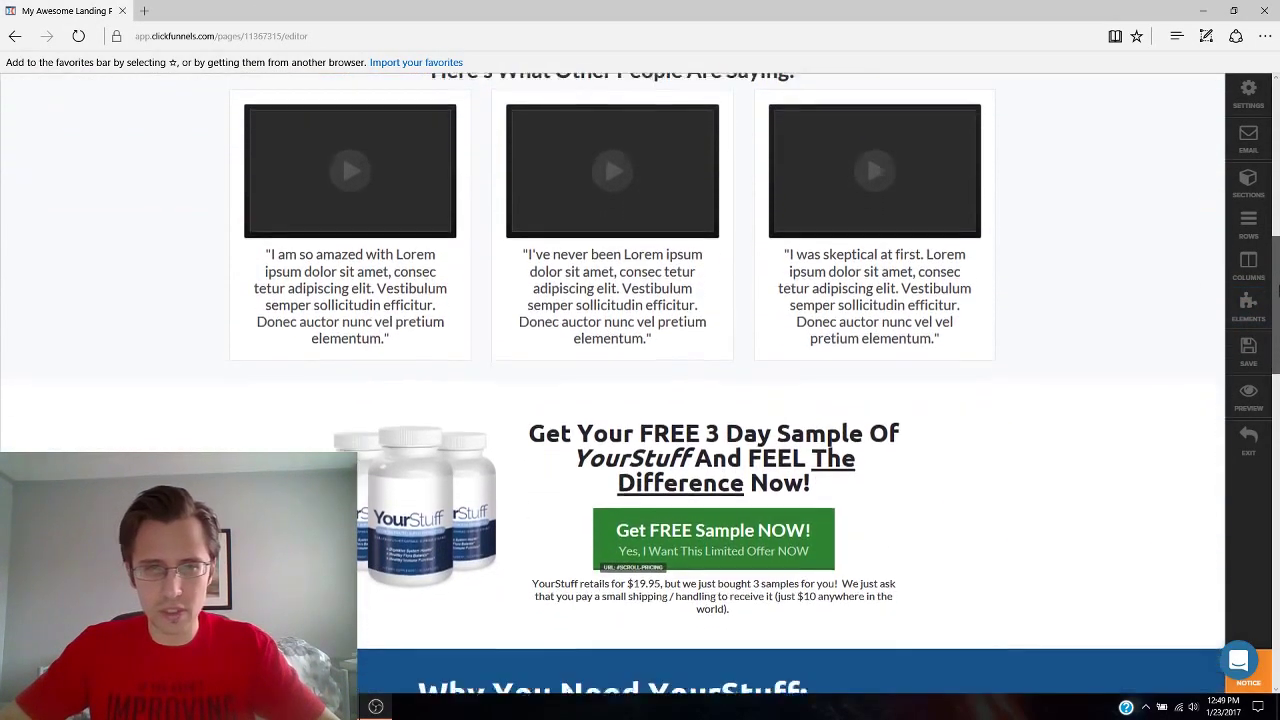
left_click_drag(1278, 290, 1278, 259)
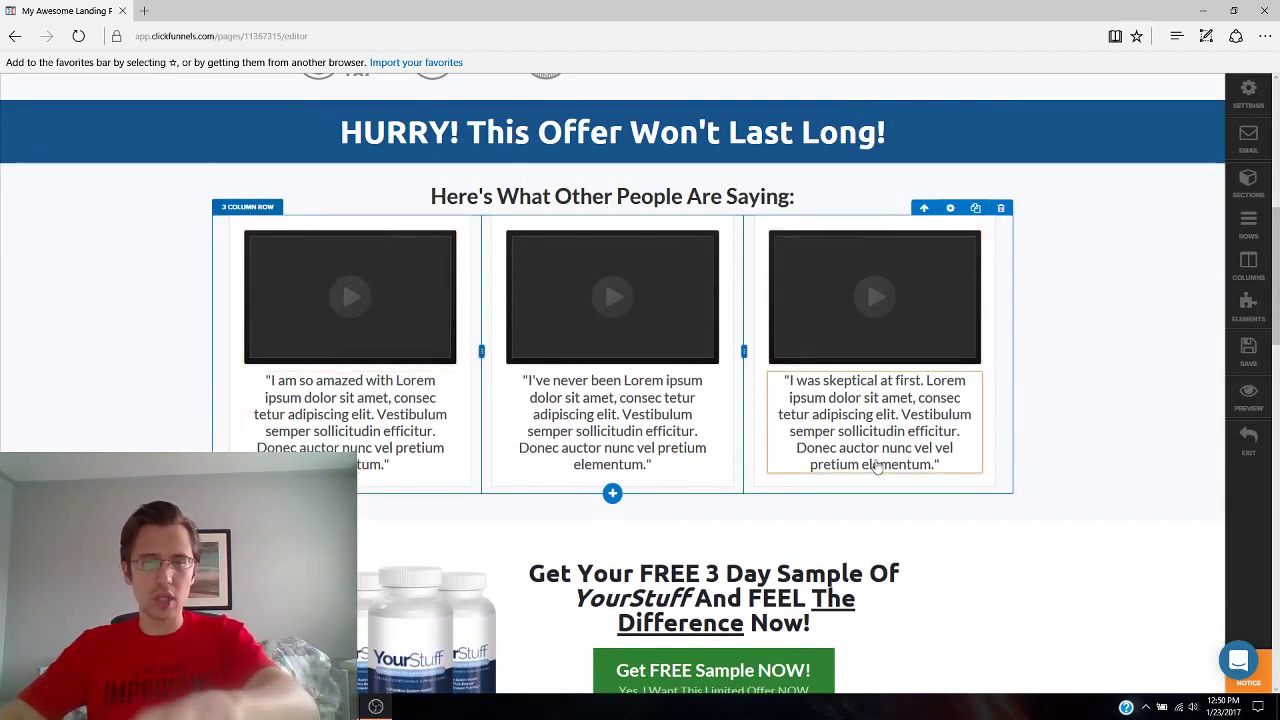
left_click(950, 209)
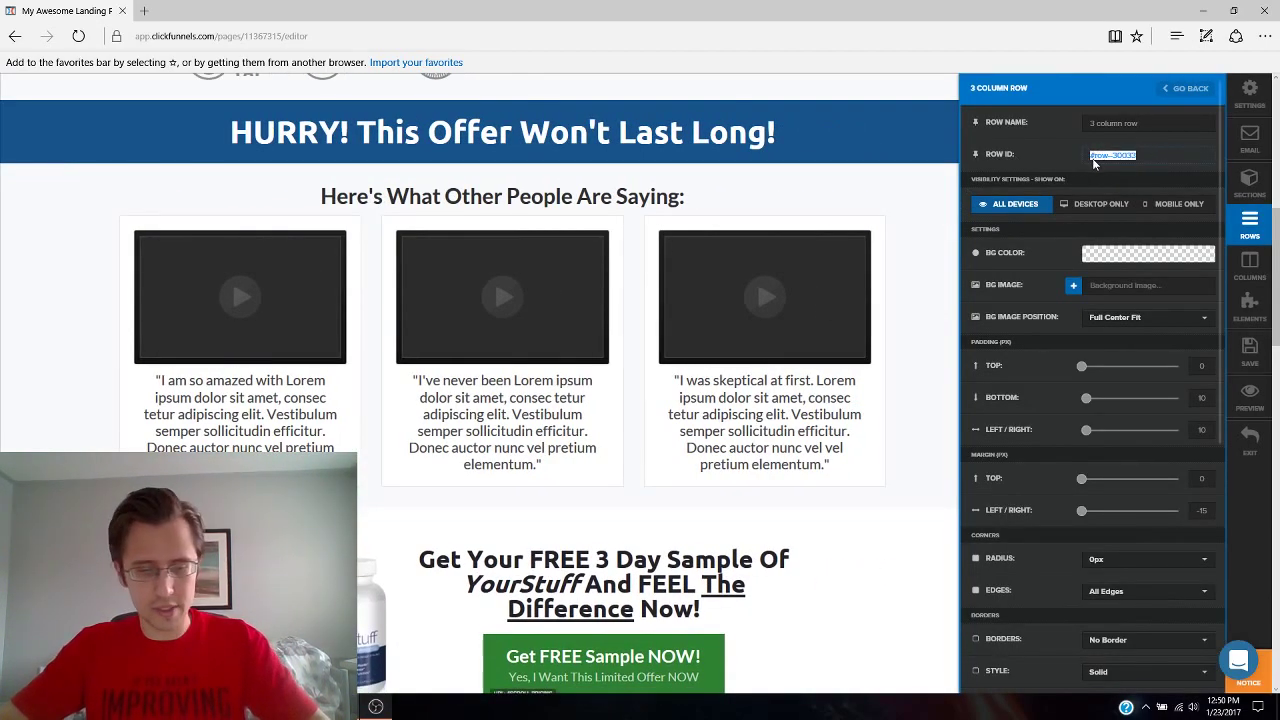
left_click(914, 197)
scroll(1037, 229, "up", 6)
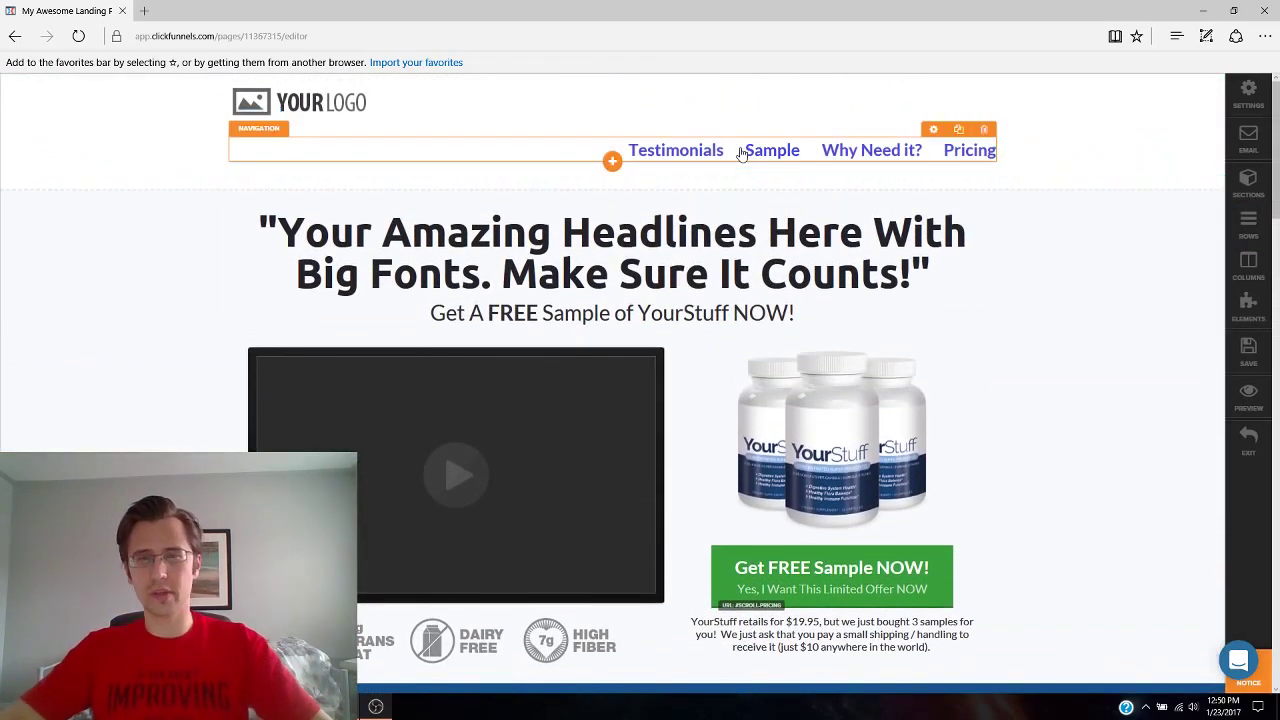
Replace the Testimonials Link URL (1) #section-82670 with the copied row ID.
left_click(741, 152)
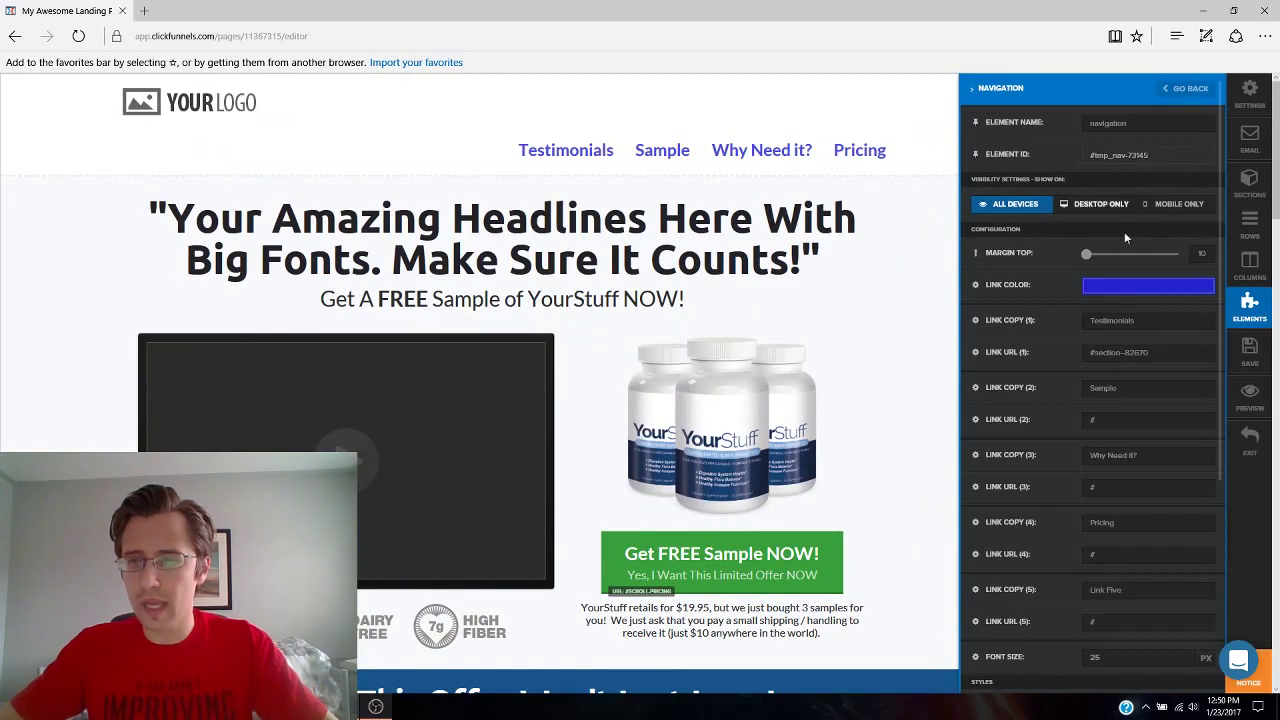
left_click(1112, 352)
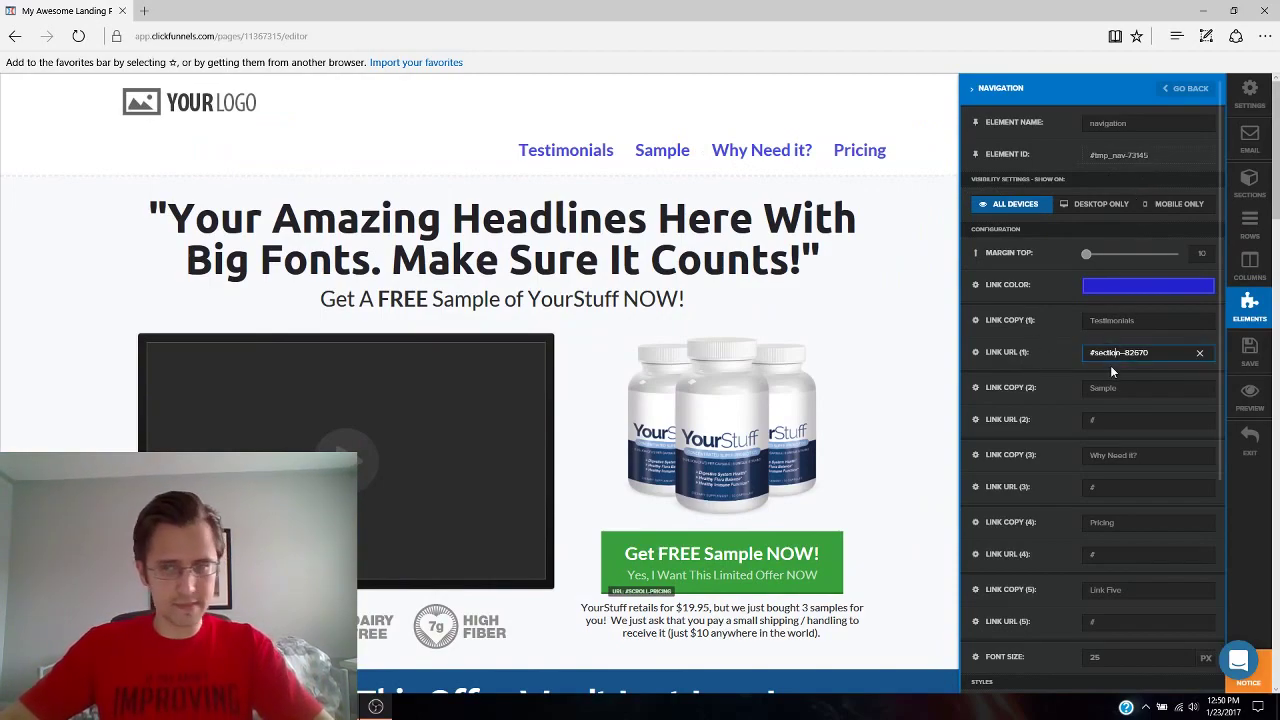
left_click_drag(1158, 352, 1088, 352)
type("#row-30033")
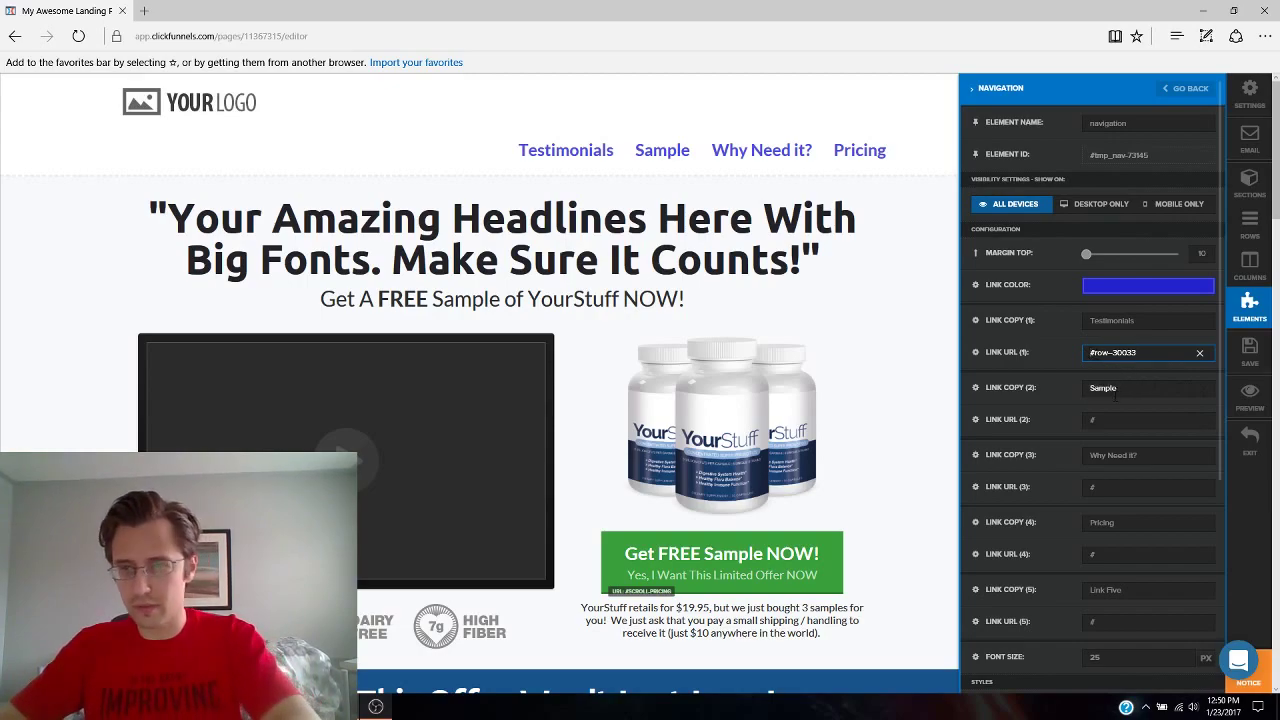
Save, preview to confirm Testimonials jumps to the testimonials row, then return to the editor.
left_click(1250, 350)
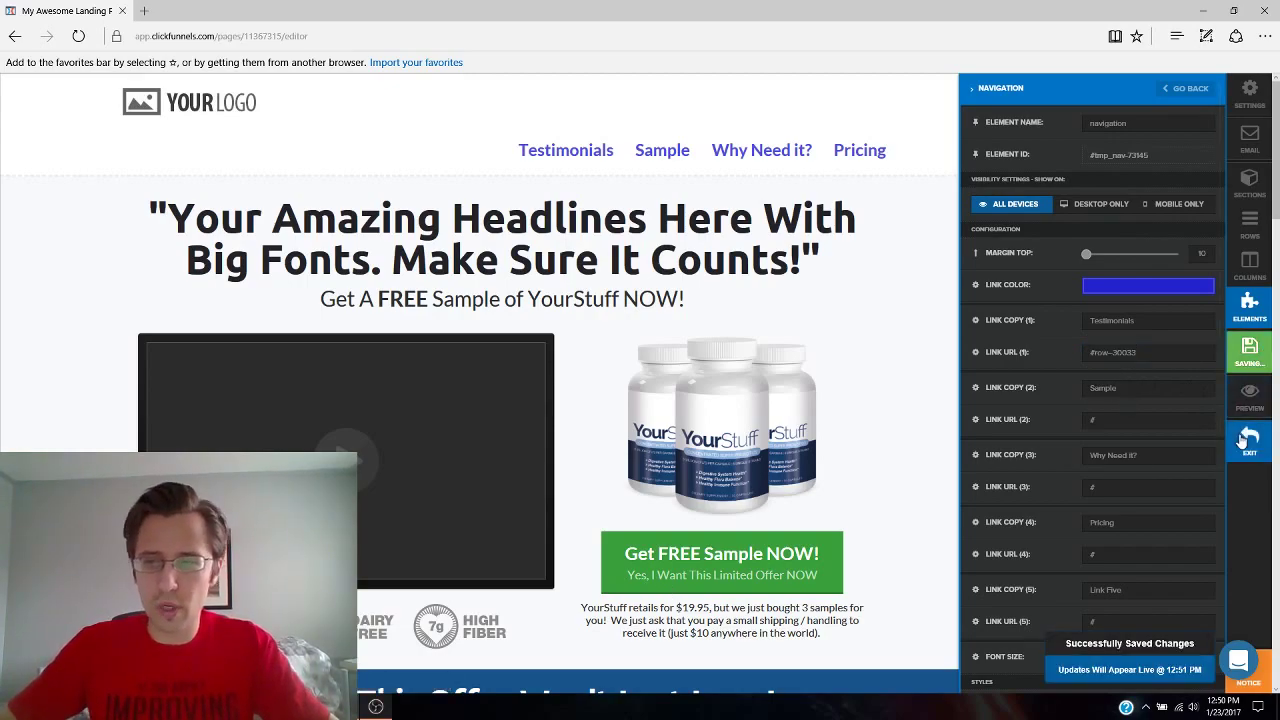
left_click(1250, 405)
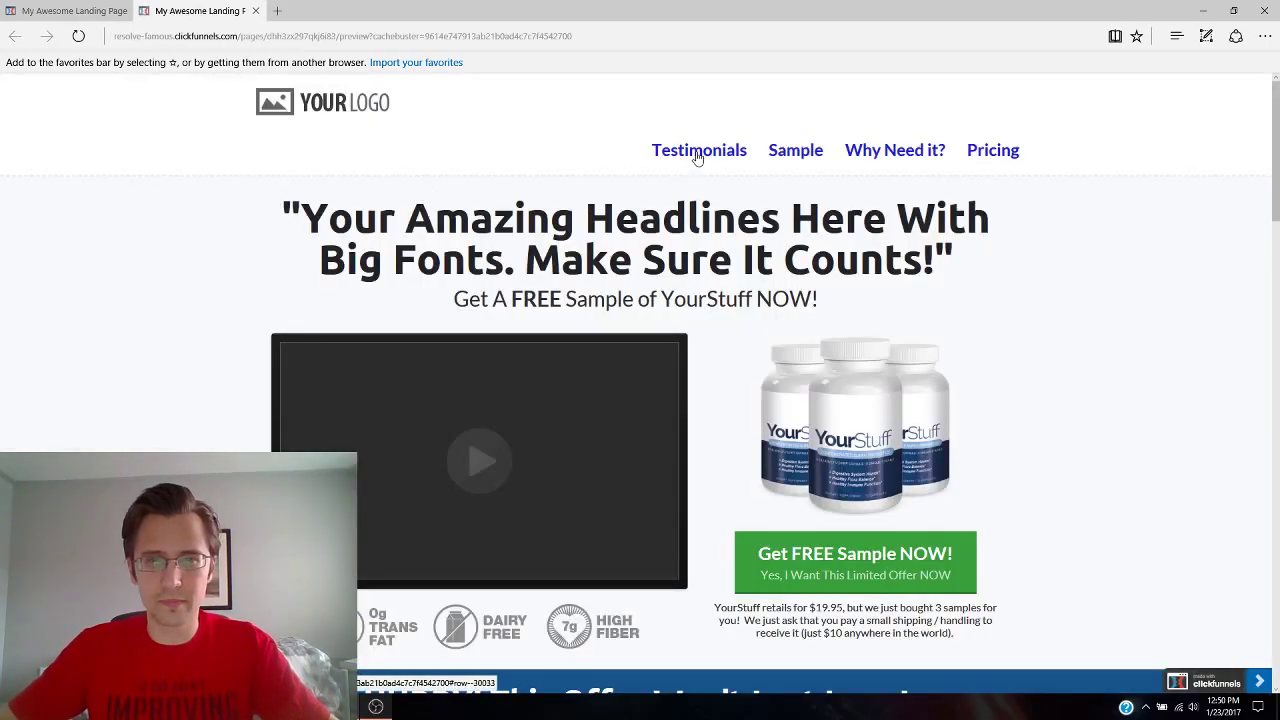
left_click(697, 155)
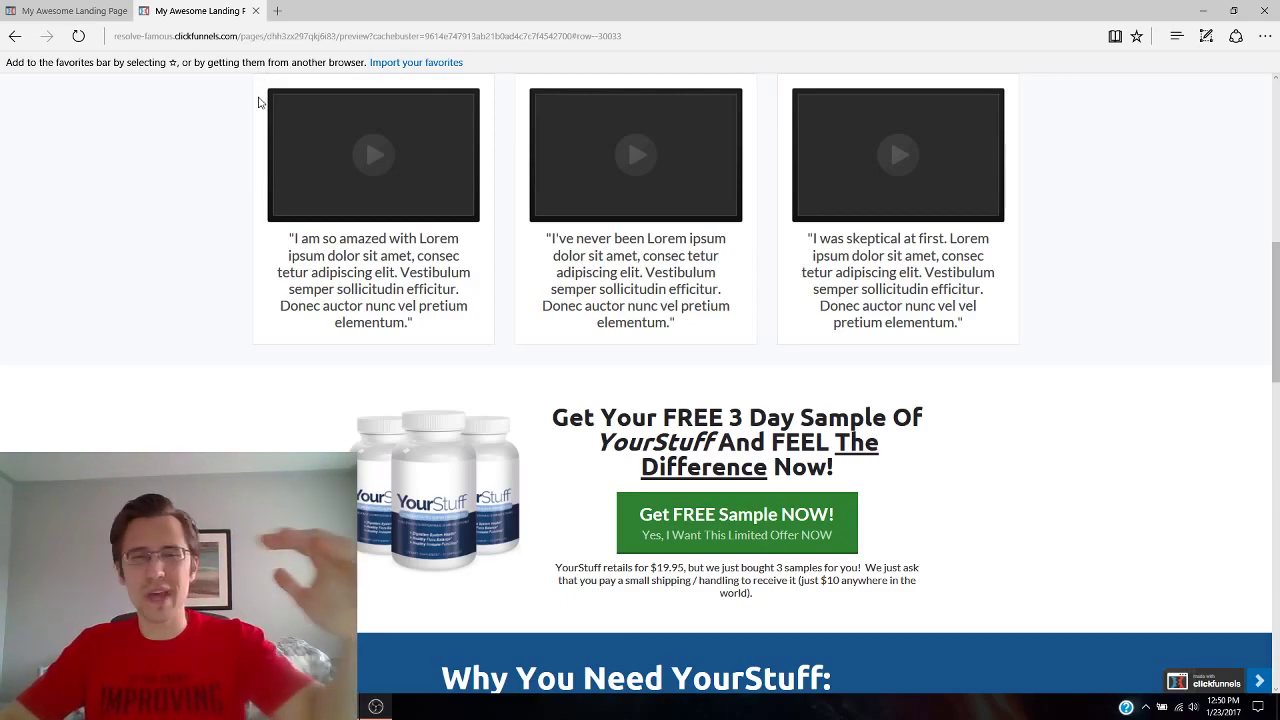
scroll(734, 277, "up", 2)
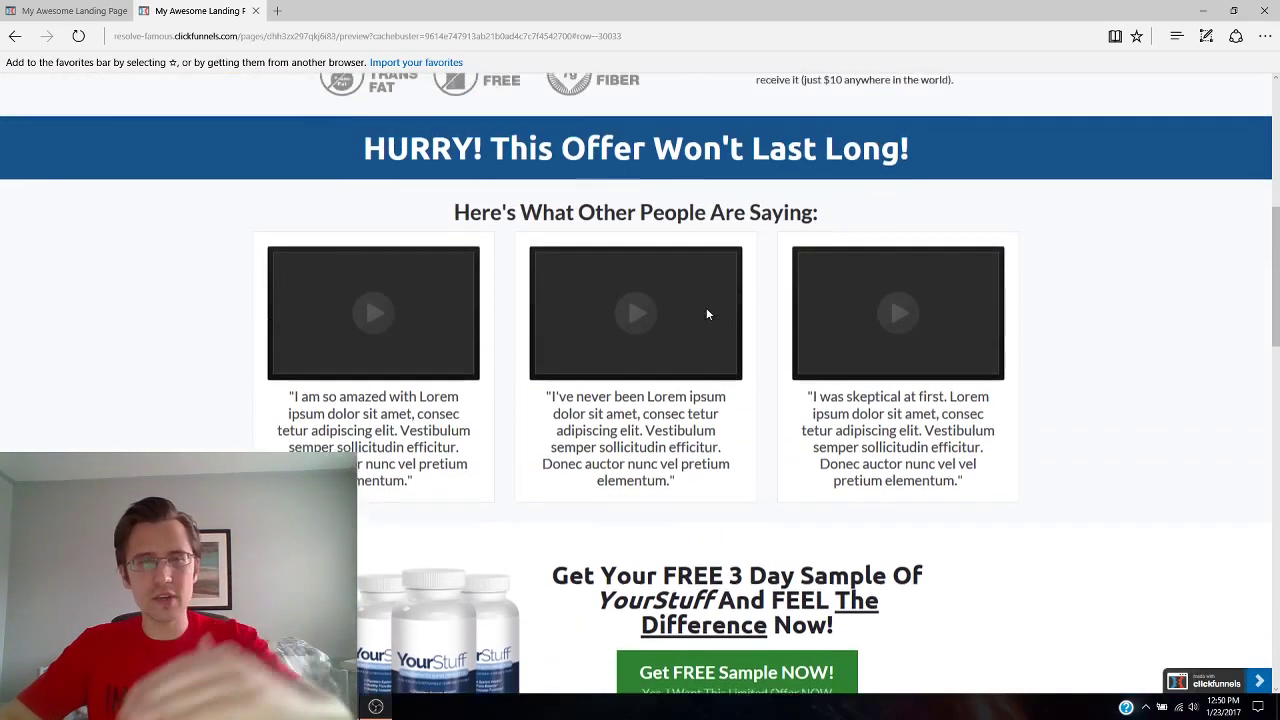
scroll(706, 314, "up", 1)
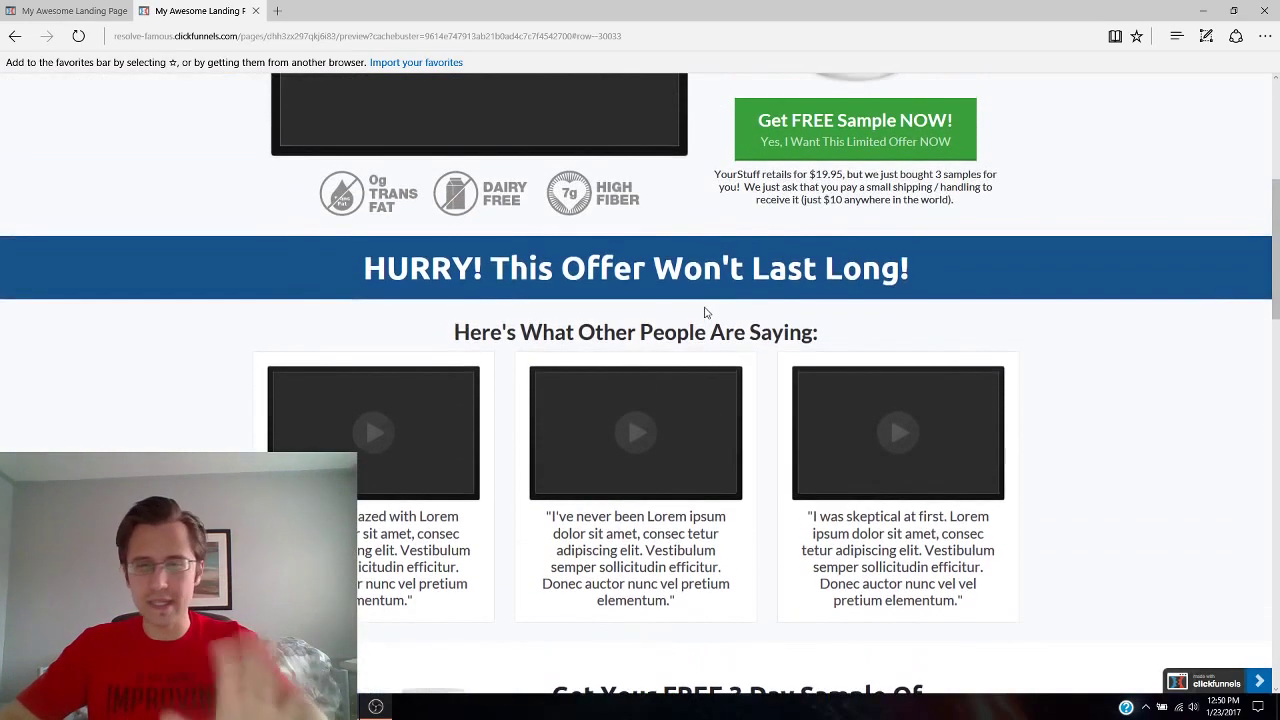
left_click(256, 11)
left_click(848, 204)
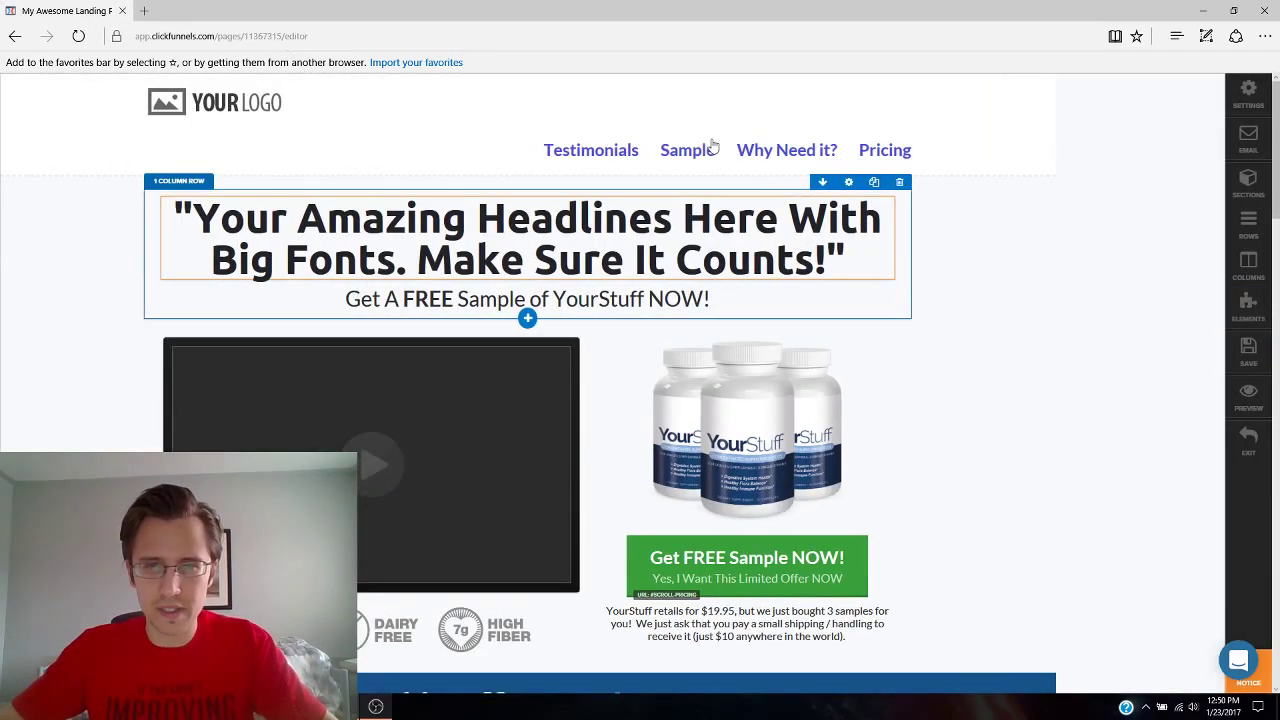
Copy the offer section's ID, #section-14802, from its section settings.
scroll(958, 316, "down", 3)
scroll(958, 316, "down", 9)
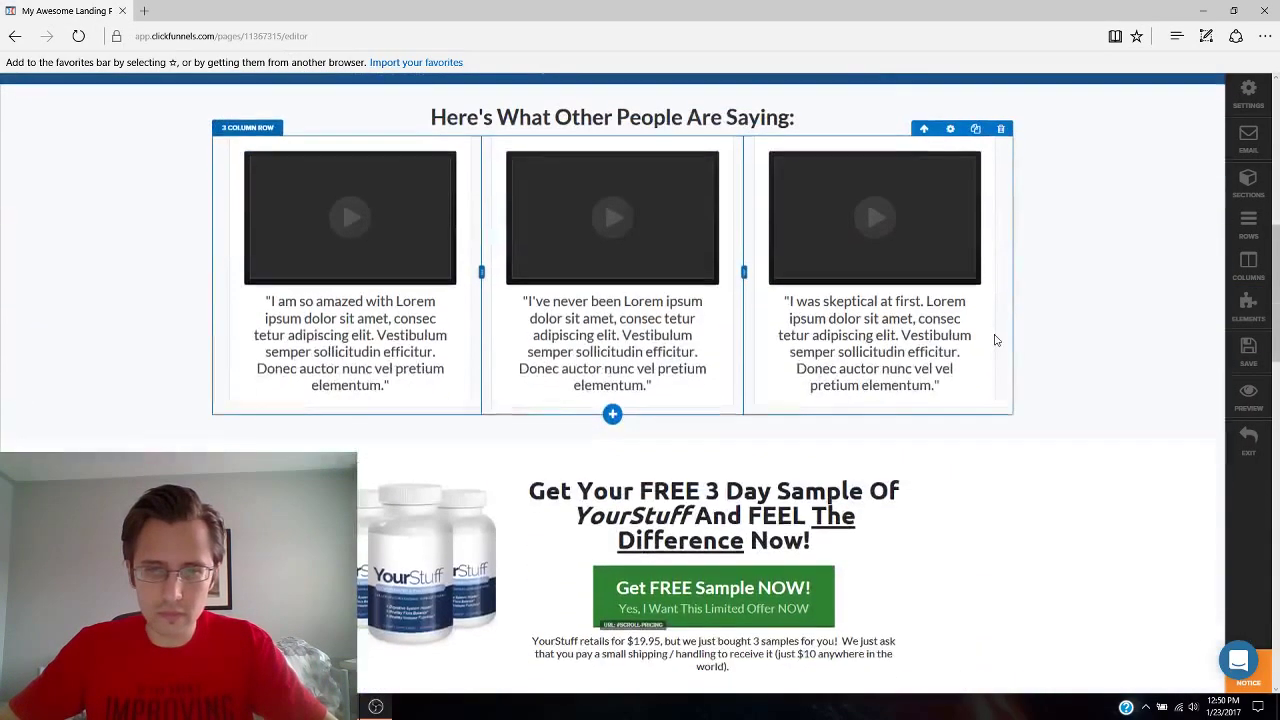
scroll(943, 360, "up", 2)
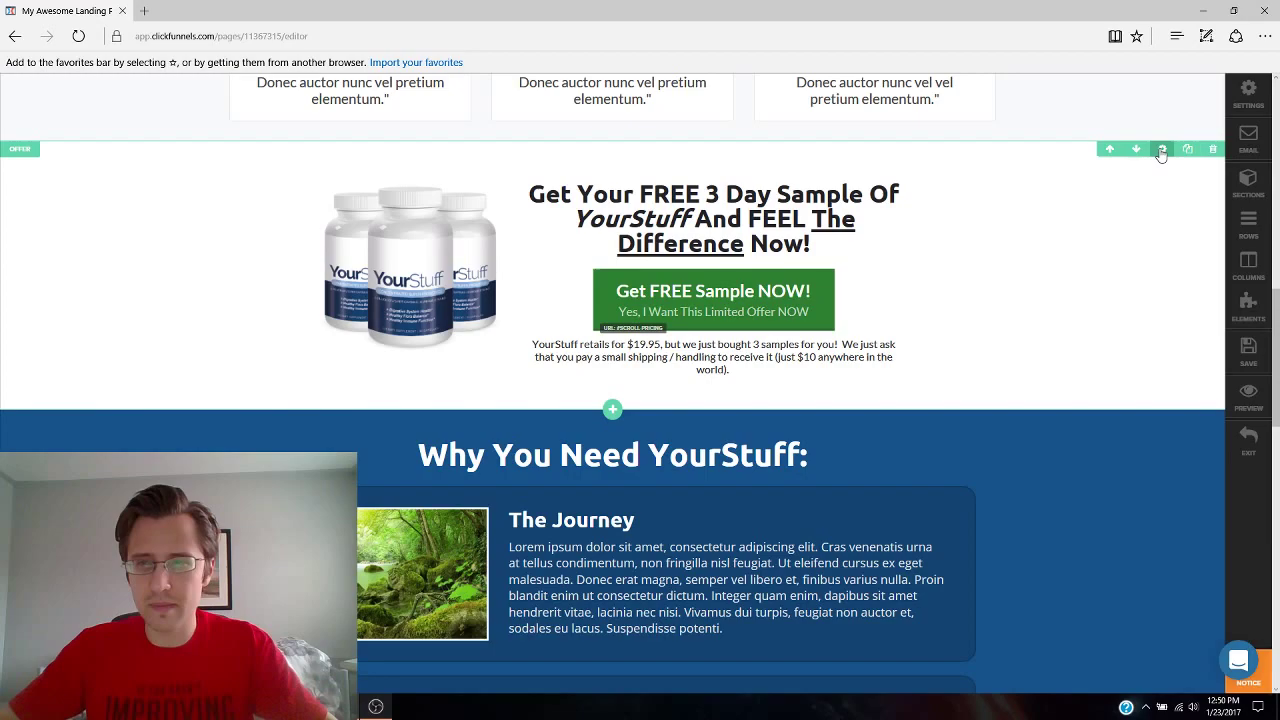
left_click(1136, 163)
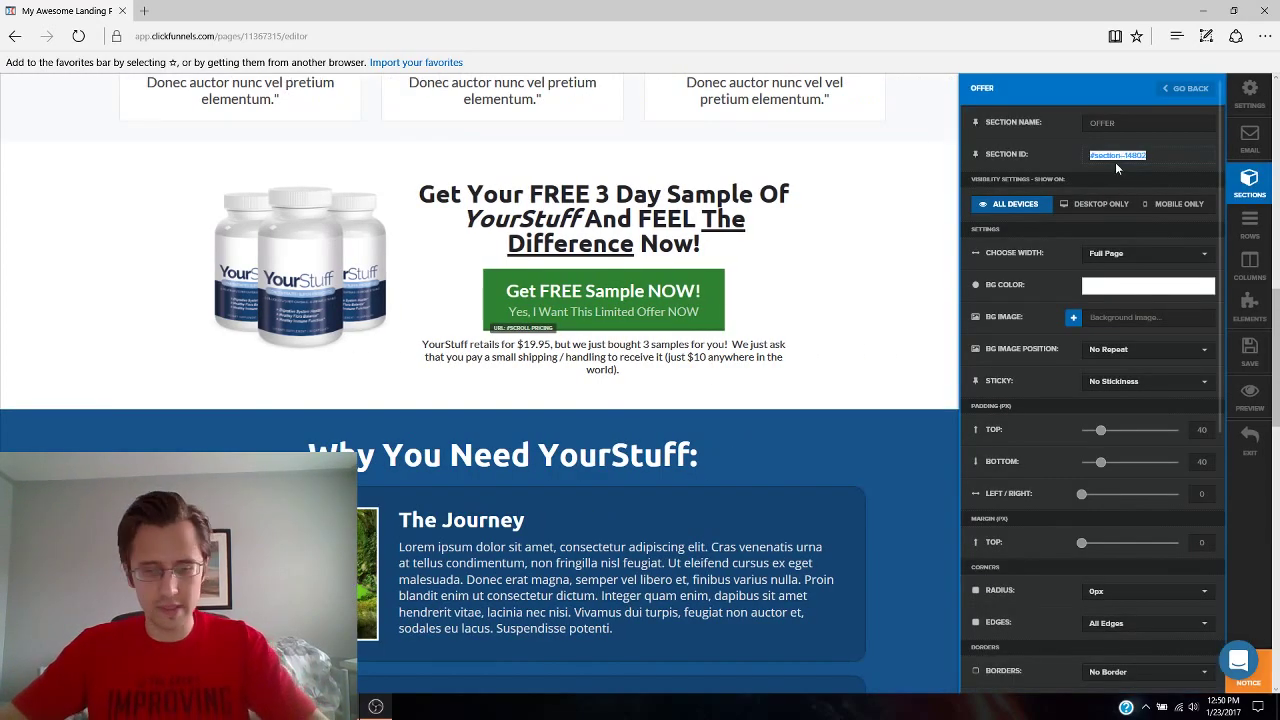
left_click(906, 282)
Paste #section-14802 into the Sample link's Link URL (2) and save the page.
scroll(930, 282, "up", 15)
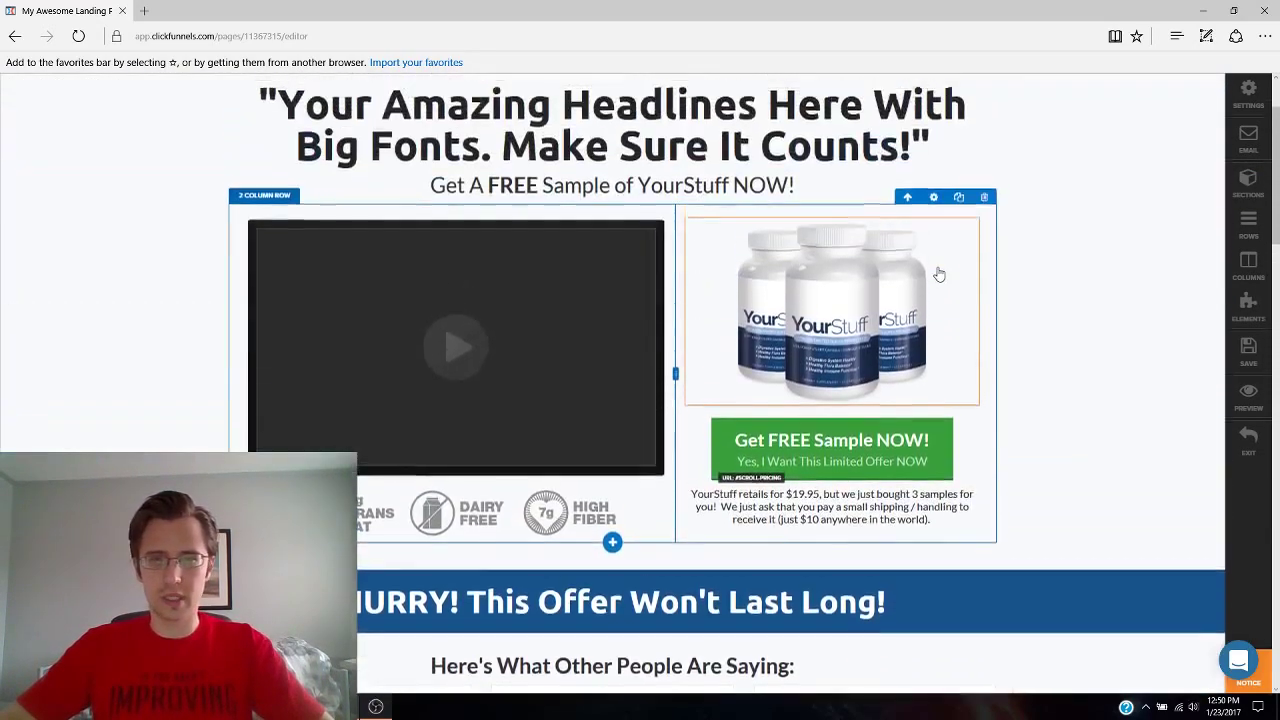
left_click(766, 152)
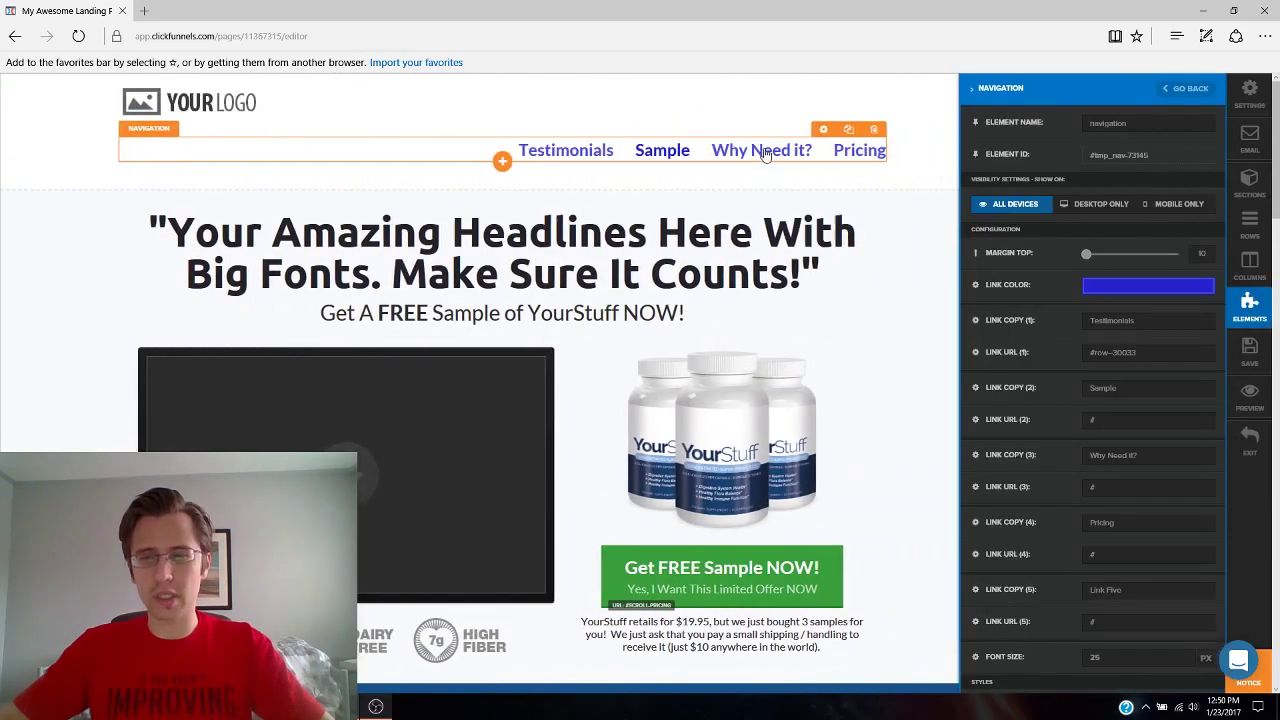
left_click(1093, 420)
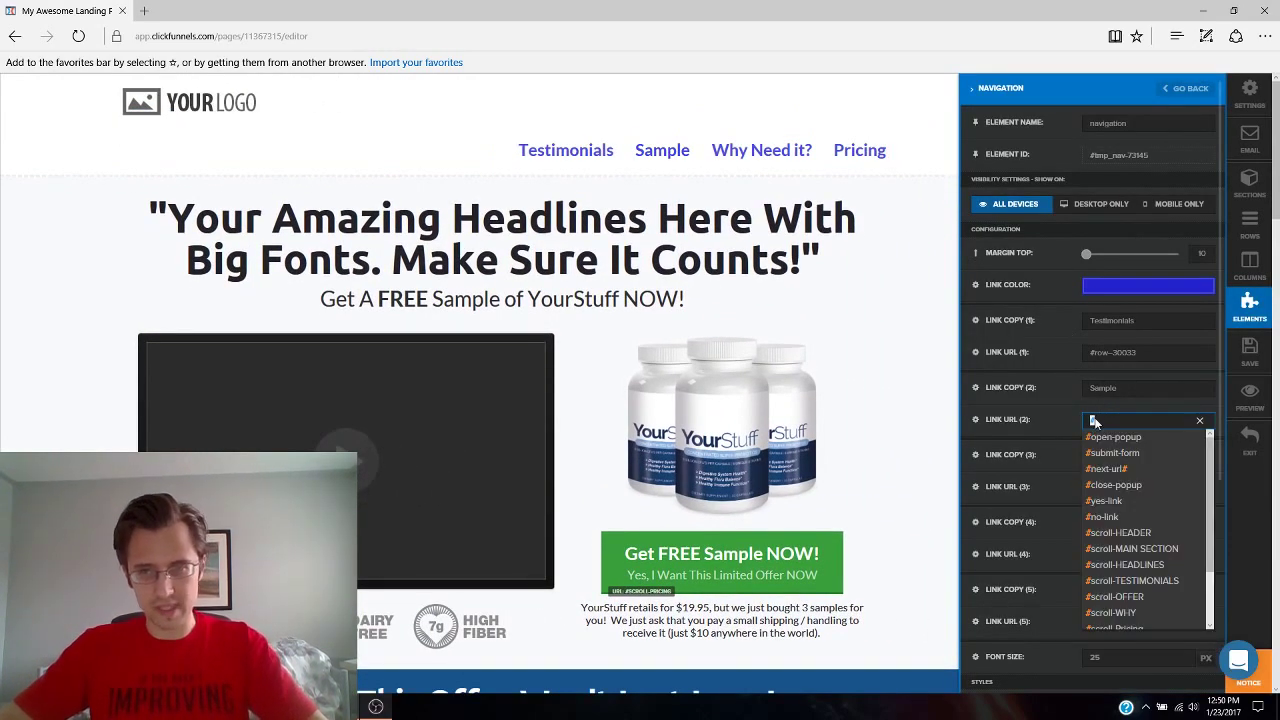
type("#section-14802")
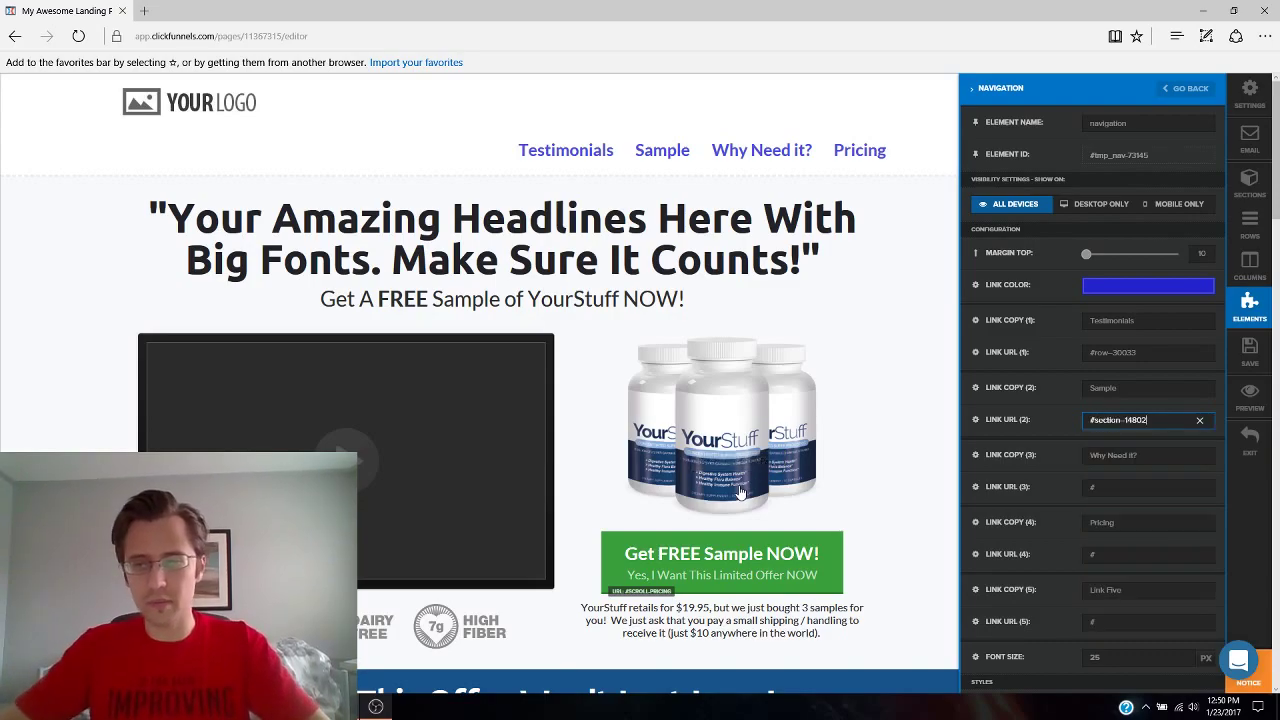
key("ctrl+s")
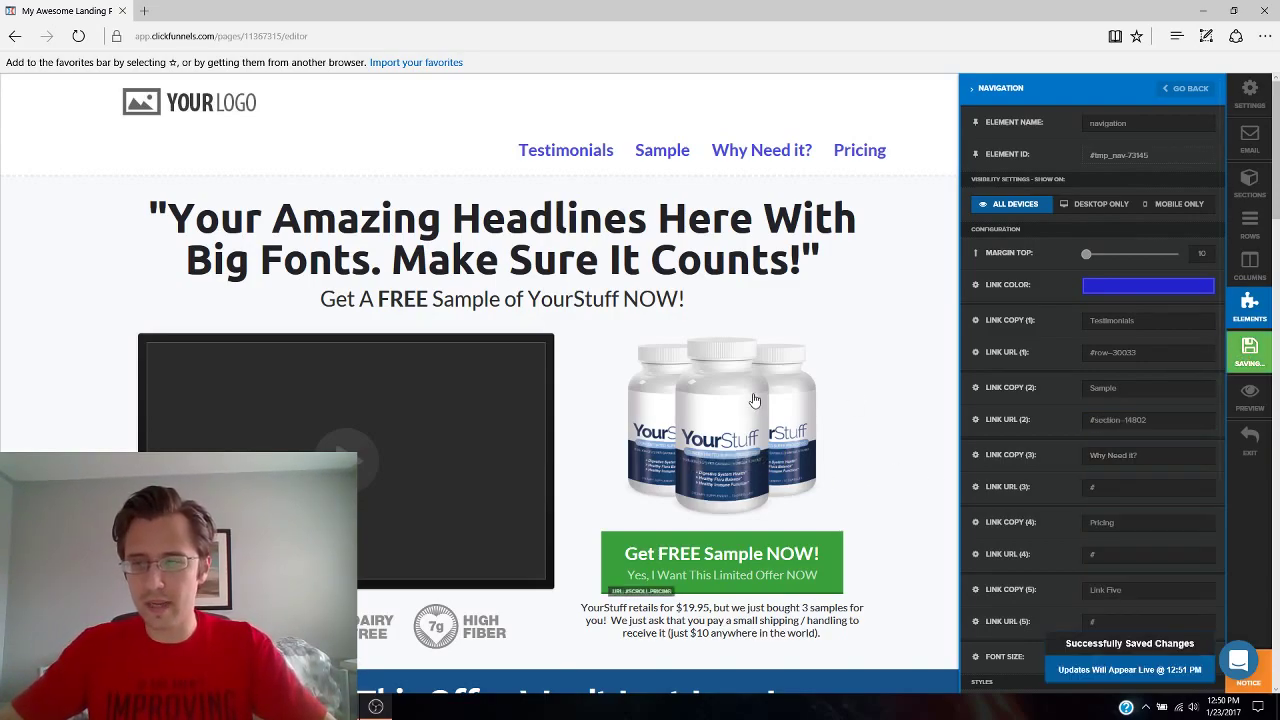
scroll(755, 400, "down", 15)
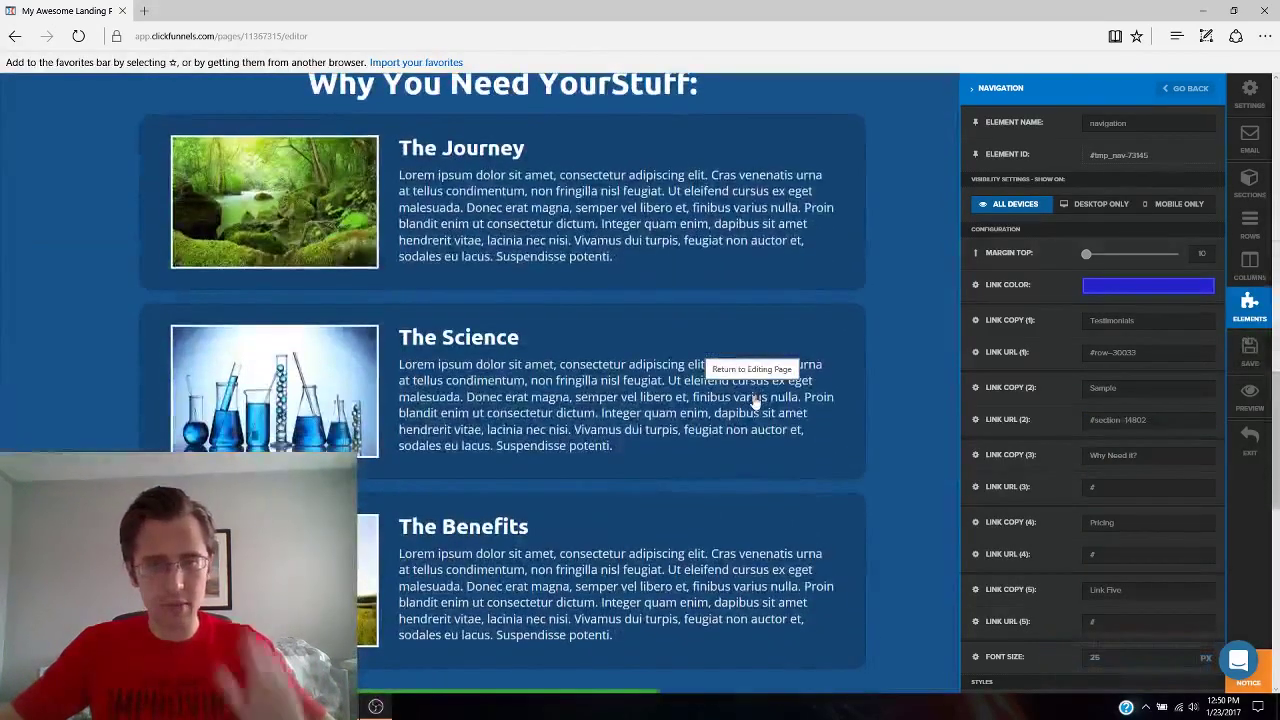
scroll(755, 400, "up", 1)
left_click(754, 398)
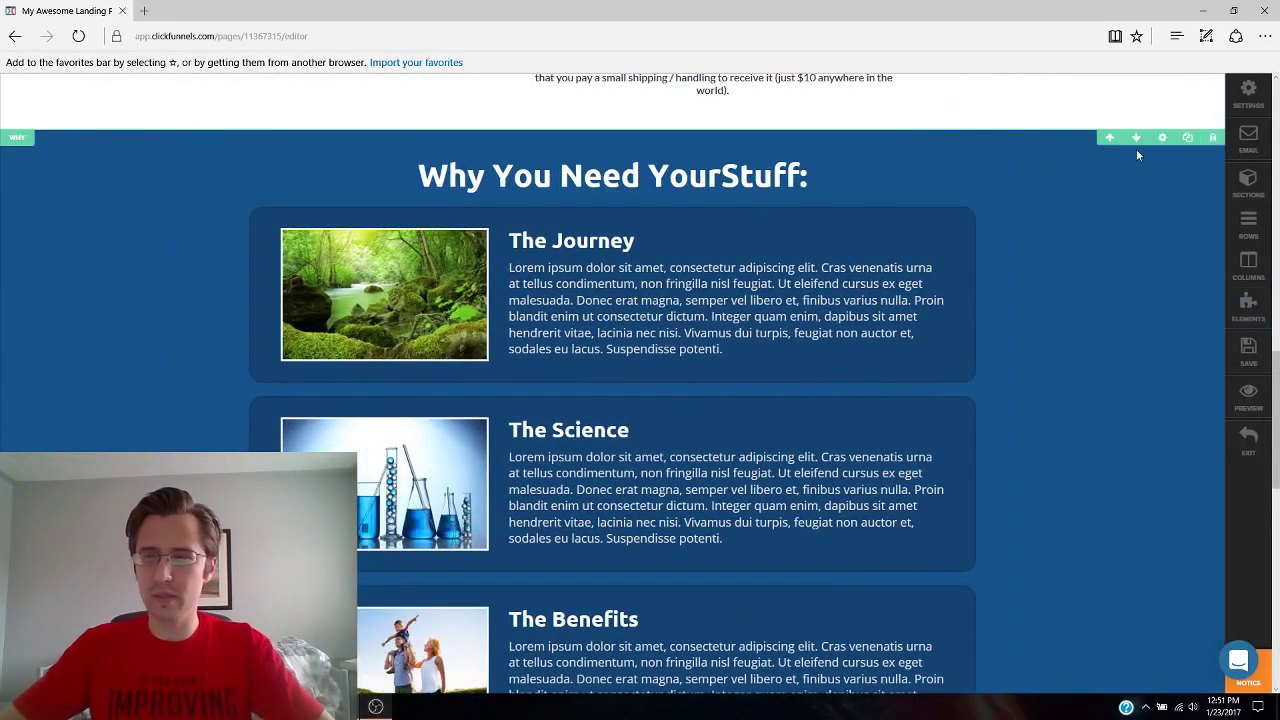
Point the Why Need it? link (Link URL 3) at #section-59293 and save.
left_click(1100, 178)
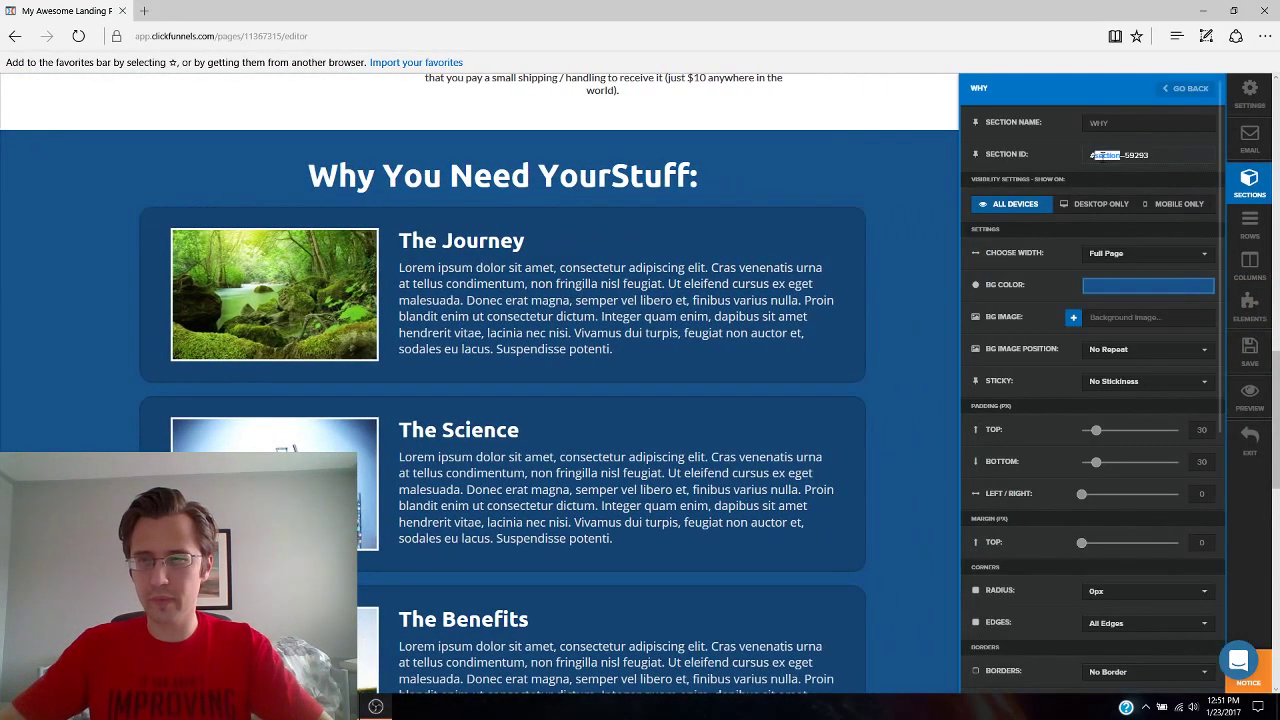
left_click(909, 260)
scroll(951, 260, "up", 6)
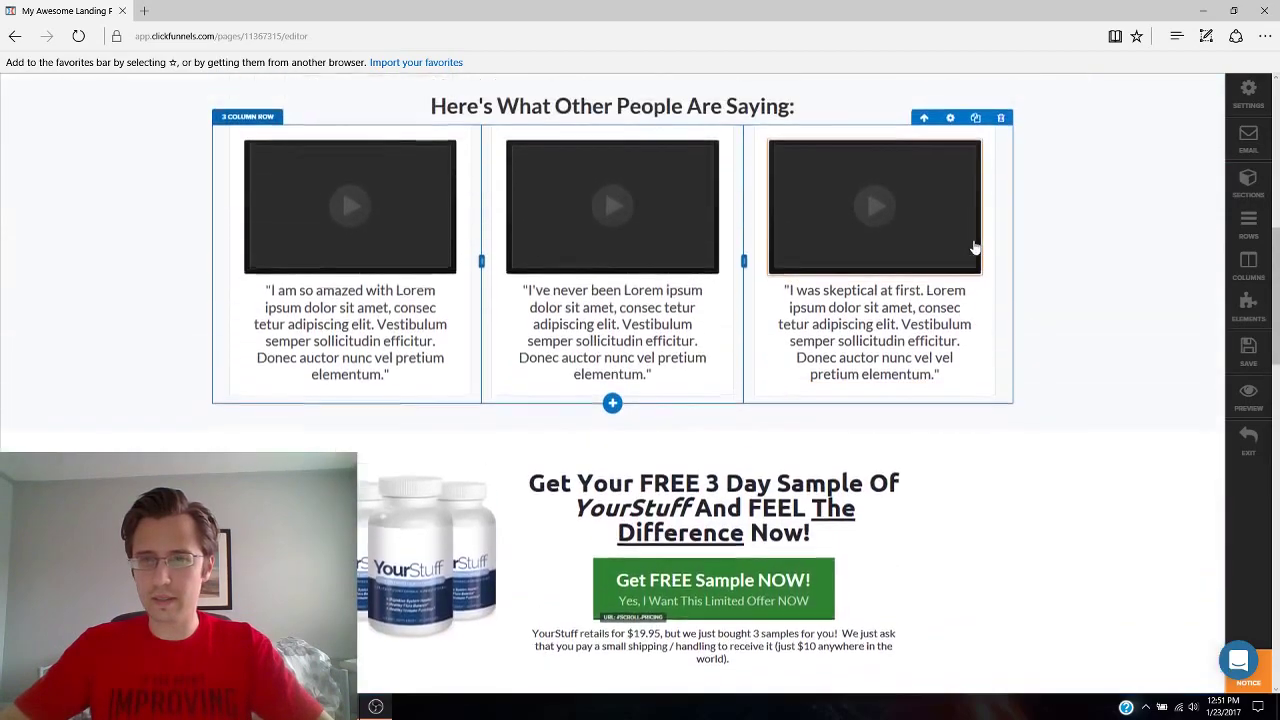
scroll(975, 247, "up", 10)
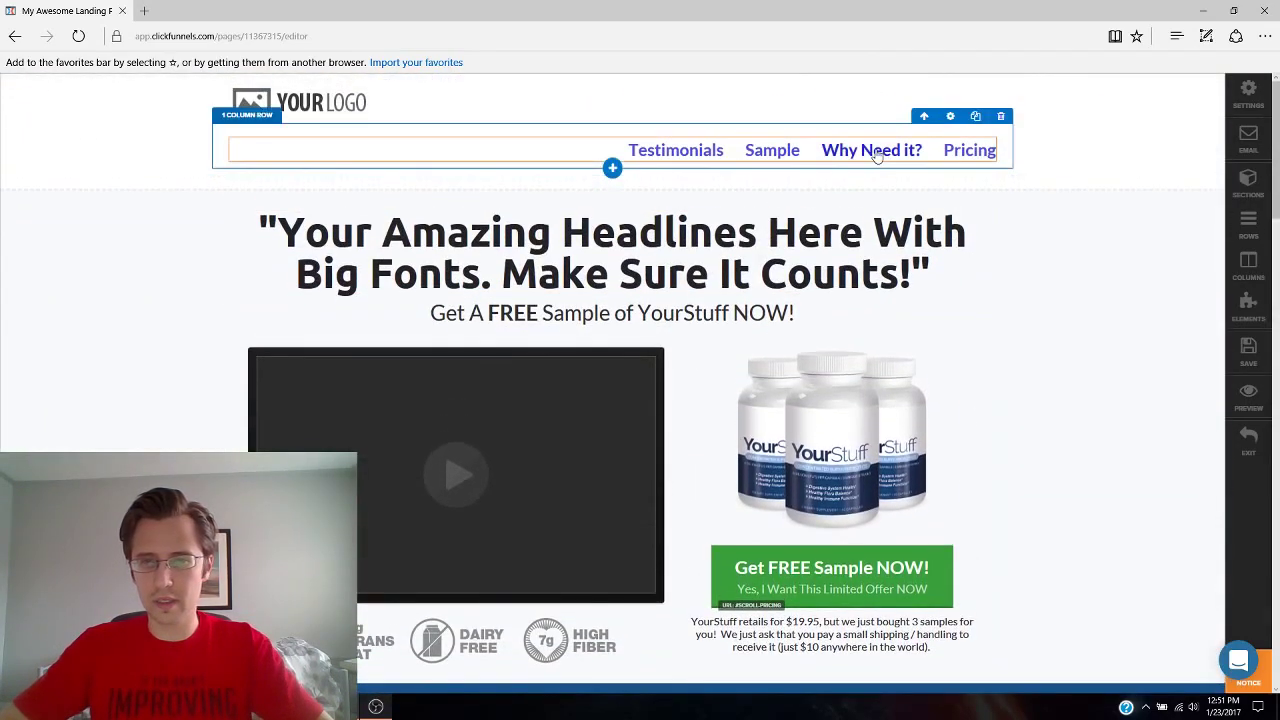
left_click(876, 150)
left_click(1094, 488)
type("#")
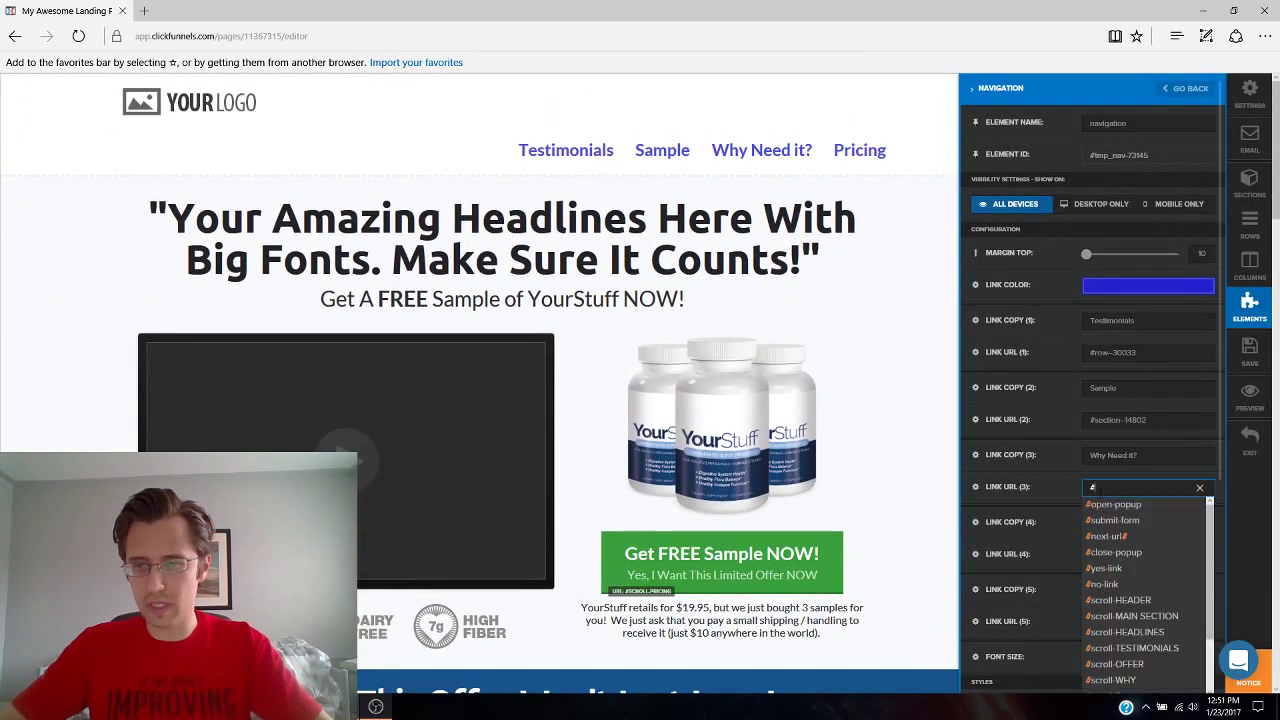
left_click(1112, 680)
left_click(894, 391)
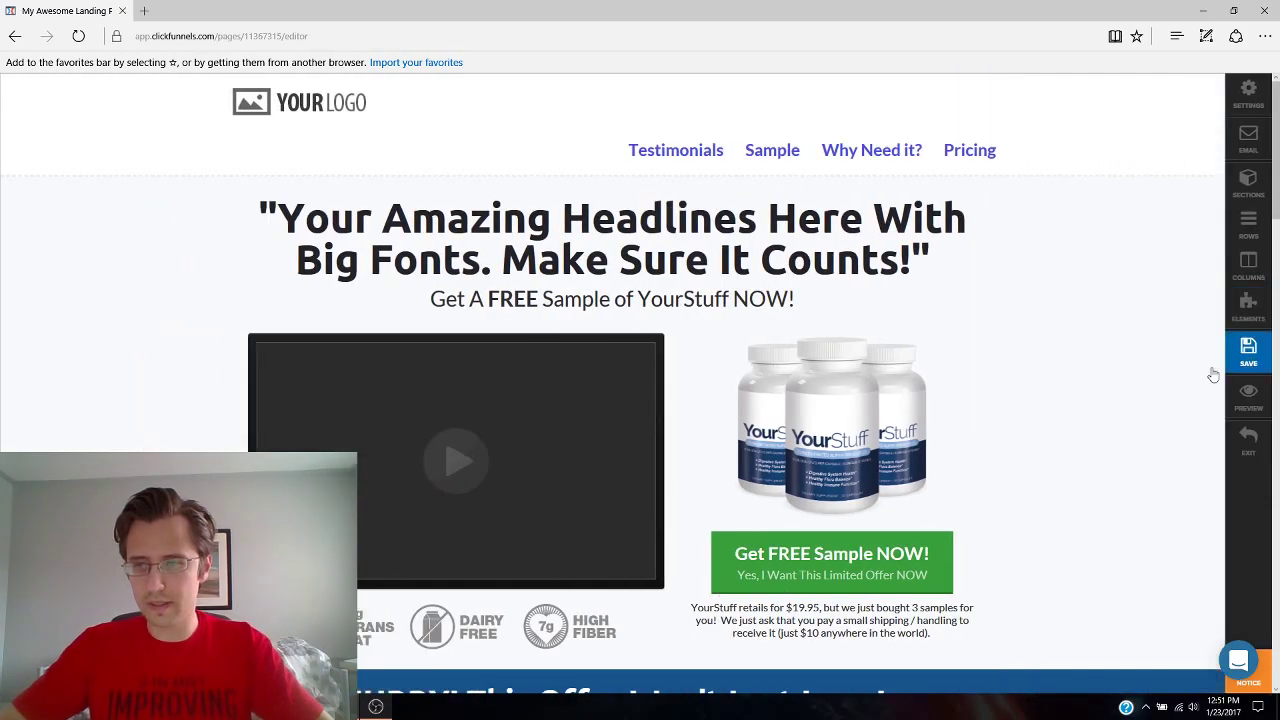
left_click(1248, 350)
Point the Pricing link (Link URL 4) at #section-34794 and save.
scroll(988, 416, "down", 1)
scroll(986, 410, "down", 15)
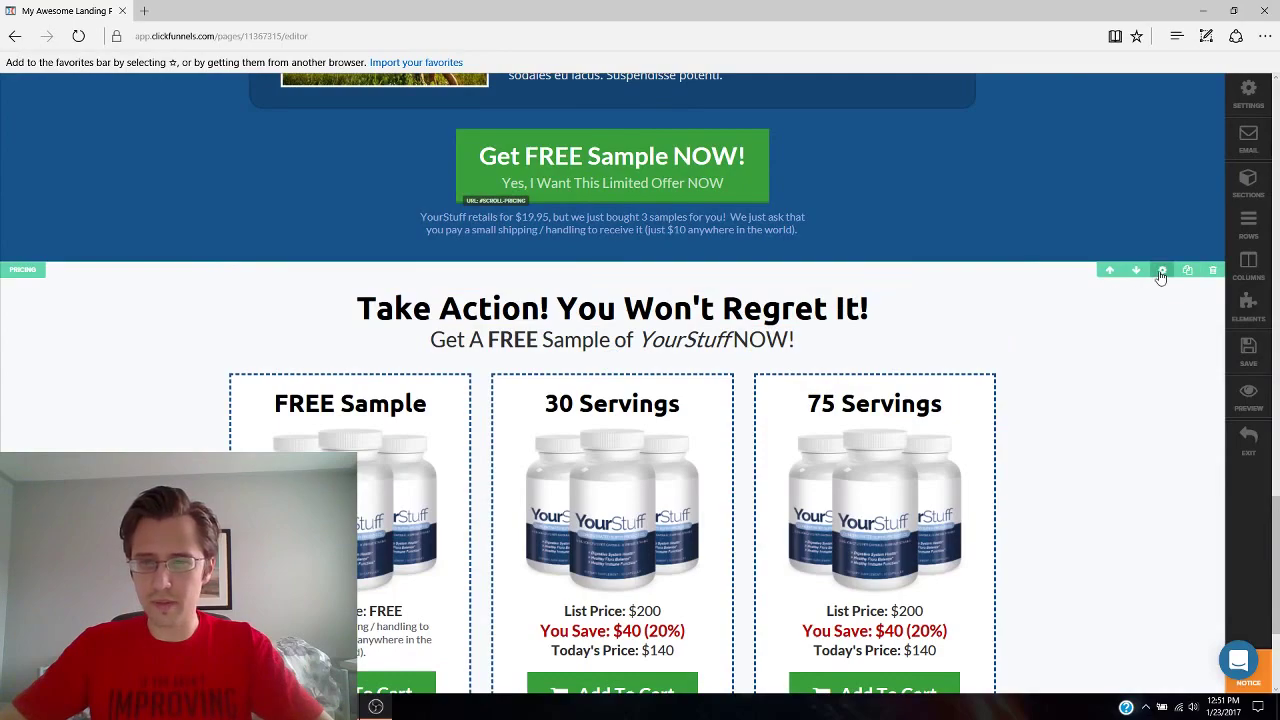
left_click(1161, 271)
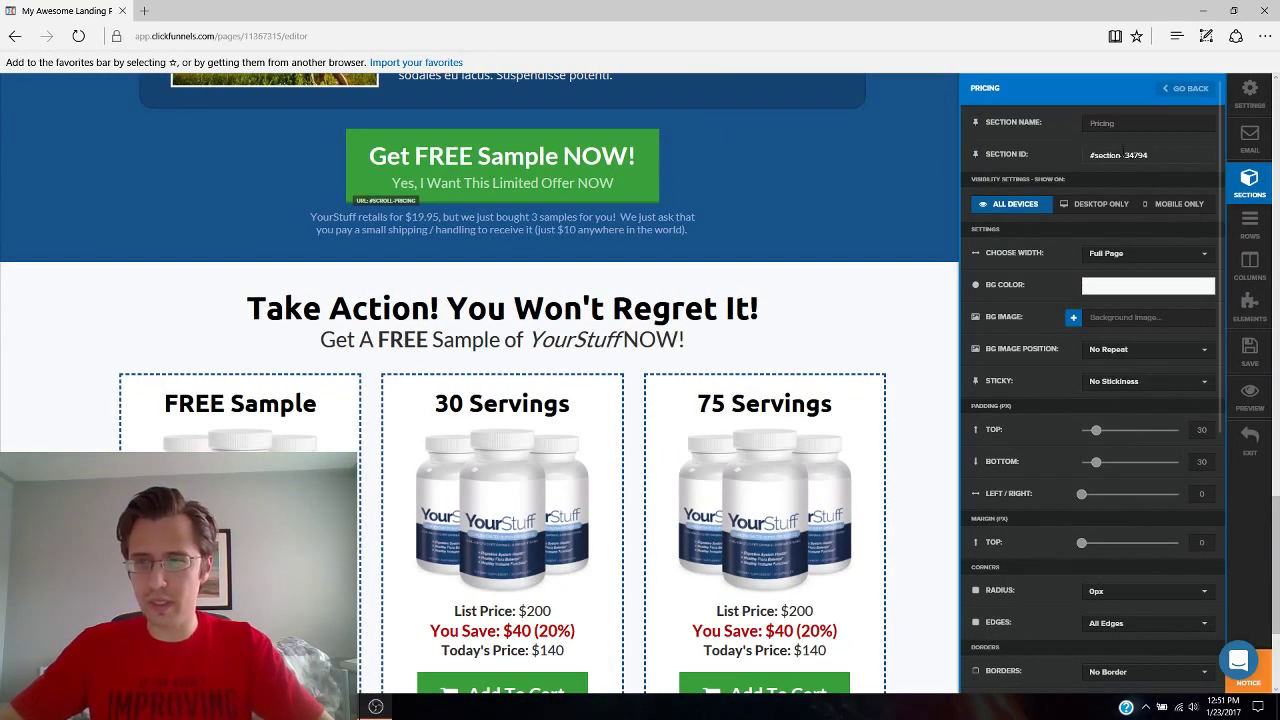
left_click(880, 223)
scroll(991, 258, "up", 10)
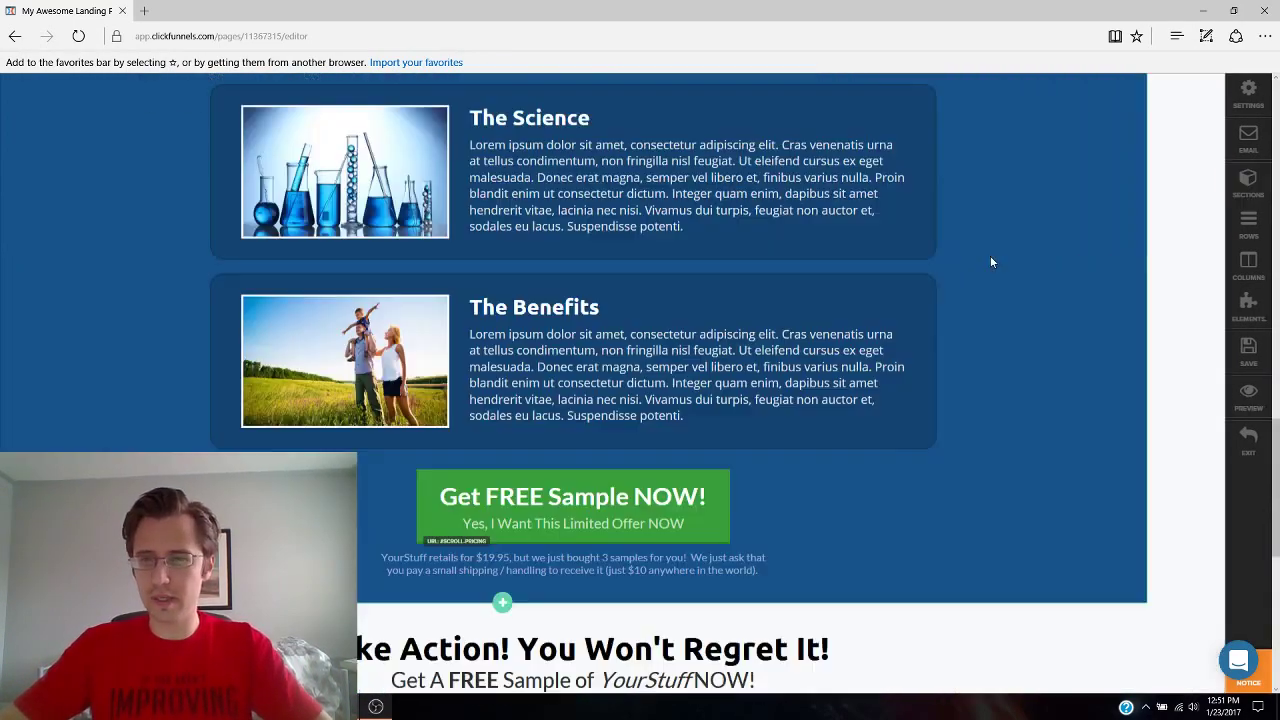
scroll(950, 162, "up", 10)
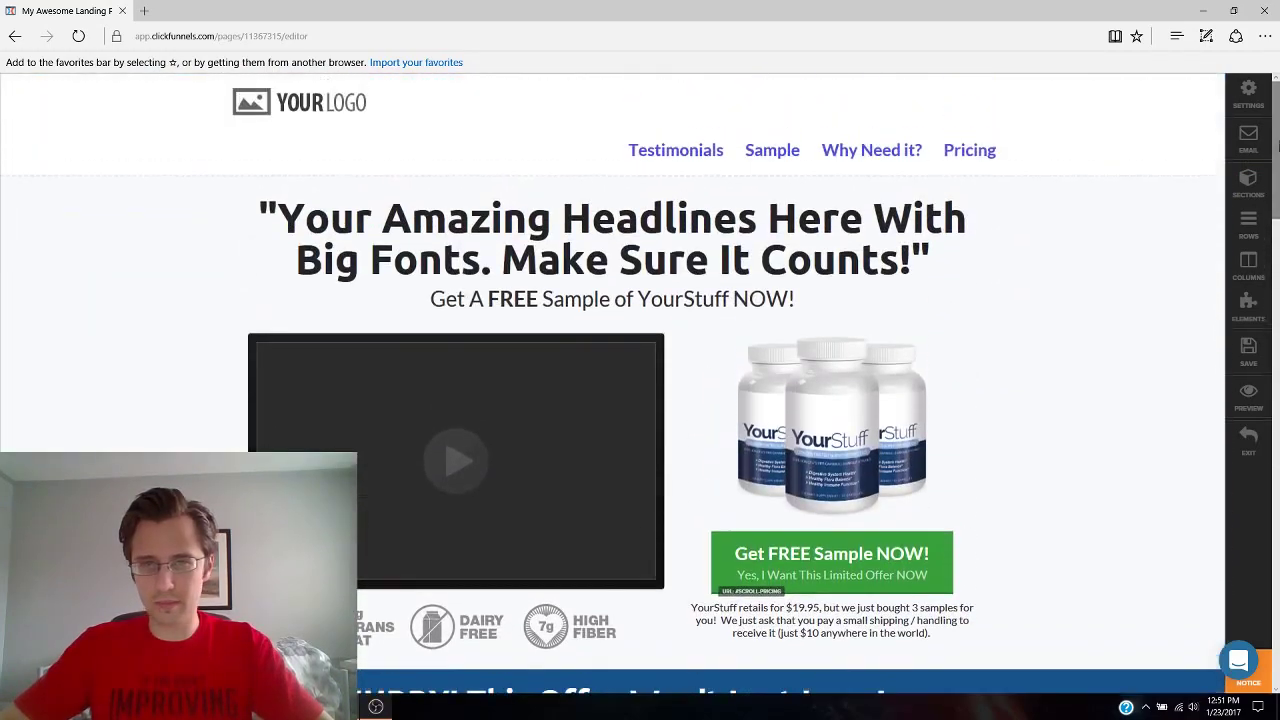
left_click(950, 162)
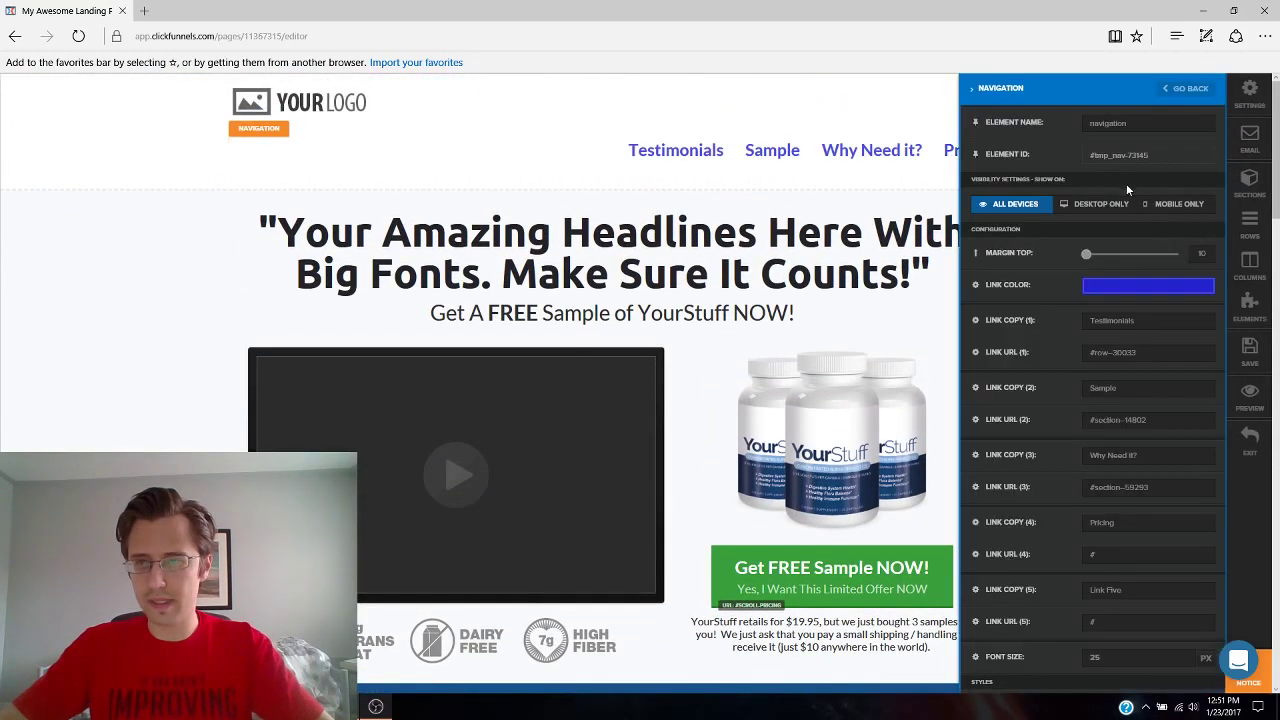
left_click(1108, 556)
left_click(1112, 572)
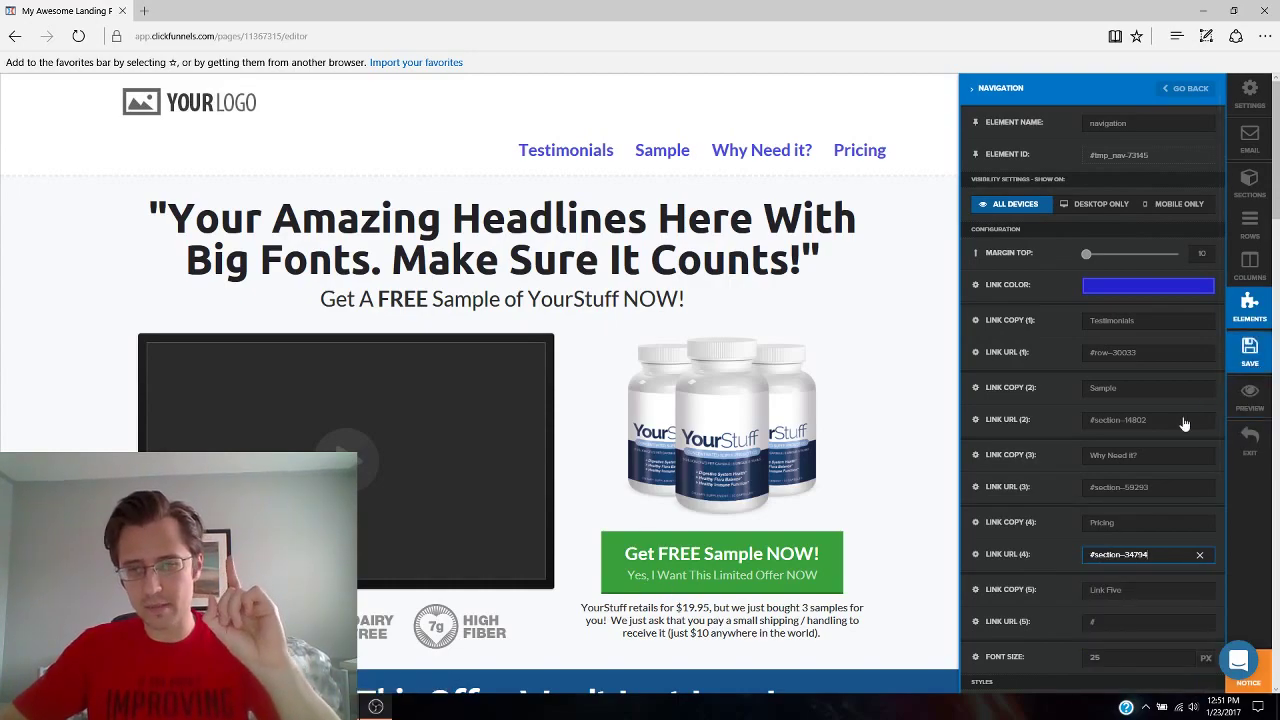
left_click(1254, 354)
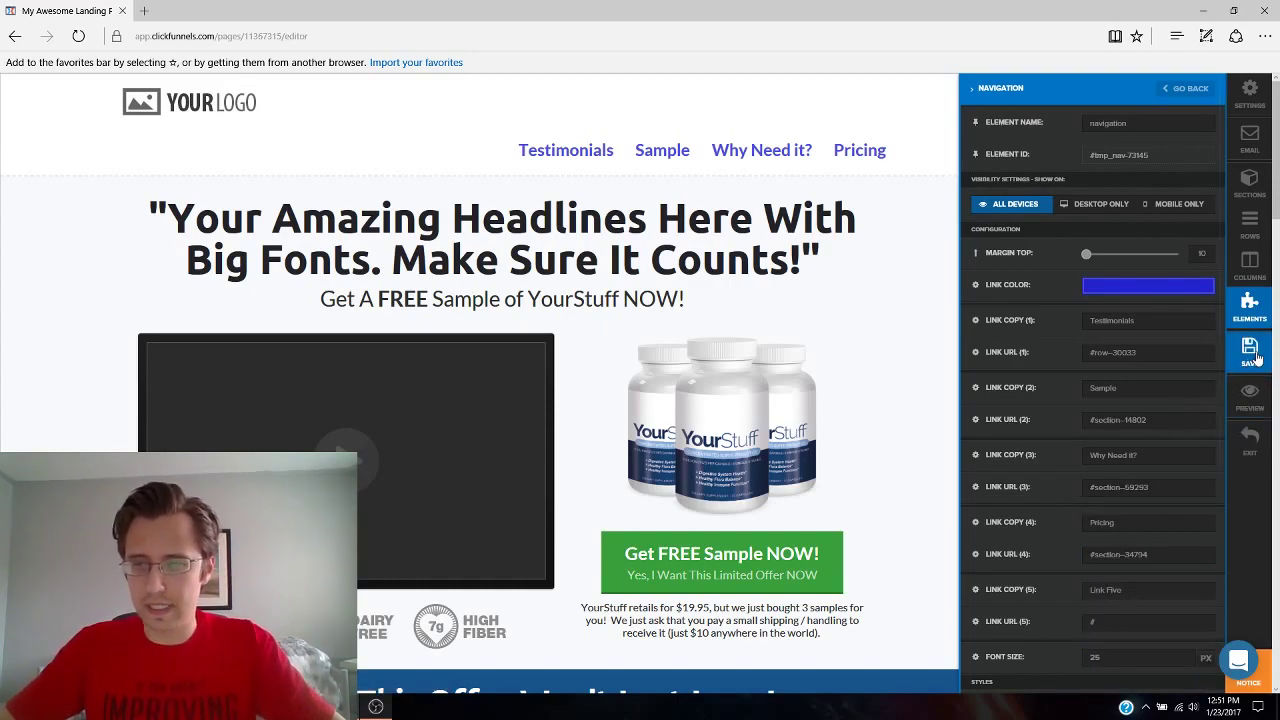
In a live preview, test the Testimonials, Sample and Why Need it? links jump to their sections.
left_click(1248, 405)
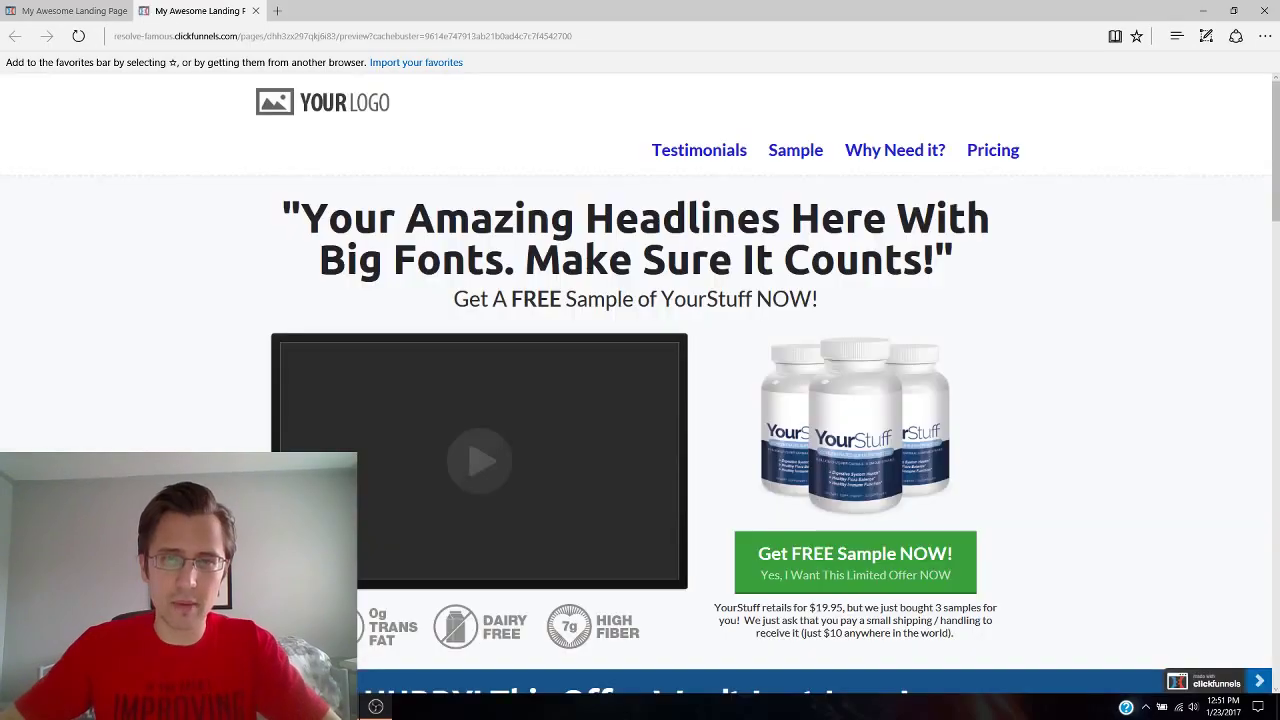
left_click(676, 150)
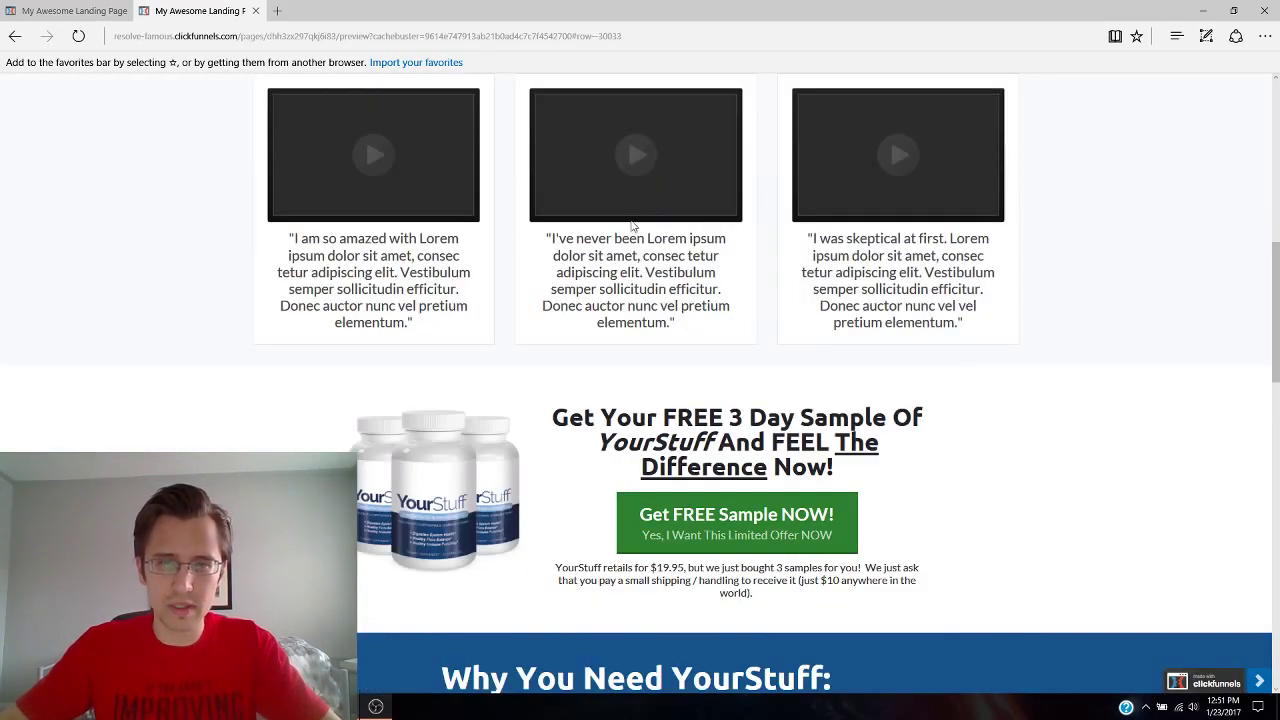
scroll(936, 312, "up", 10)
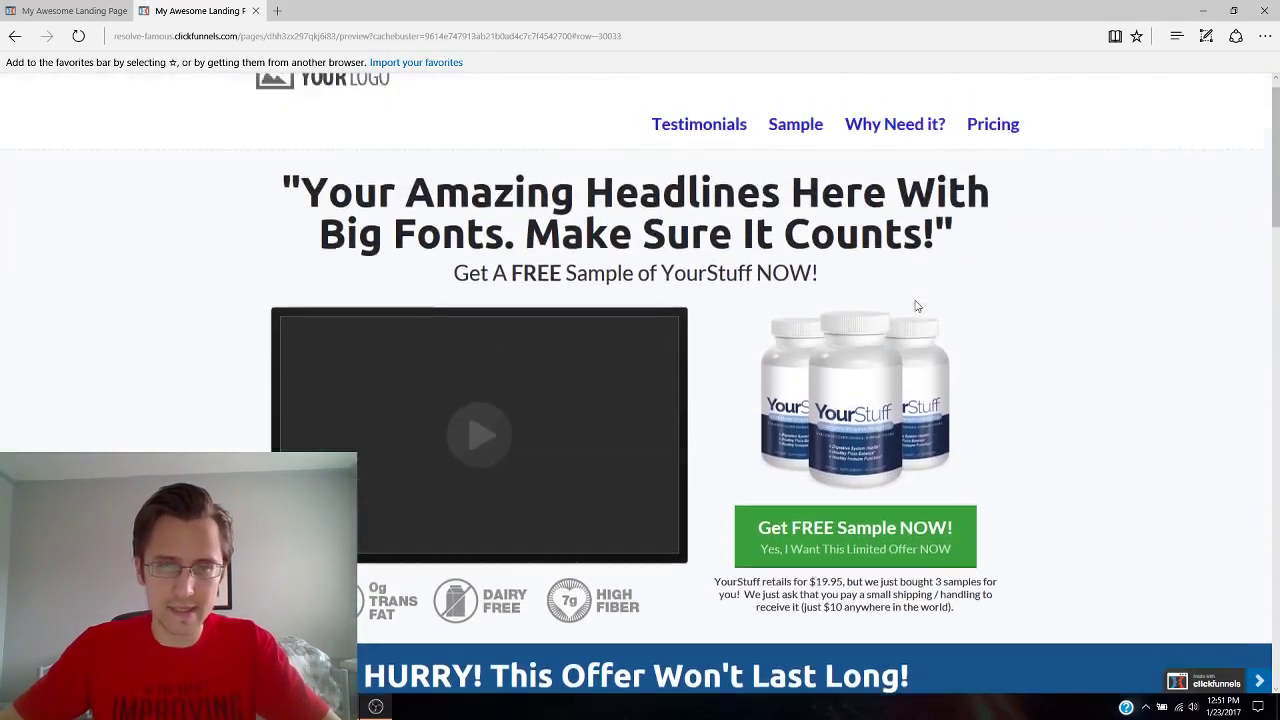
left_click(796, 150)
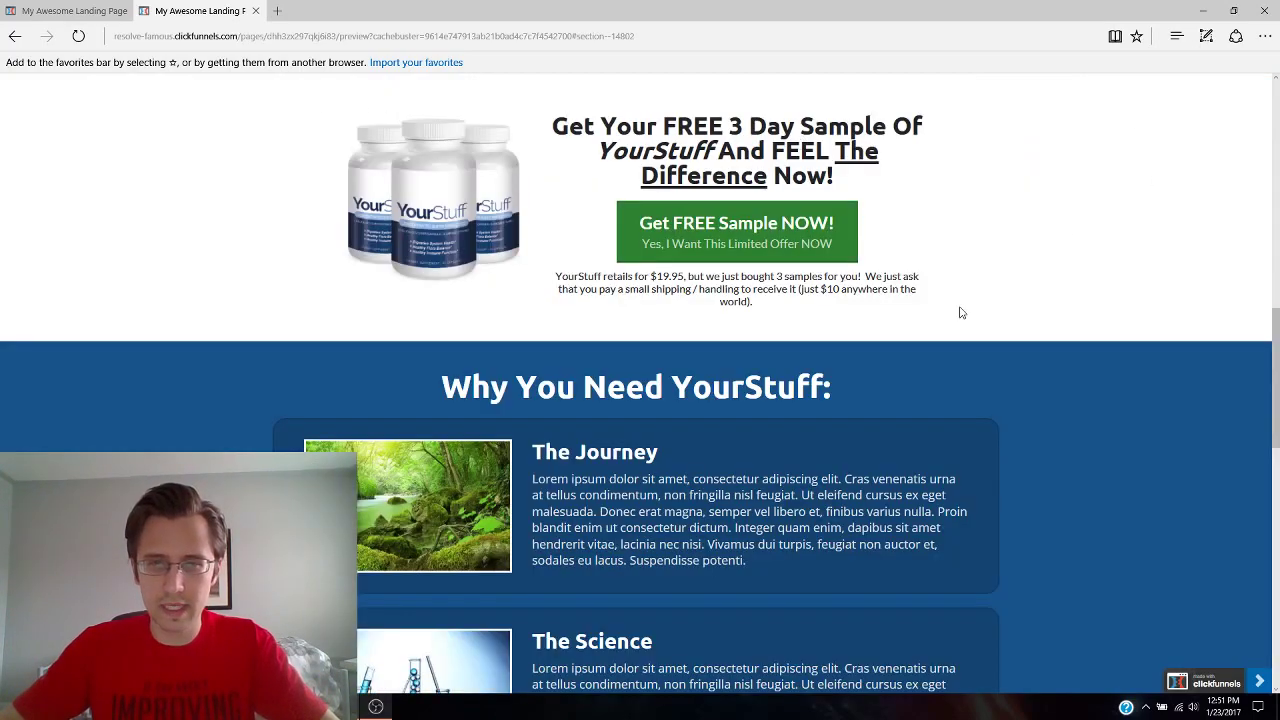
scroll(960, 300, "up", 10)
left_click(896, 150)
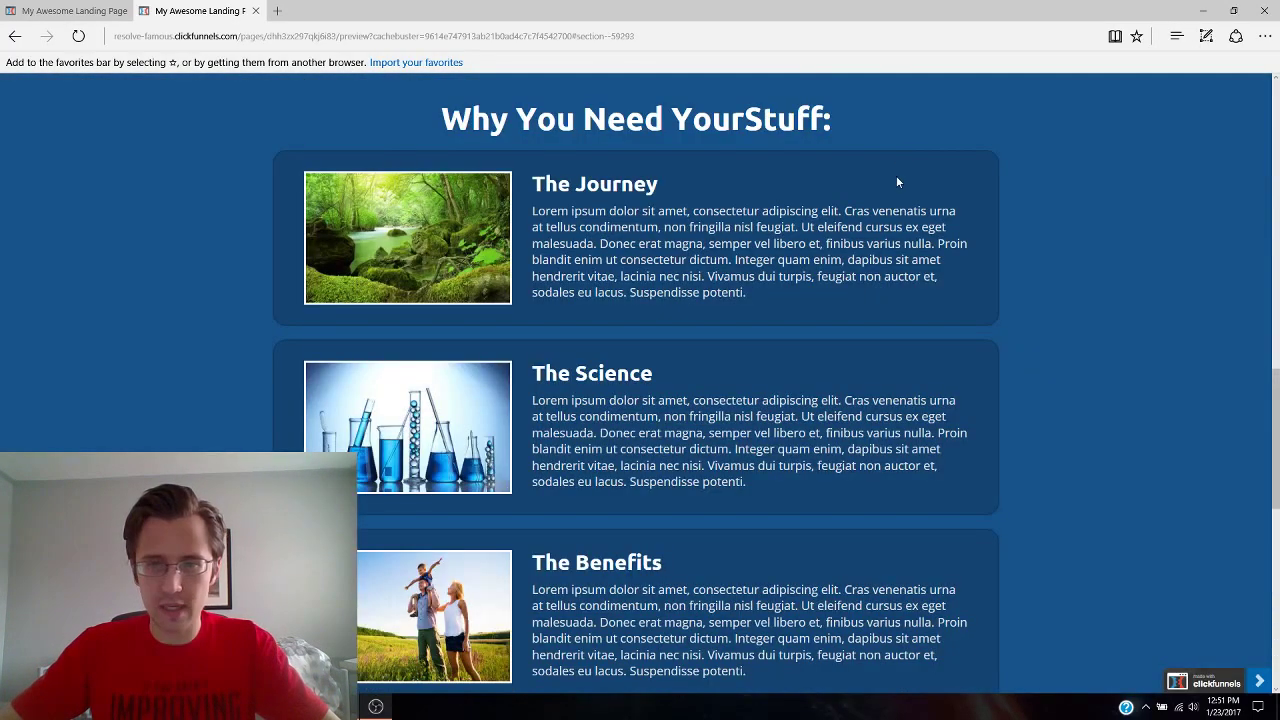
scroll(910, 210, "up", 10)
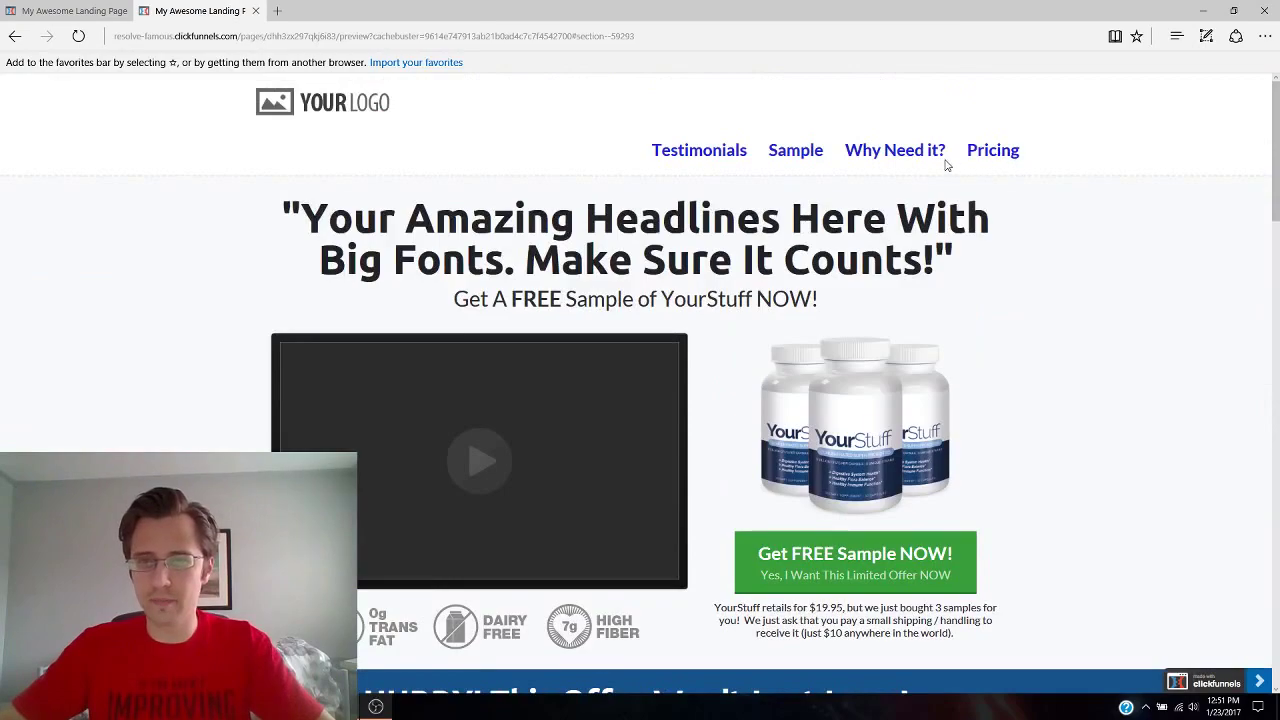
Confirm the Pricing link lands on the Take Action! pricing section with three product boxes.
left_click(980, 152)
scroll(1058, 329, "up", 1)
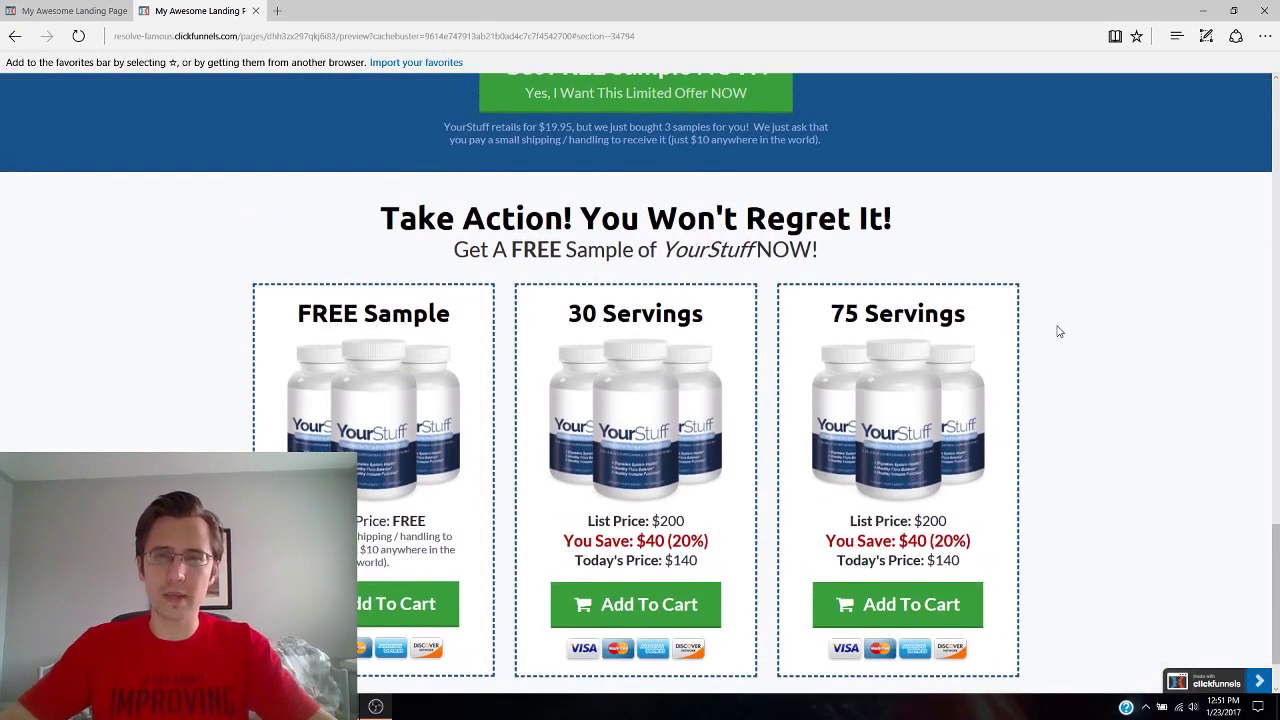
scroll(1057, 314, "down", 1)
scroll(1058, 313, "up", 2)
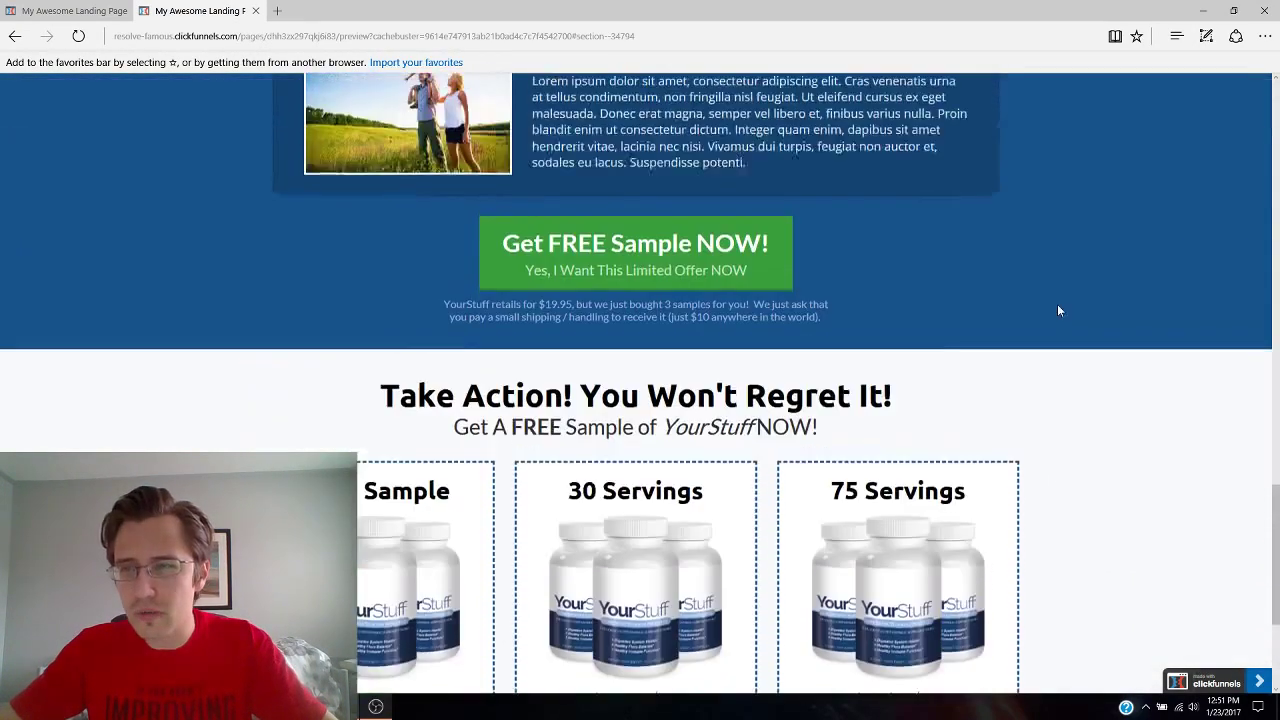
scroll(1057, 304, "down", 2)
scroll(1057, 302, "up", 1)
scroll(1058, 300, "down", 1)
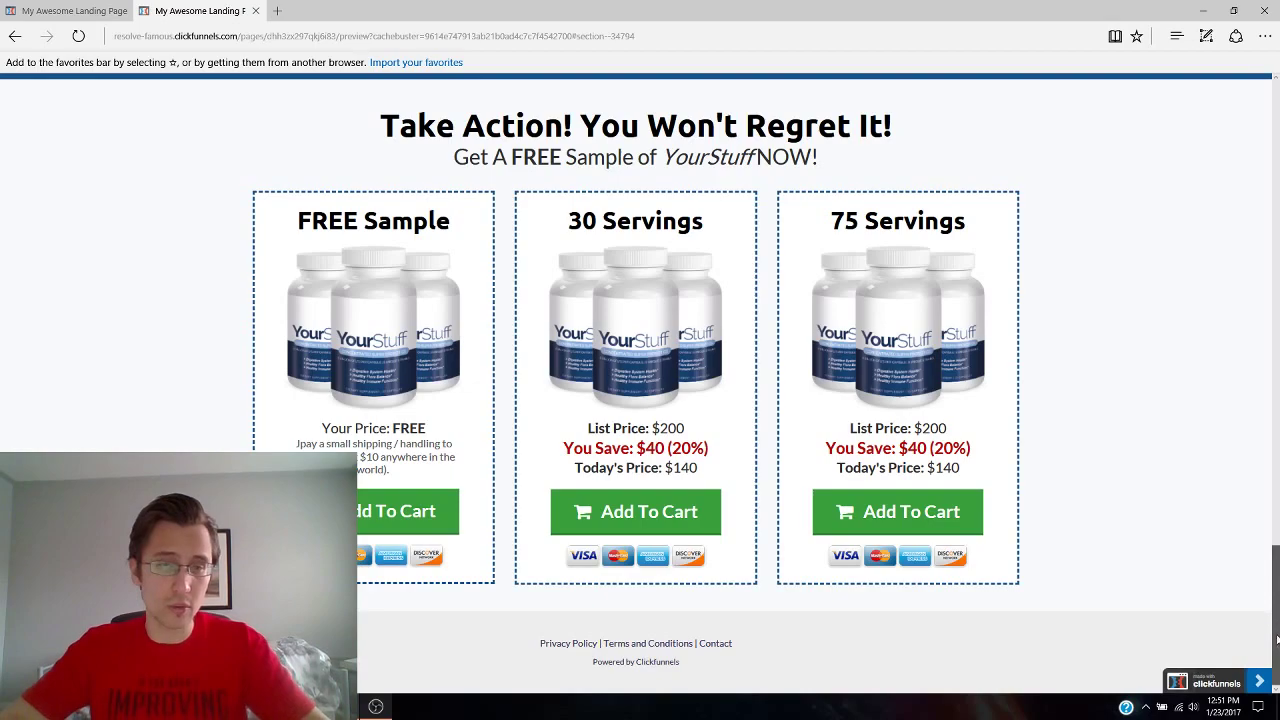
scroll(1272, 640, "up", 1)
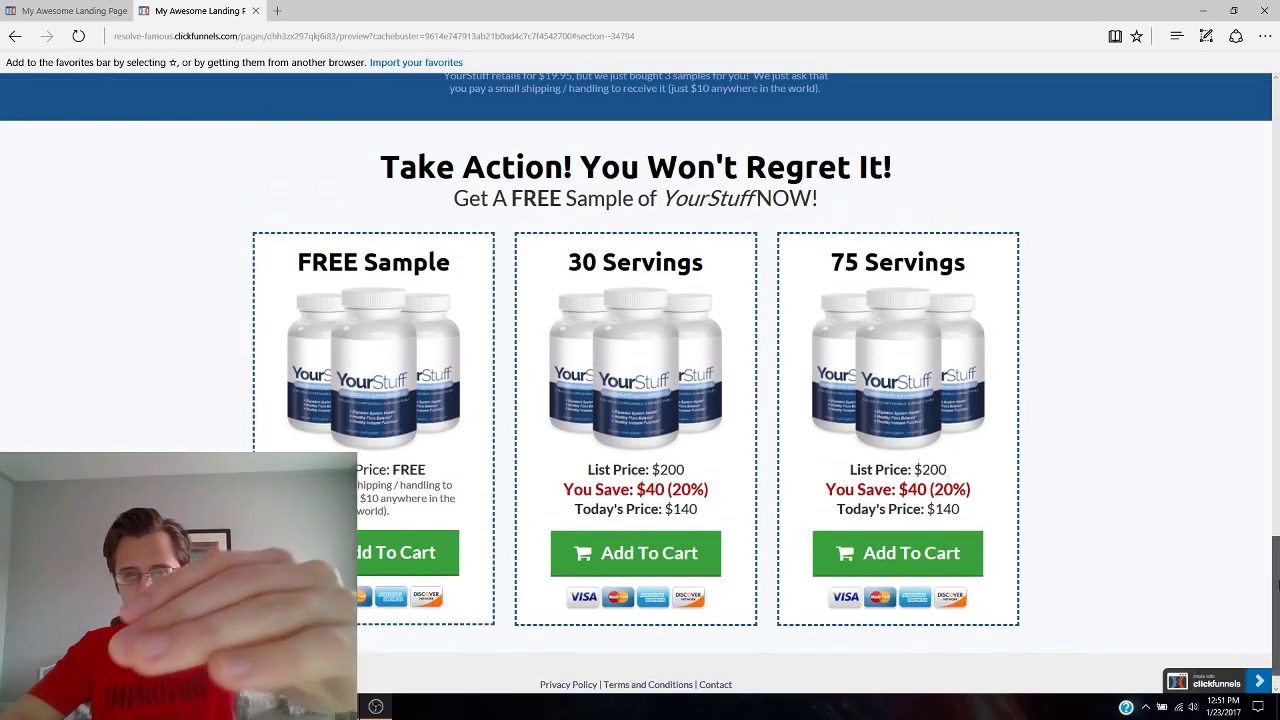
scroll(1274, 638, "down", 1)
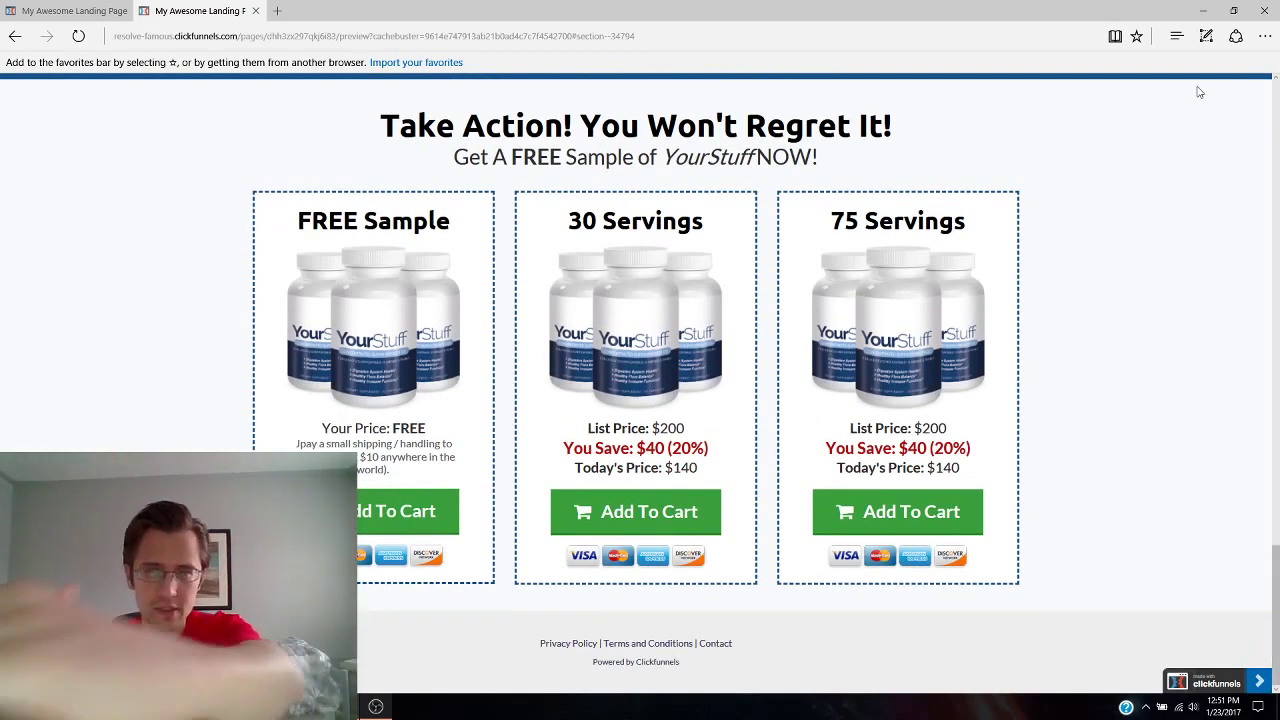
Close the preview, give the testimonials row an On Scroll, Fade From Right animation, and save.
left_click(257, 12)
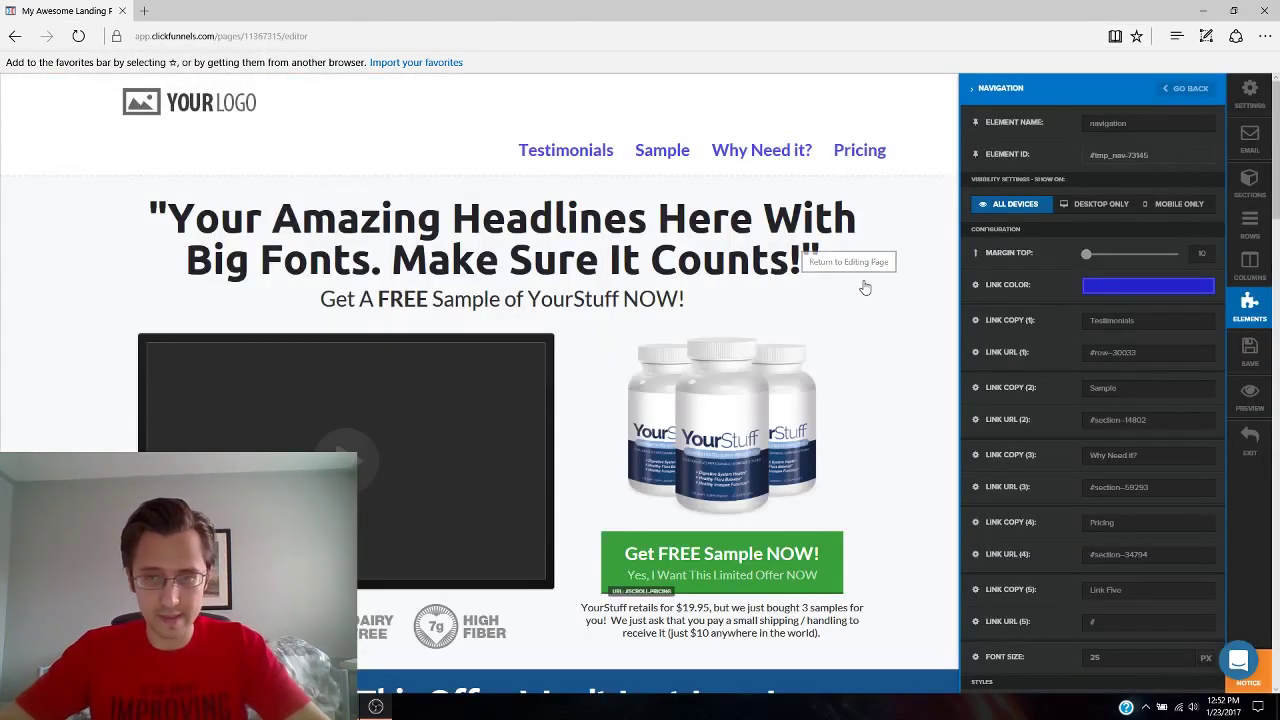
left_click(800, 258)
scroll(1099, 392, "down", 4)
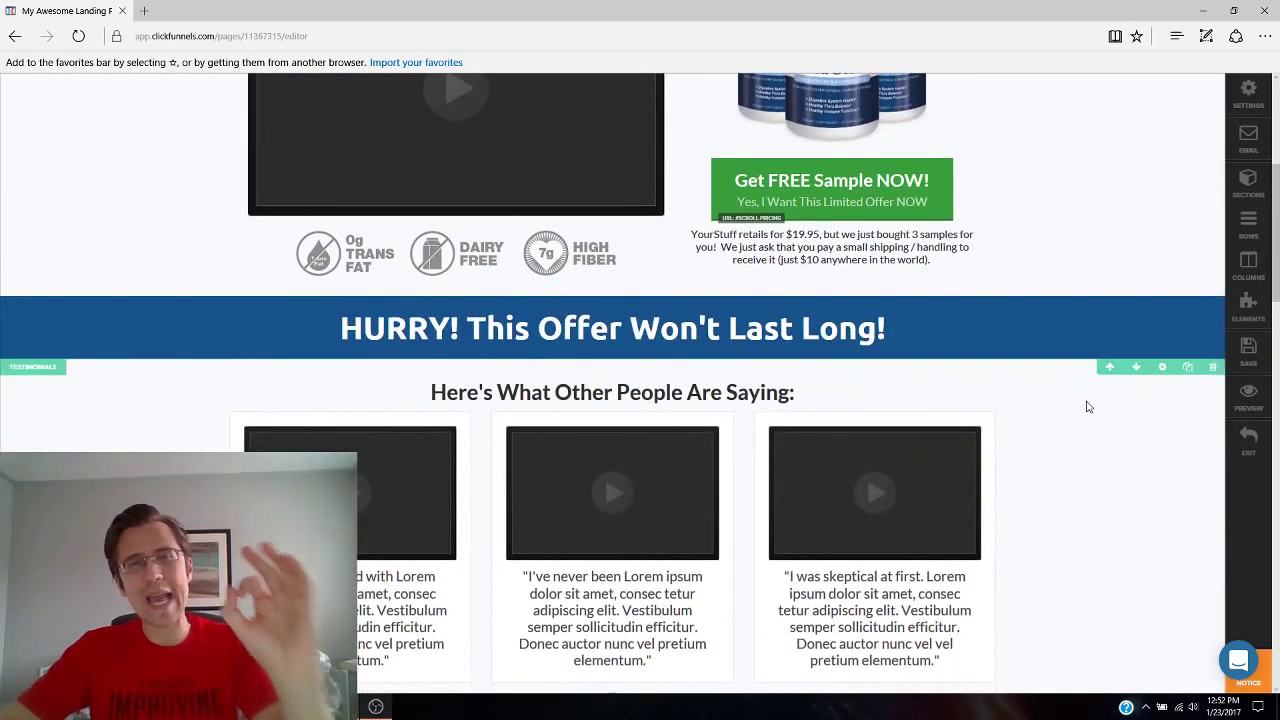
mouse_move(968, 438)
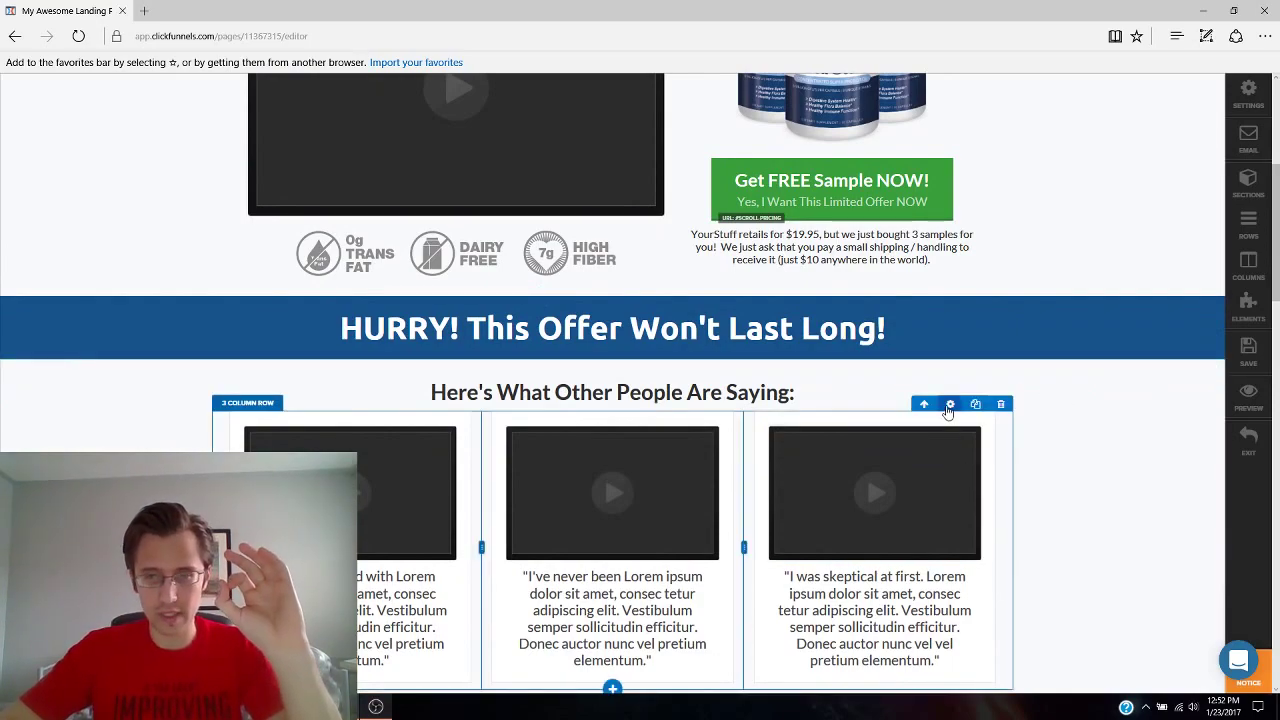
left_click(949, 405)
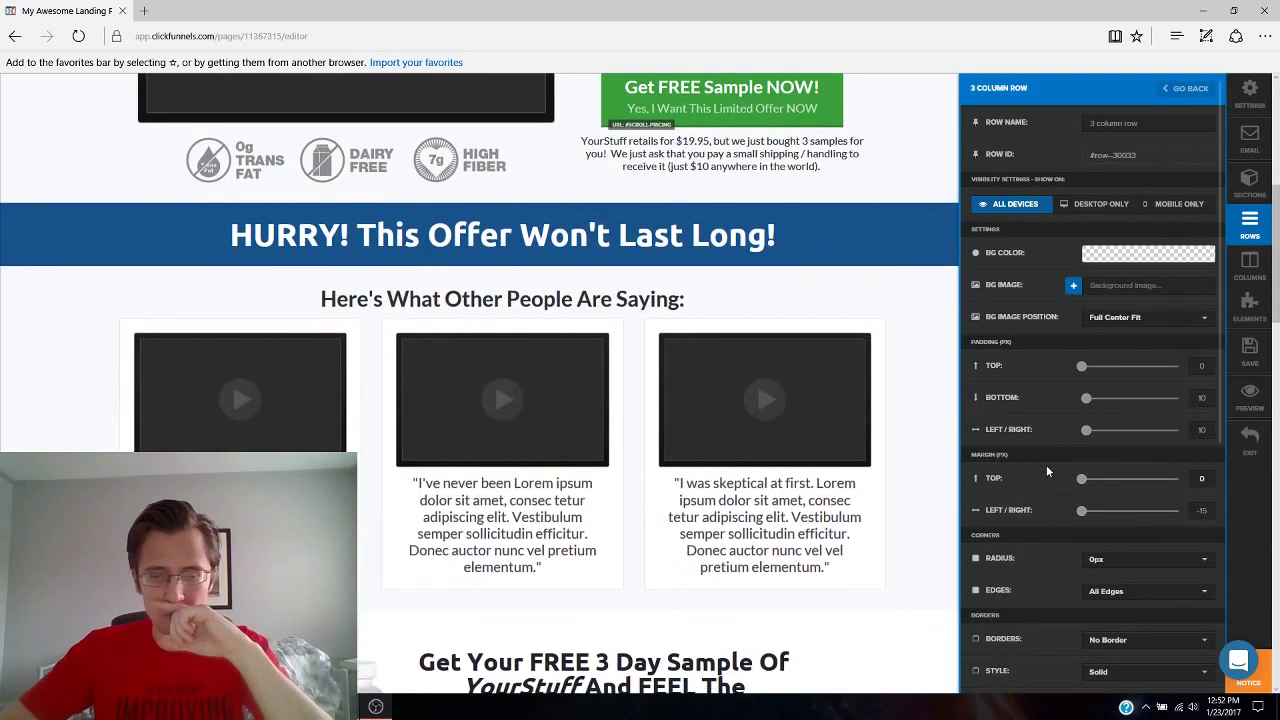
left_click_drag(1224, 310, 1226, 585)
left_click(1140, 530)
left_click(1115, 589)
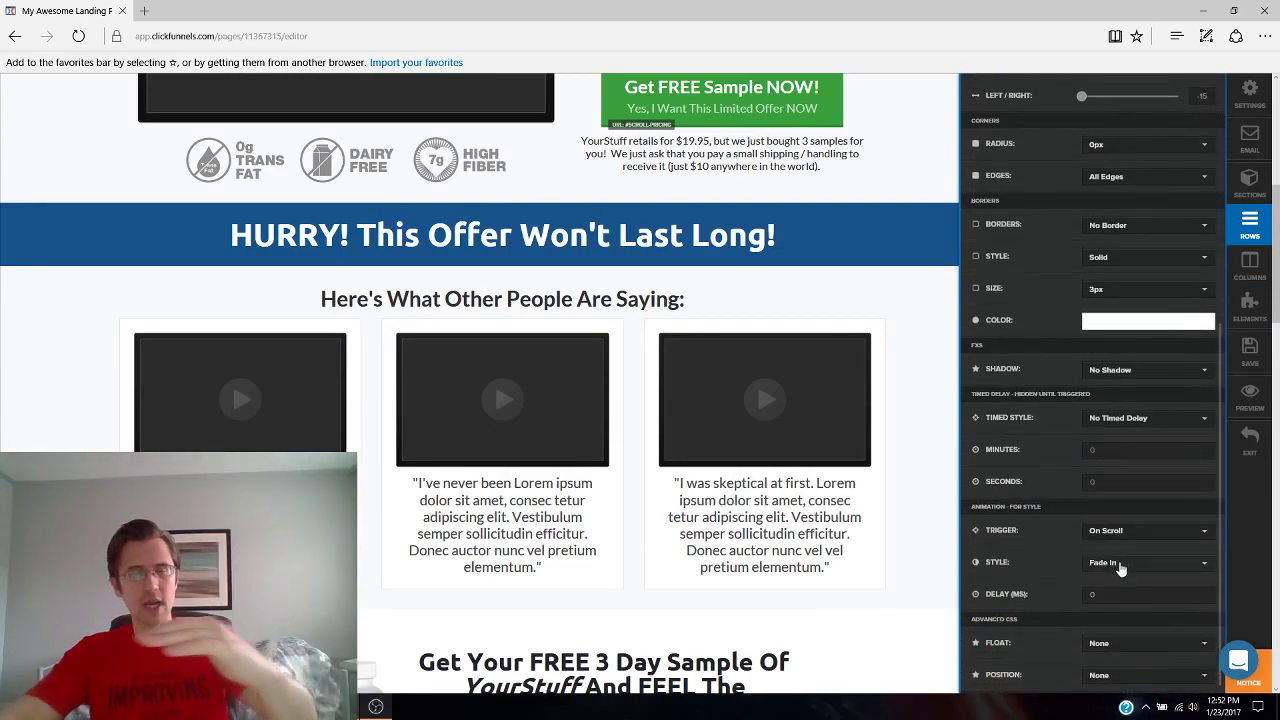
left_click(1121, 567)
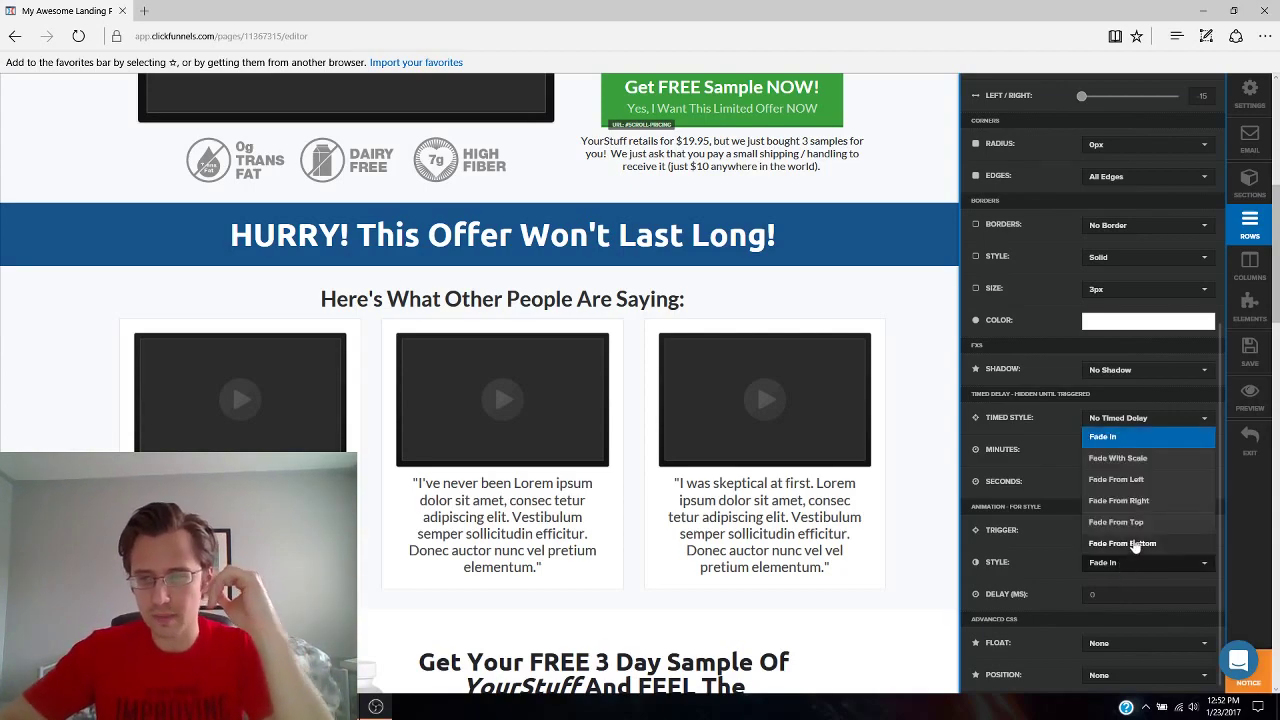
left_click(1140, 501)
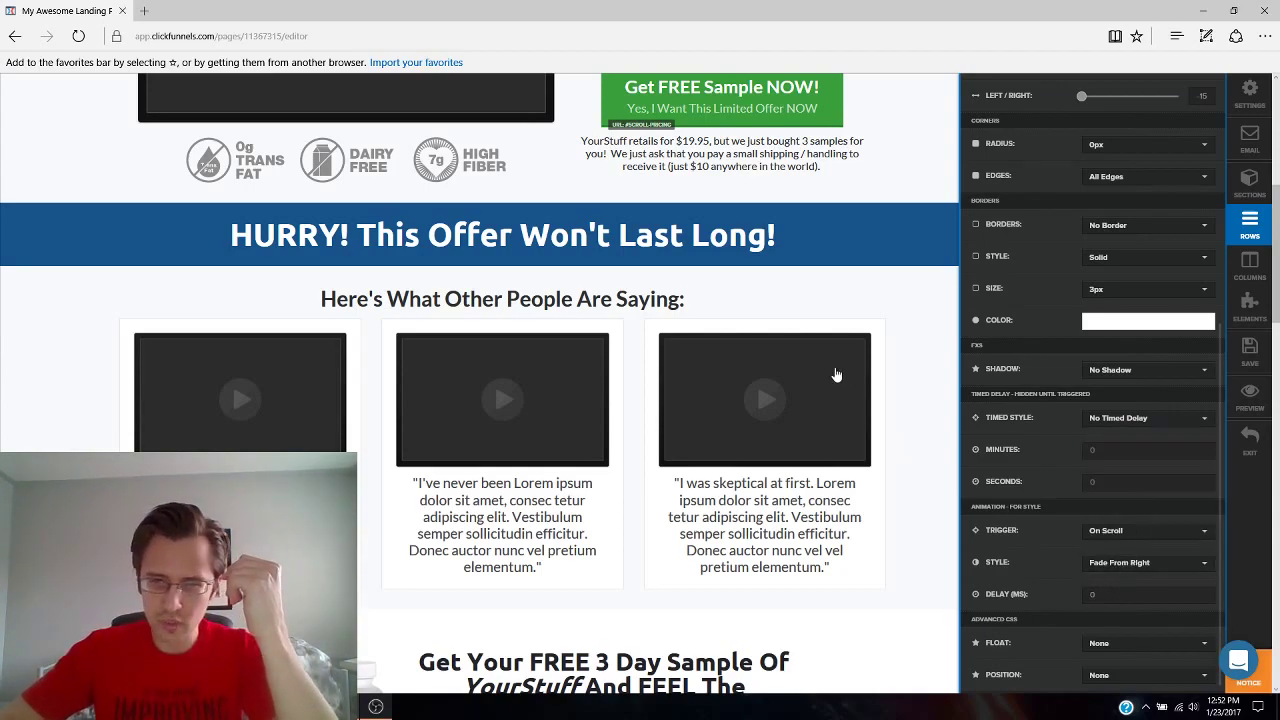
left_click(926, 312)
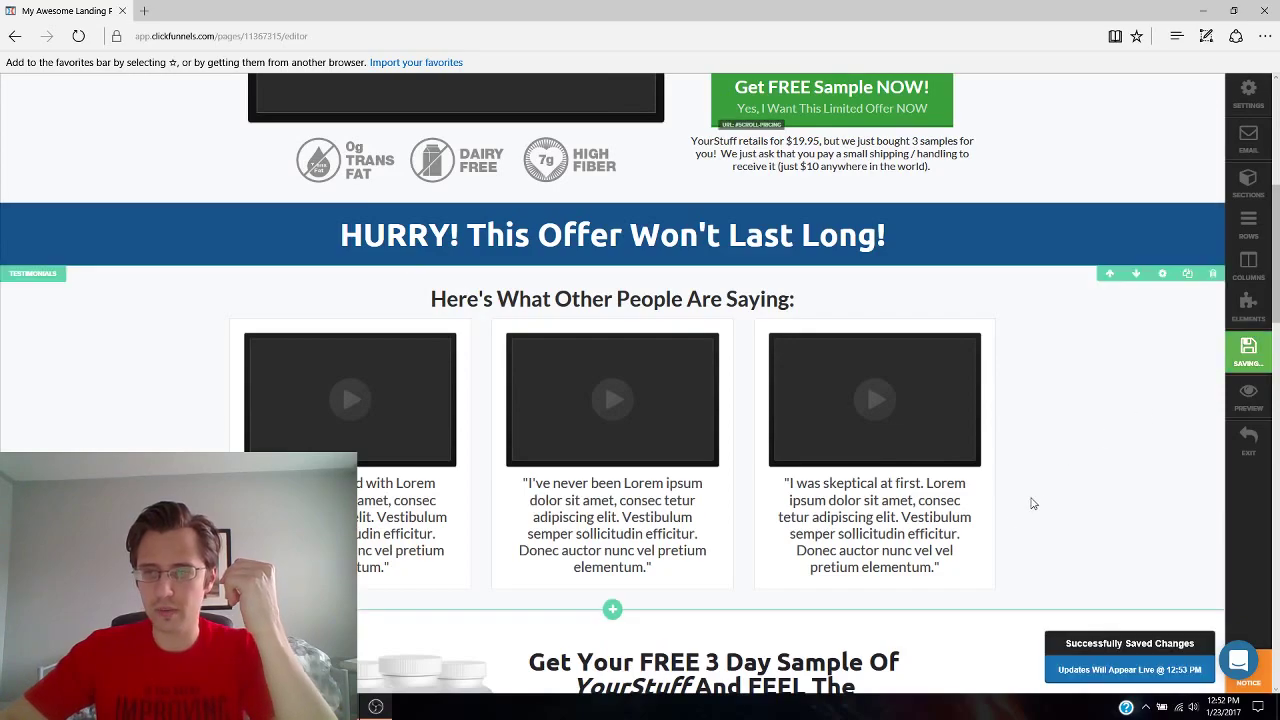
Open a fresh live preview of the saved landing page.
scroll(1037, 494, "up", 5)
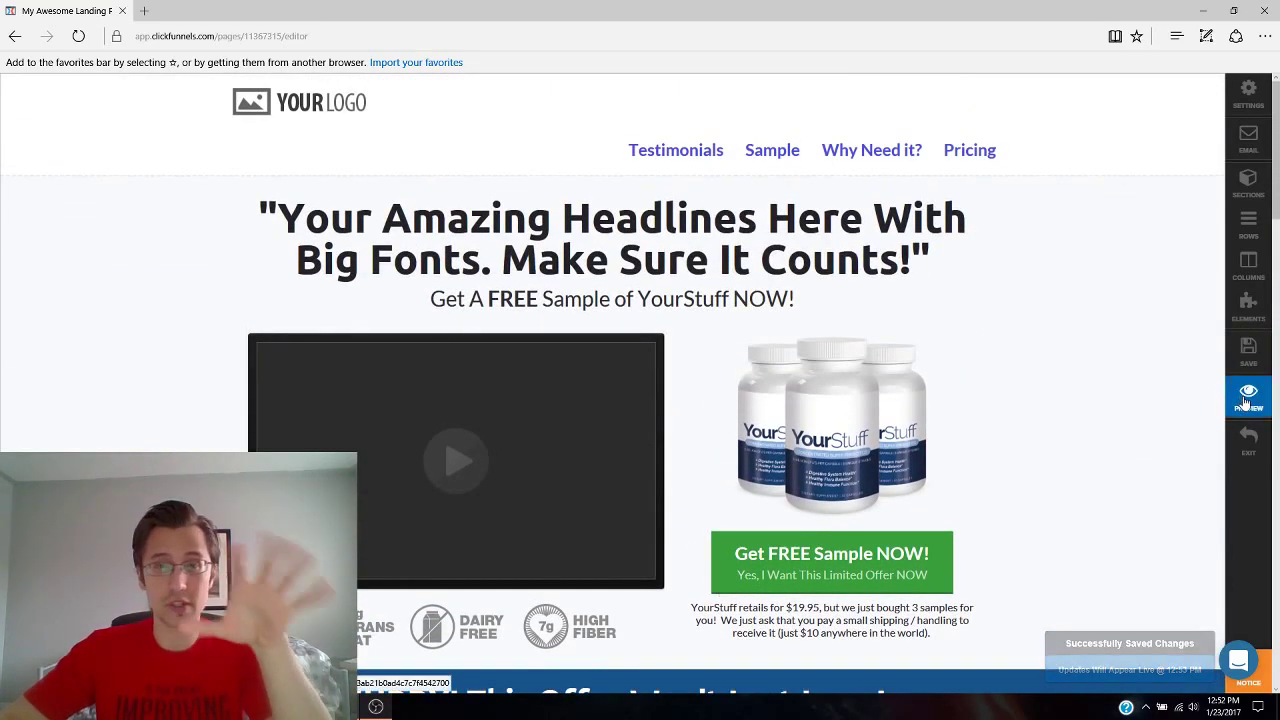
left_click(1232, 398)
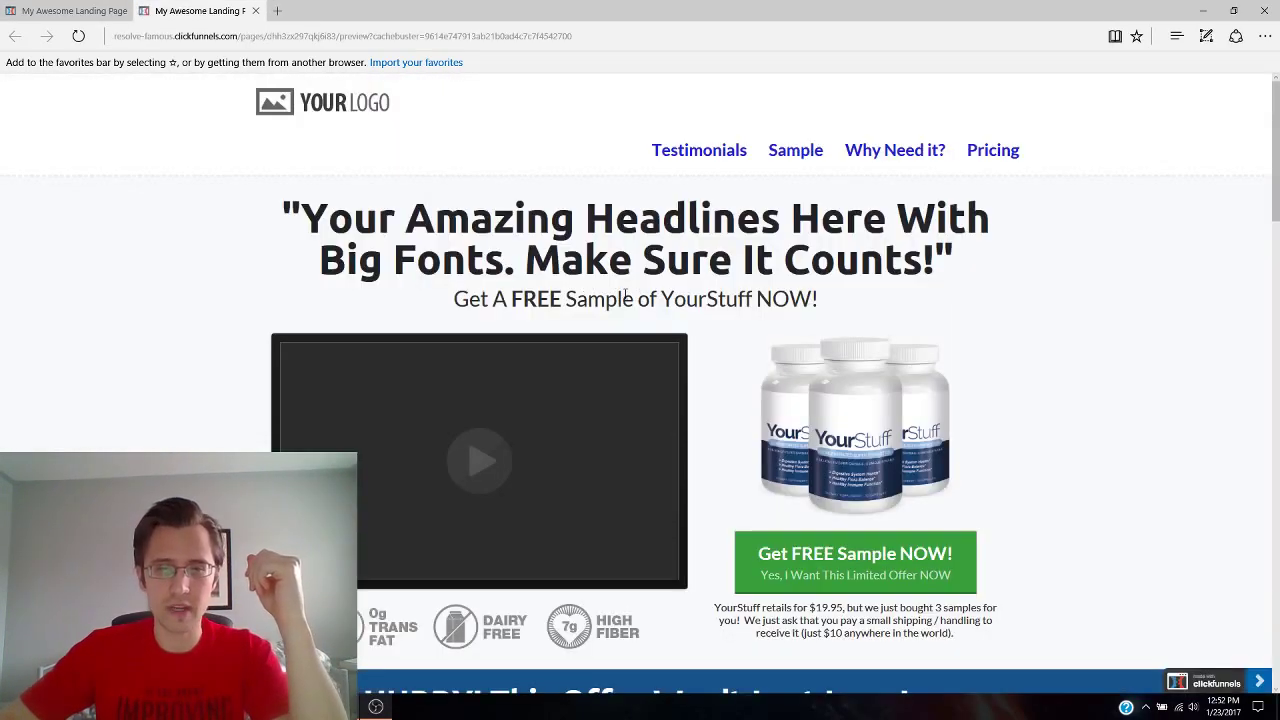
scroll(628, 300, "down", 5)
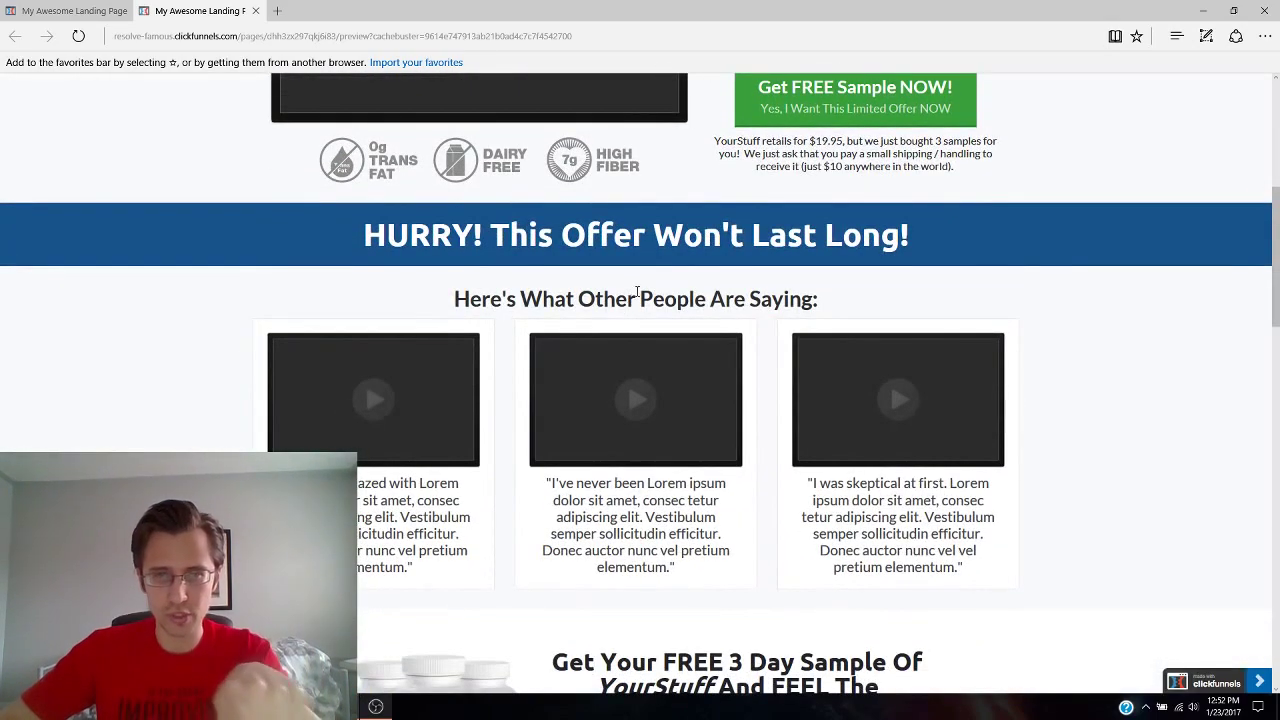
scroll(637, 291, "up", 5)
left_click(256, 14)
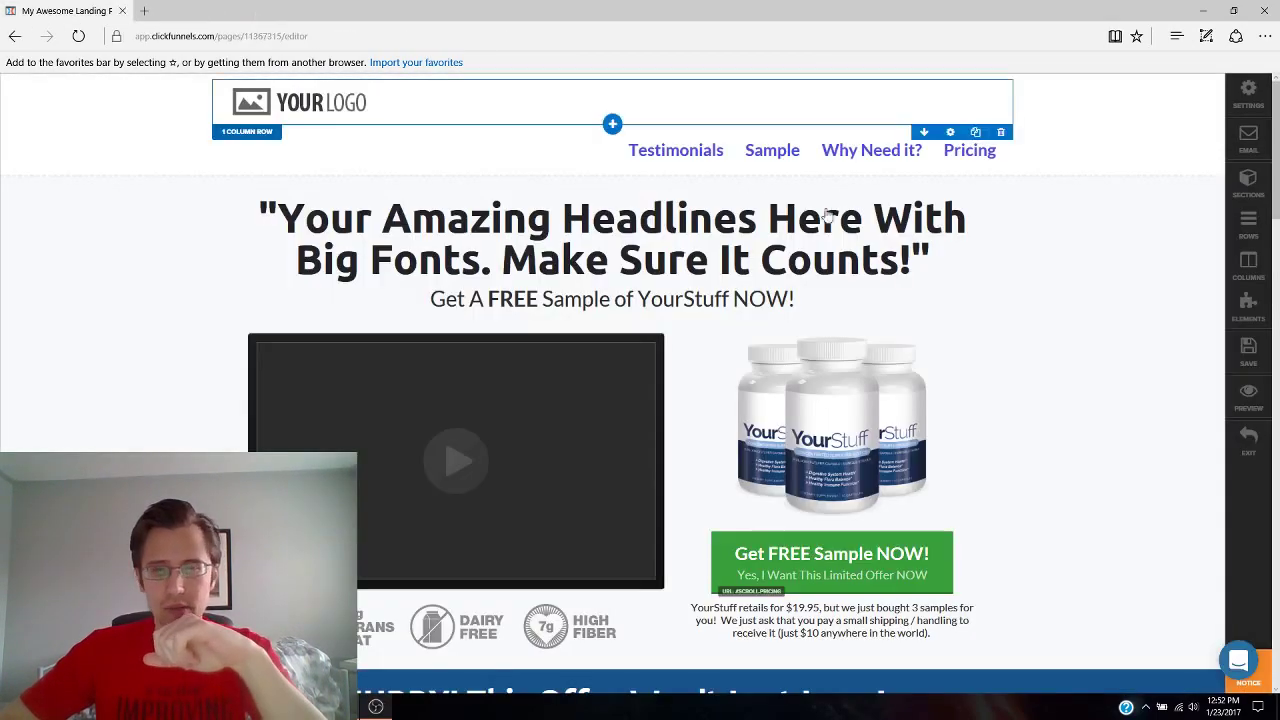
left_click(1237, 398)
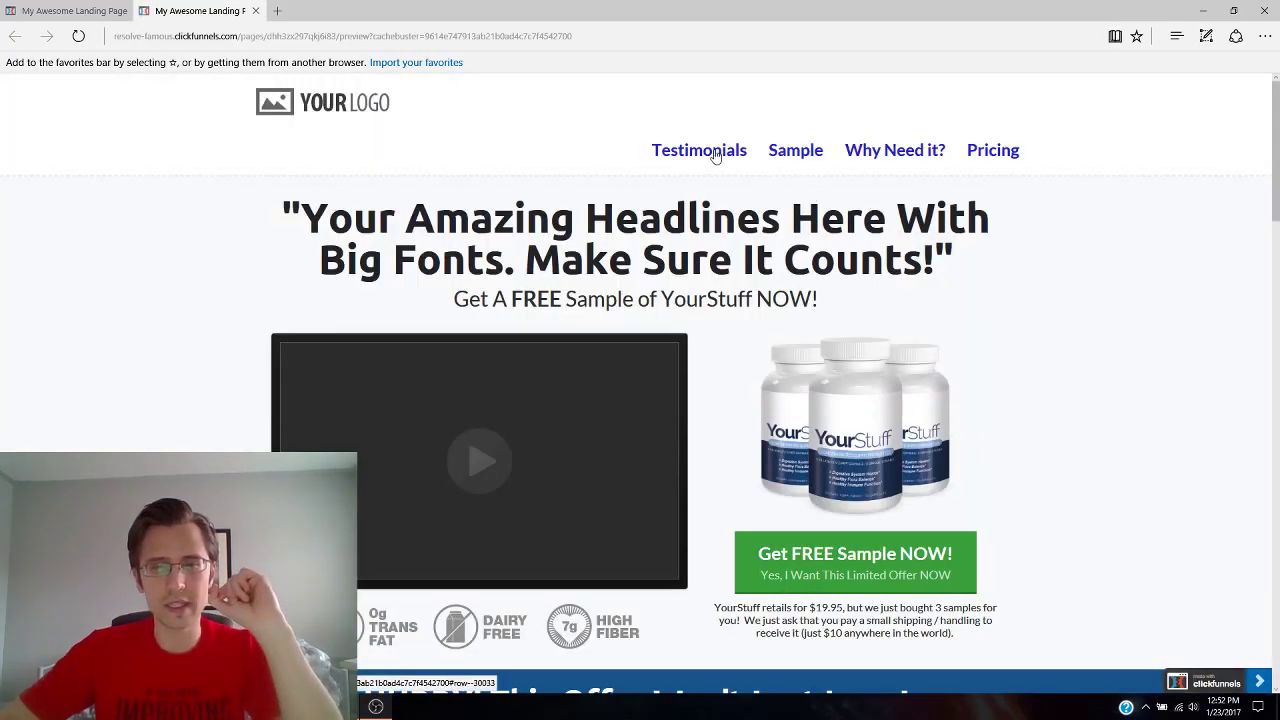
Check that Testimonials jumps to the testimonials row and that the row fades in.
left_click(714, 155)
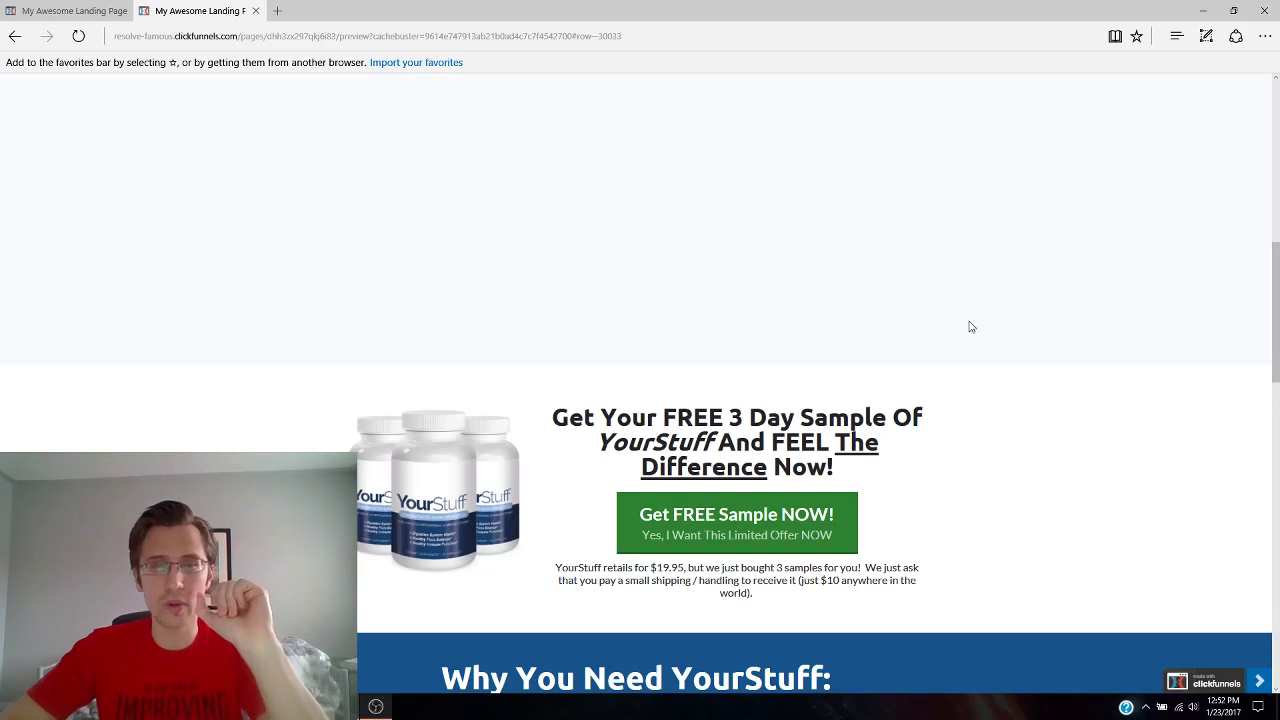
left_click_drag(1277, 331, 1272, 272)
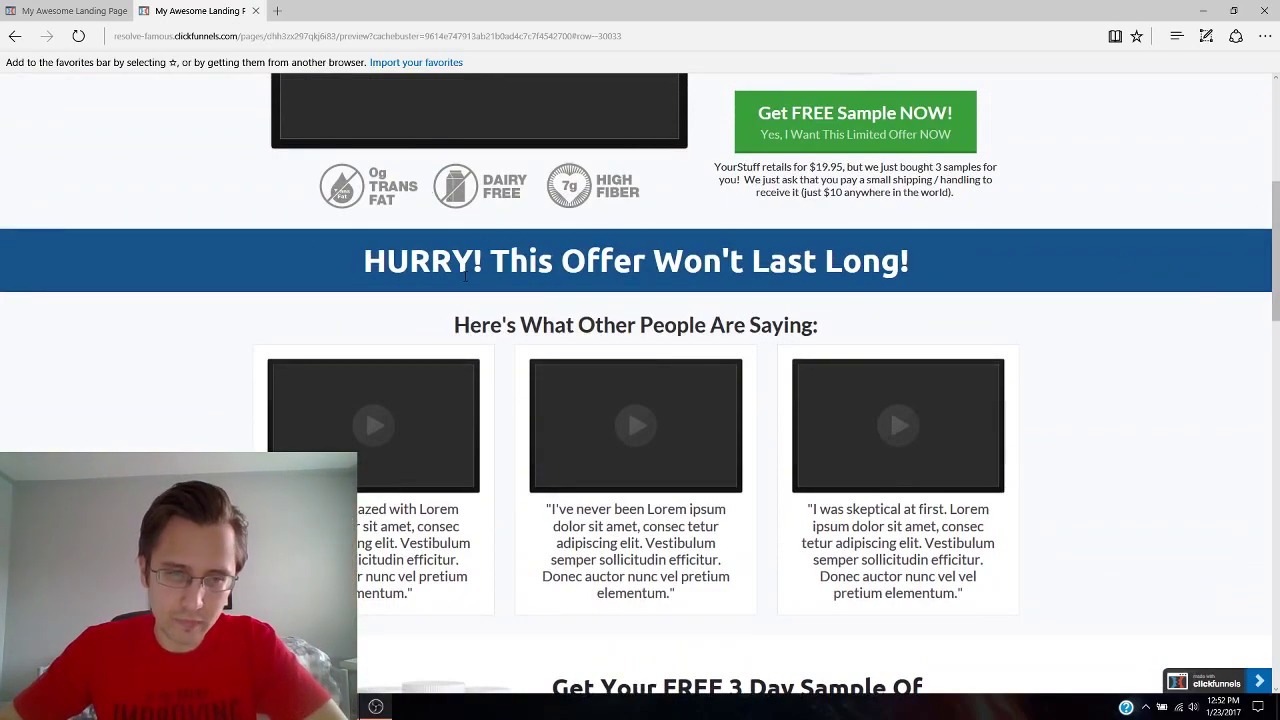
left_click_drag(456, 321, 600, 314)
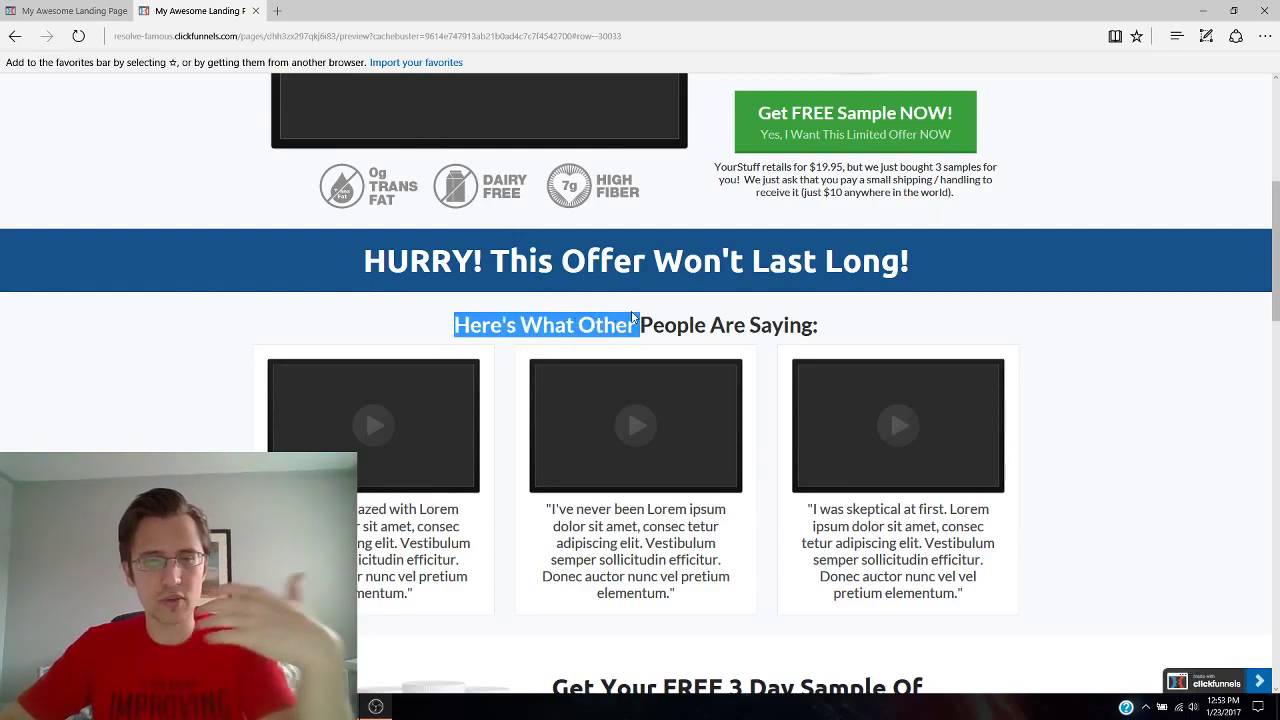
scroll(903, 175, "up", 5)
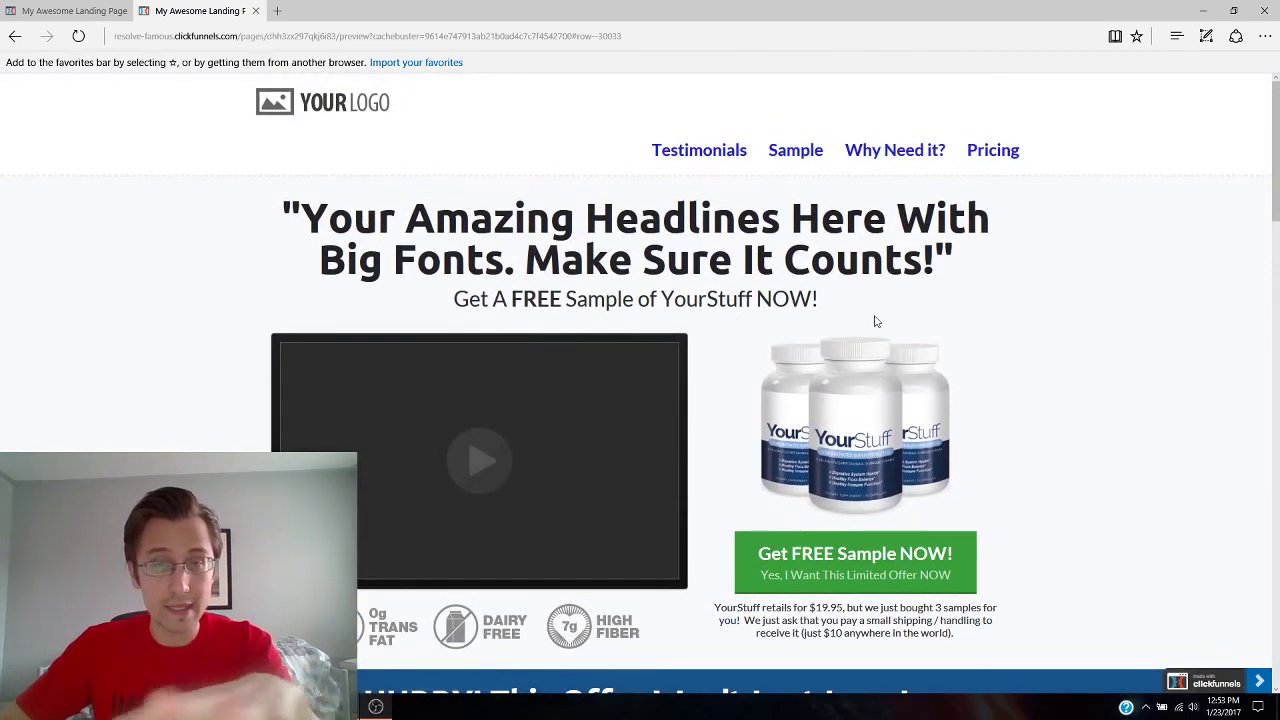
scroll(877, 320, "down", 7)
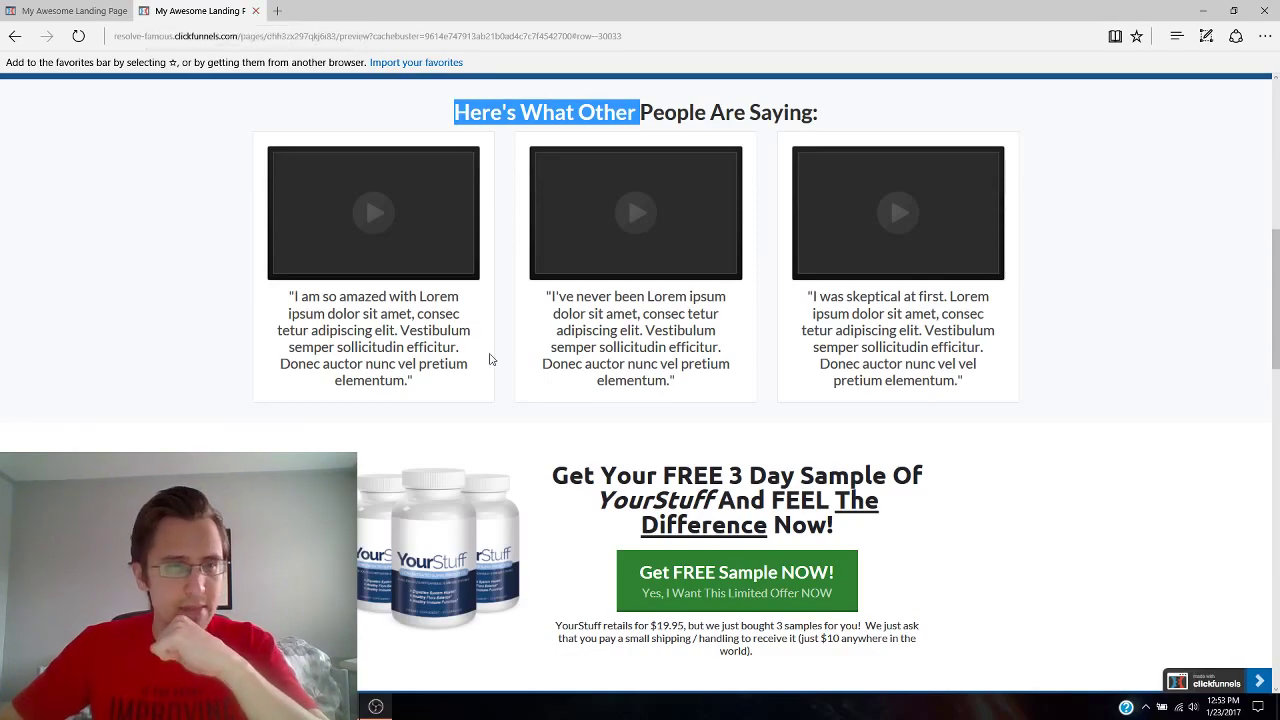
scroll(508, 340, "up", 6)
Check that the Pricing link jumps to the pricing section.
left_click(696, 148)
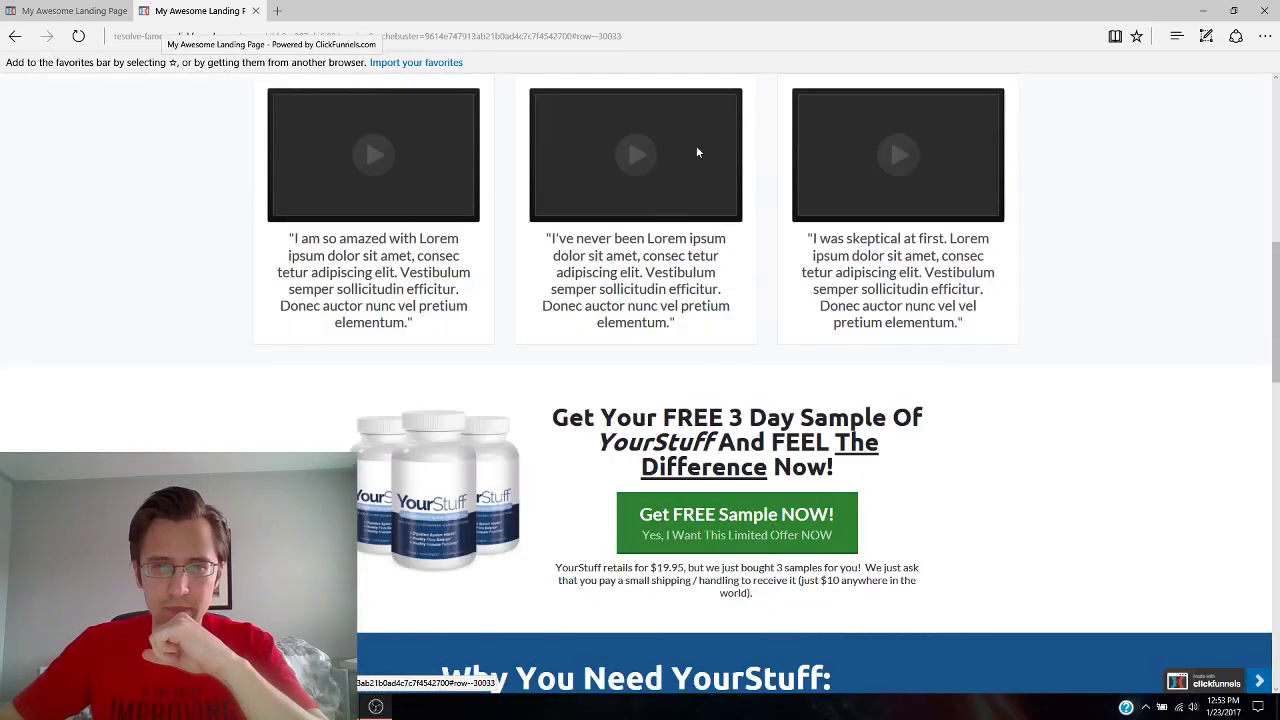
scroll(923, 449, "up", 1)
left_click_drag(1274, 300, 1274, 178)
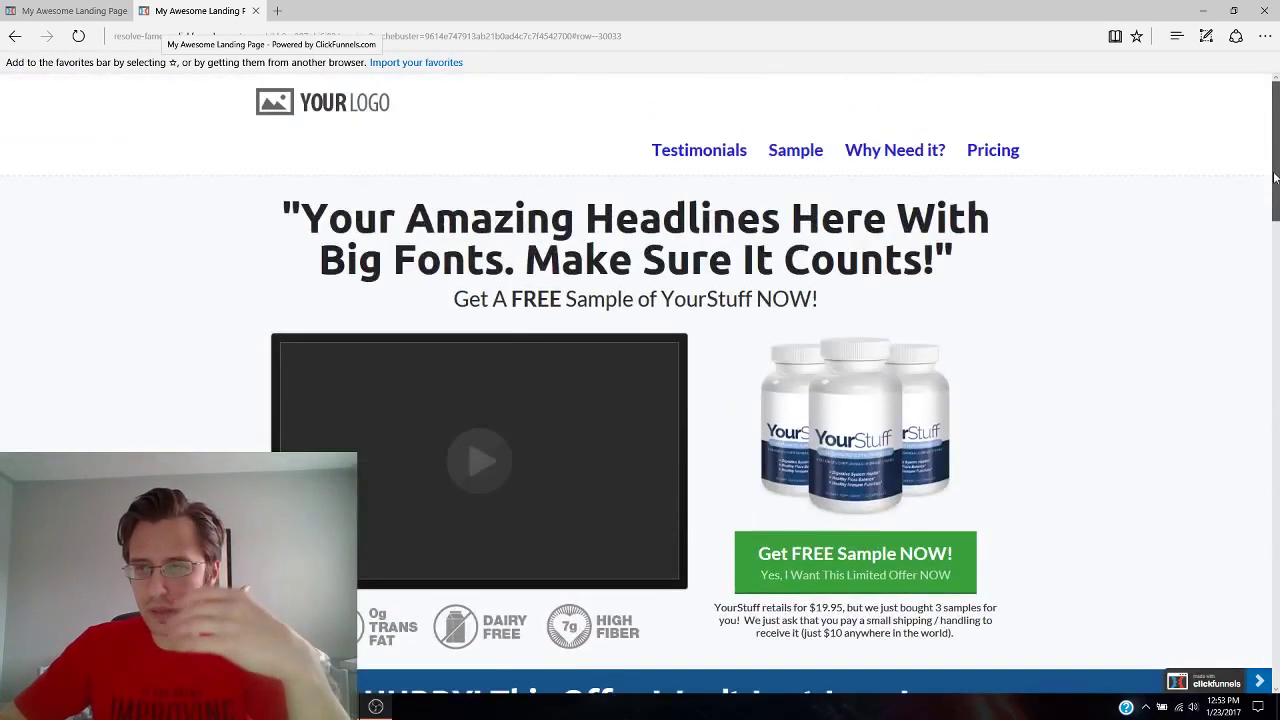
left_click(995, 150)
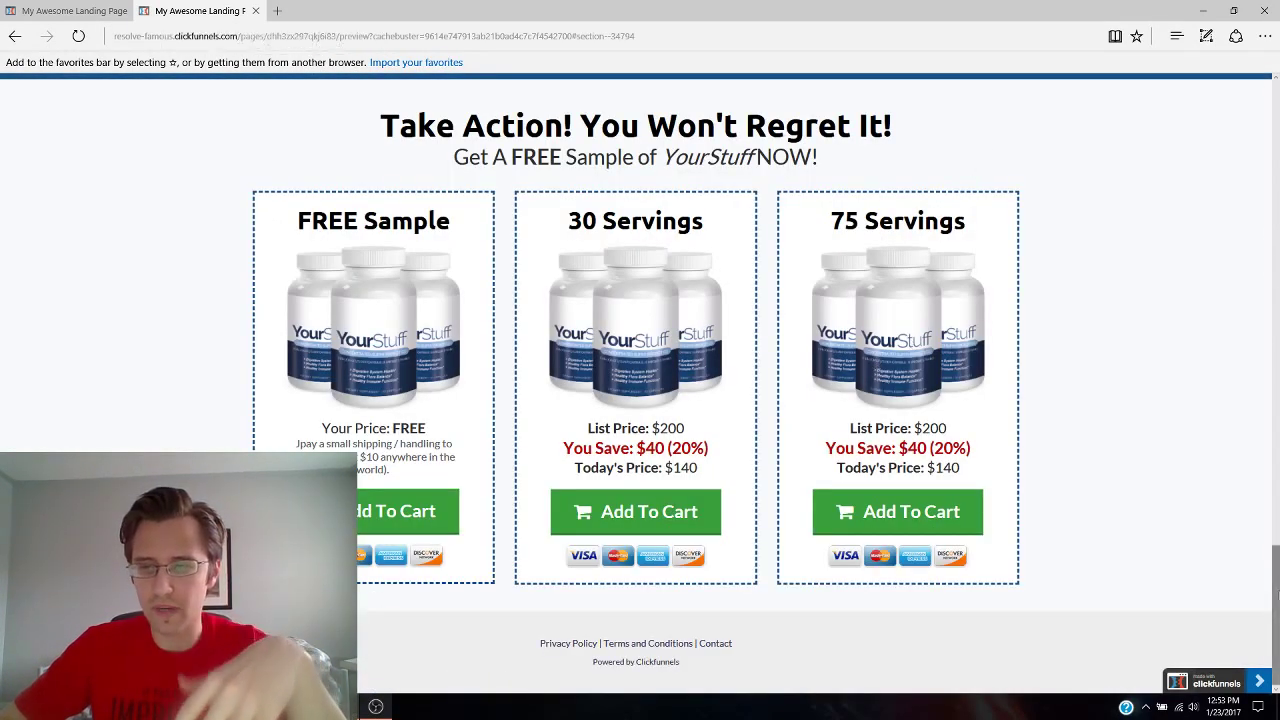
left_click_drag(1276, 600, 272, 18)
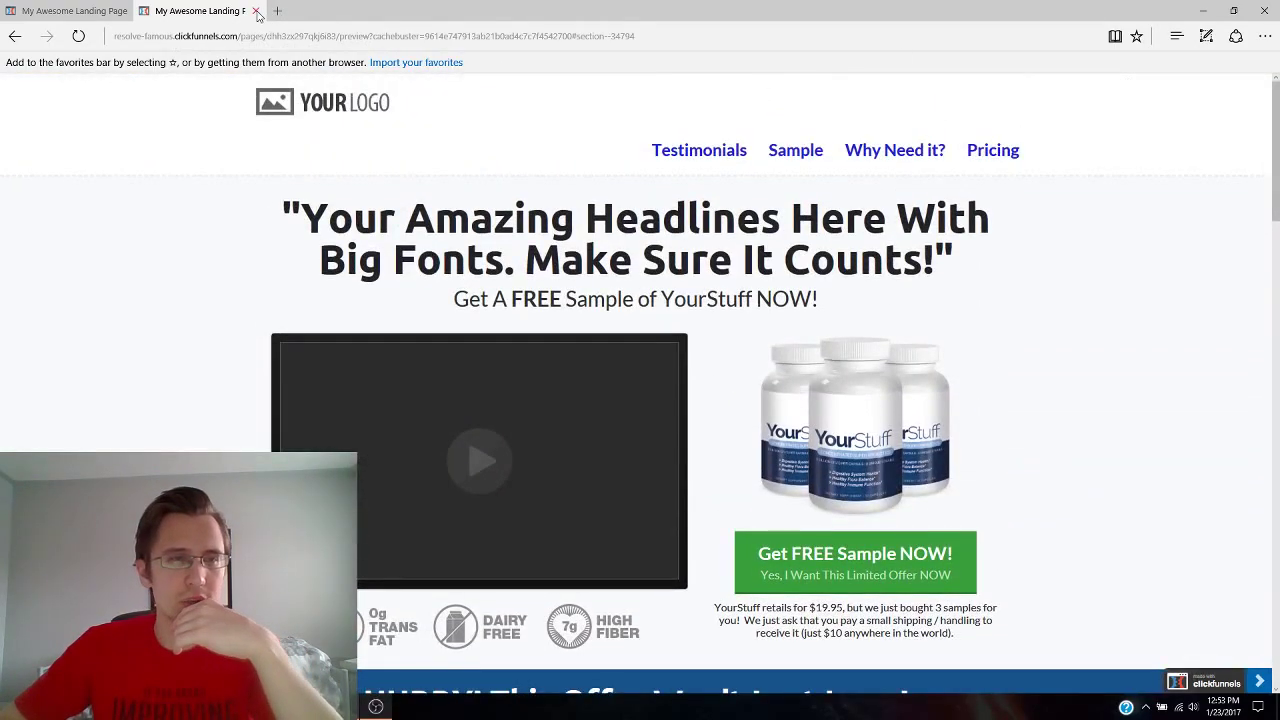
Close the preview tab to return to the Sales Page editor with its four-link header.
left_click(255, 11)
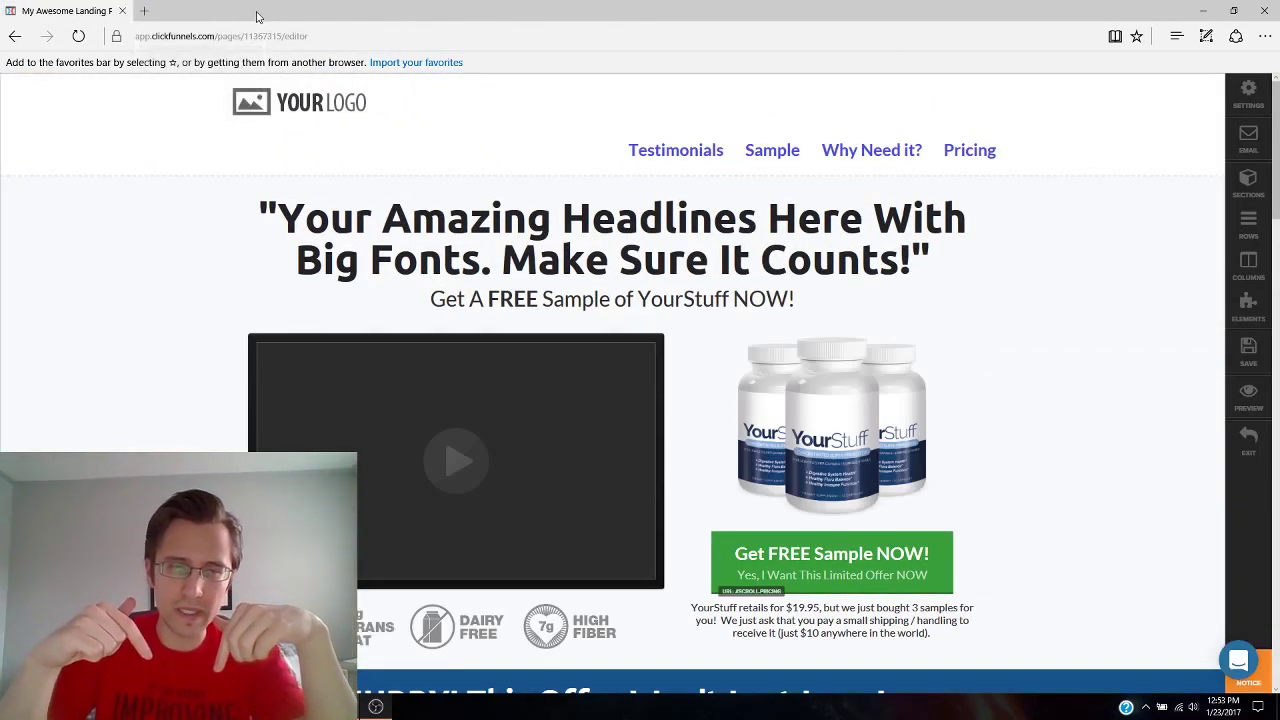